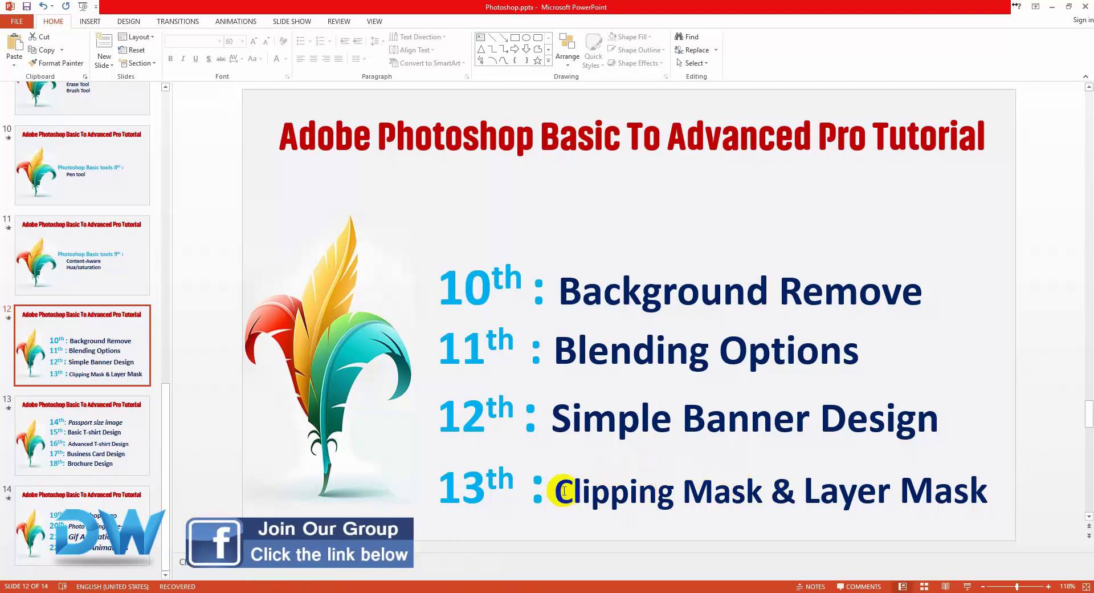
Open Blue-Crystal-Wallpaper-Desktop.jpg and dock it as a tabbed document
drag(558, 494, 751, 511)
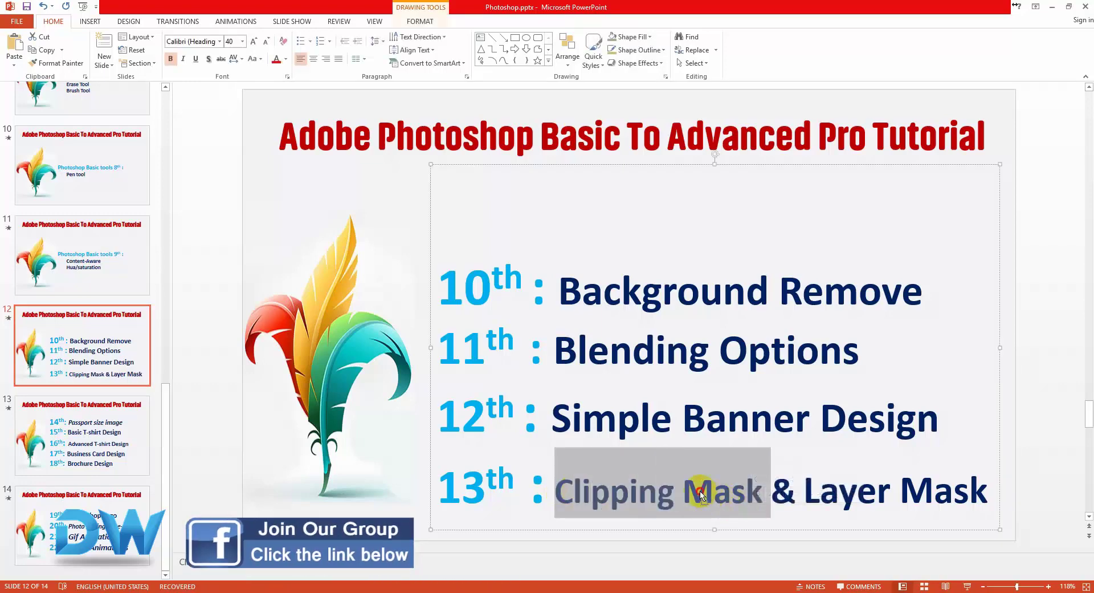
click(712, 490)
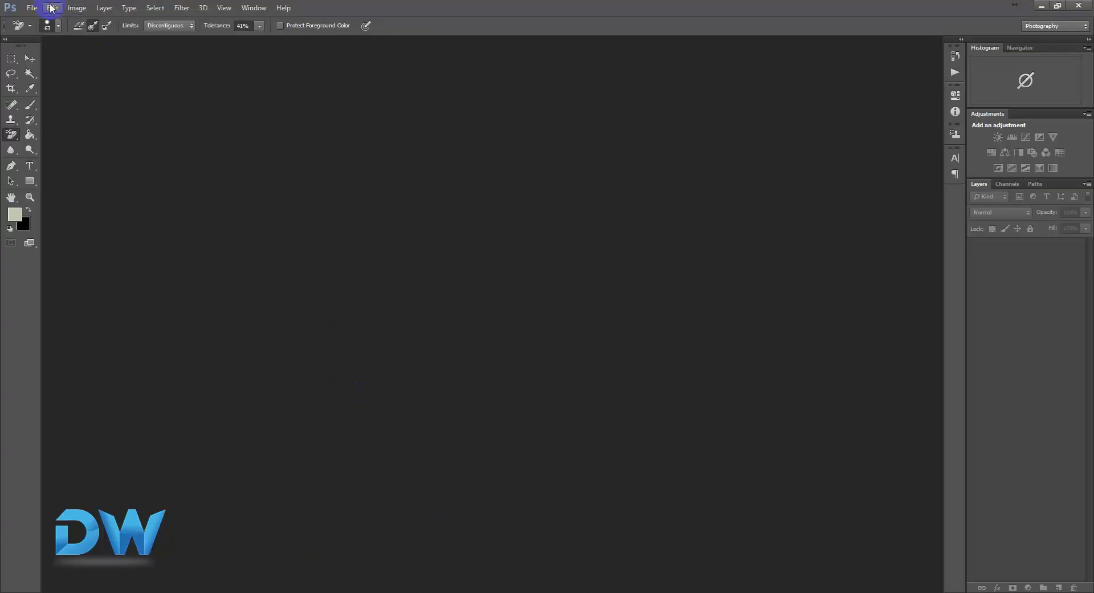
click(31, 8)
click(45, 32)
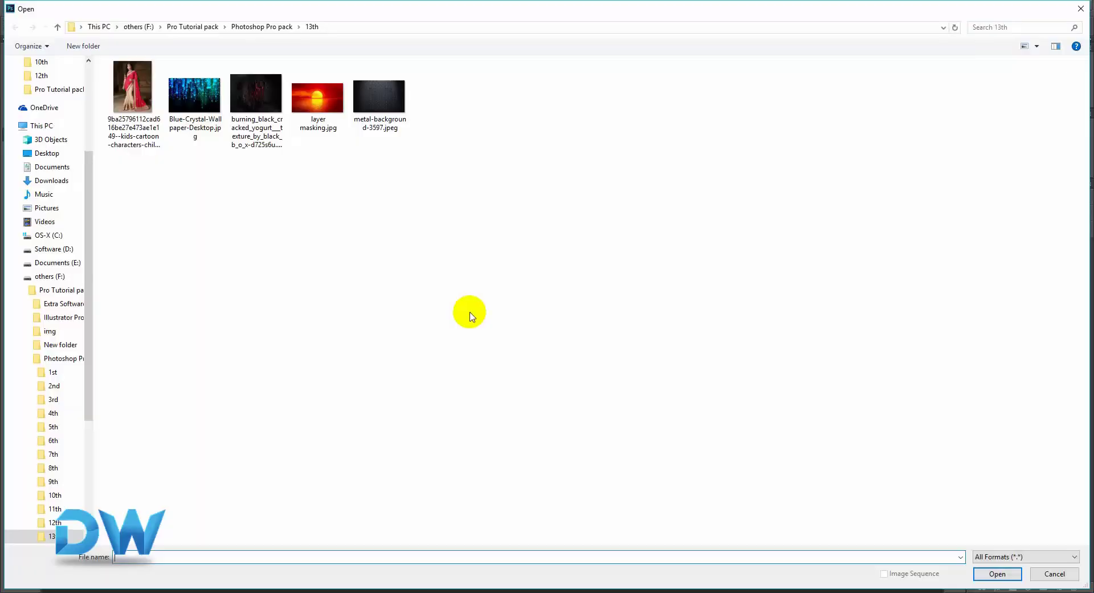
double_click(202, 123)
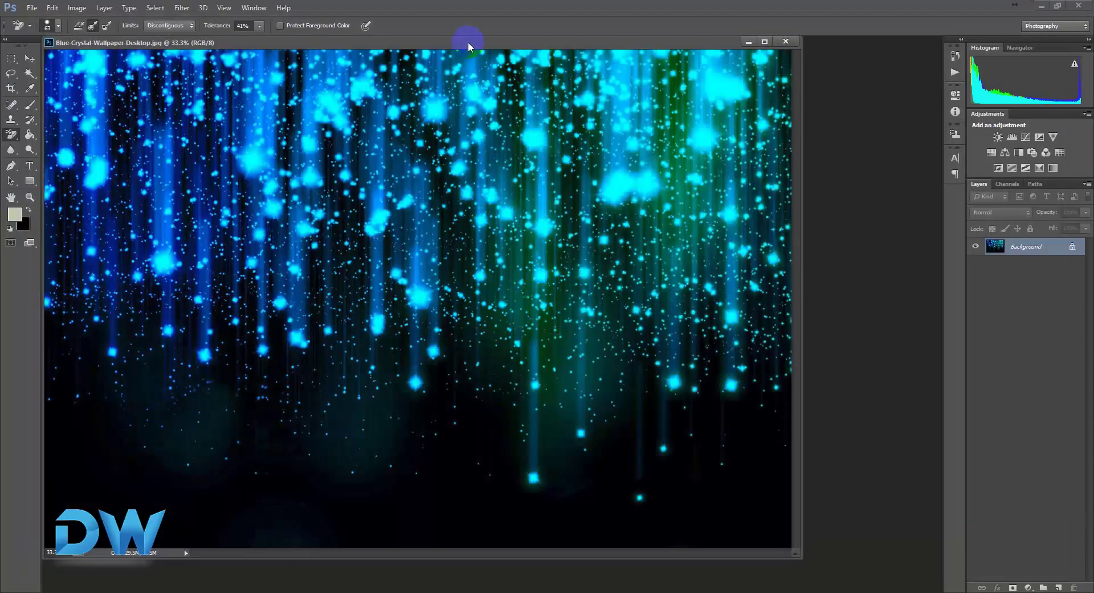
mouse_move(468, 42)
mouse_down()
mouse_move(512, 80)
mouse_move(504, 38)
mouse_up()
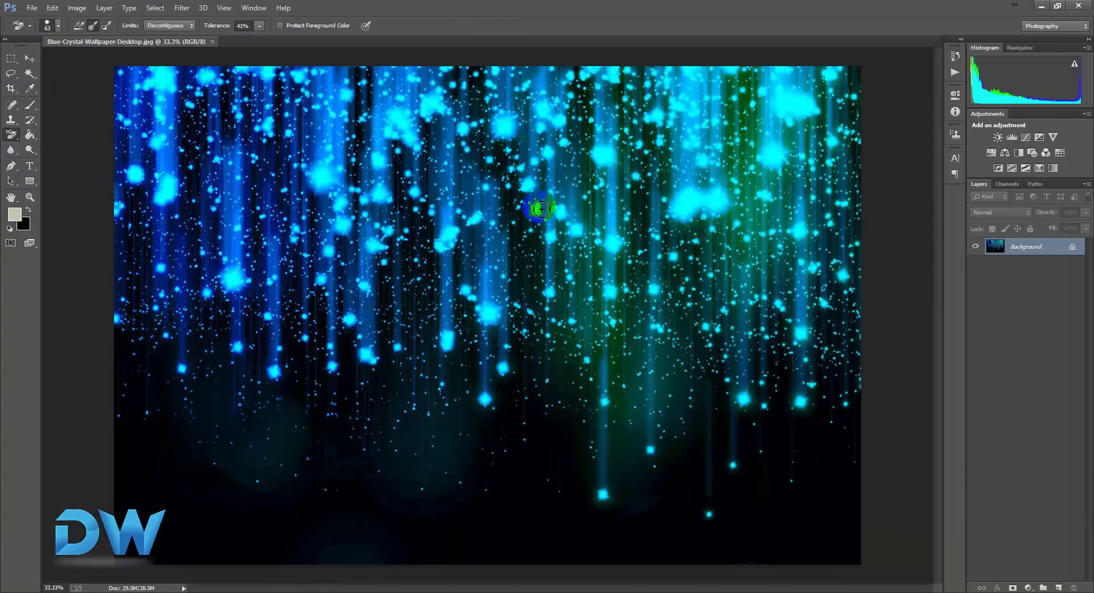
Convert the wallpaper's Background into an unlocked Layer 0
right_click(1016, 247)
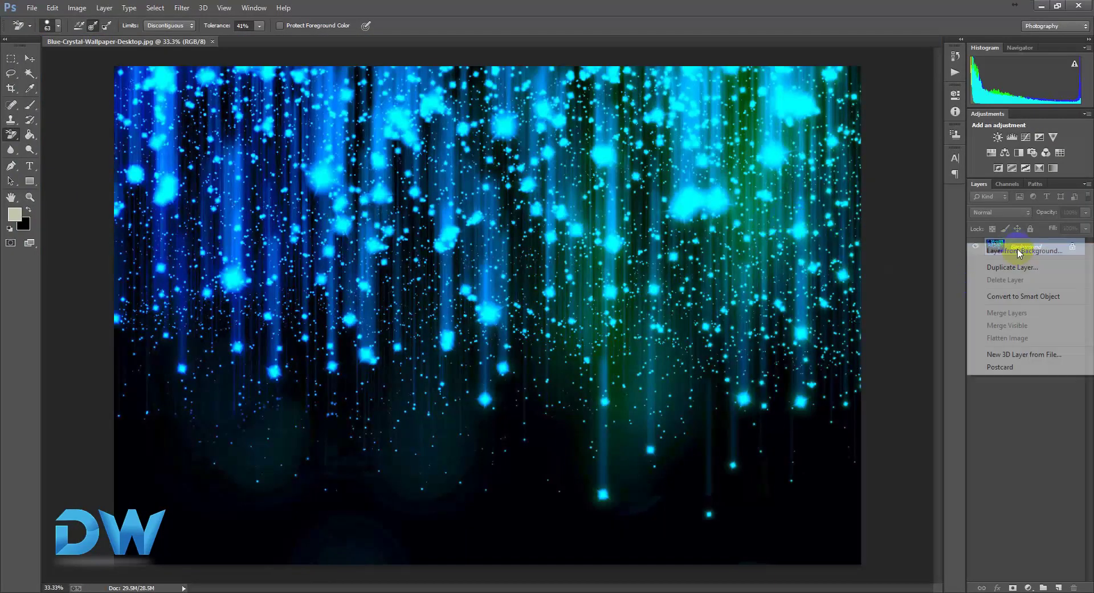
click(1026, 252)
click(643, 194)
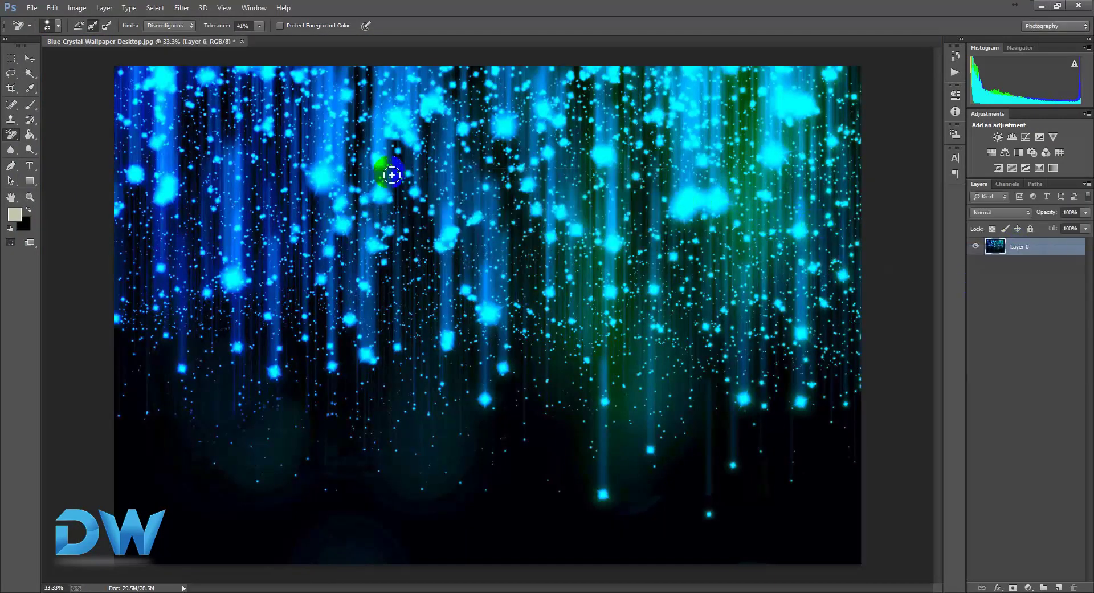
Create a new white 800 × 500 pixel document and zoom in on its canvas
click(32, 8)
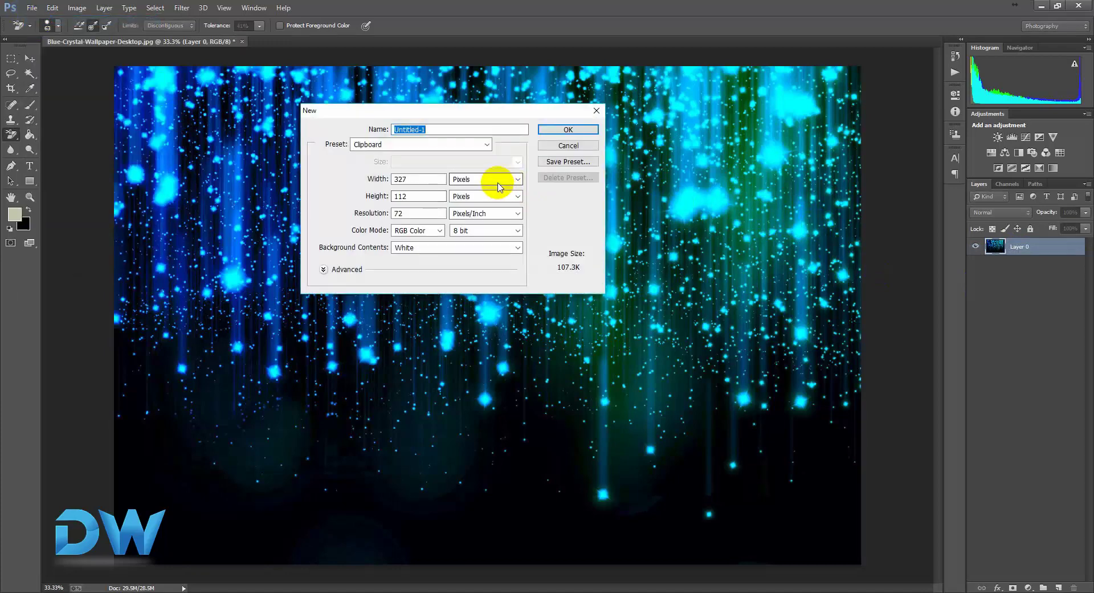
double_click(436, 179)
text(800)
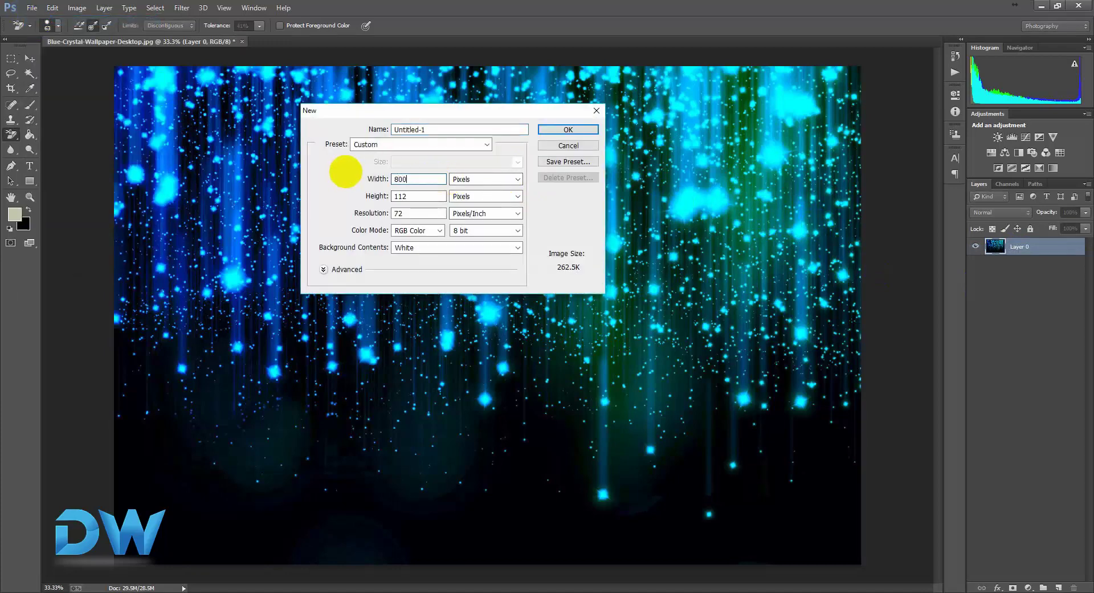
double_click(399, 196)
text(500)
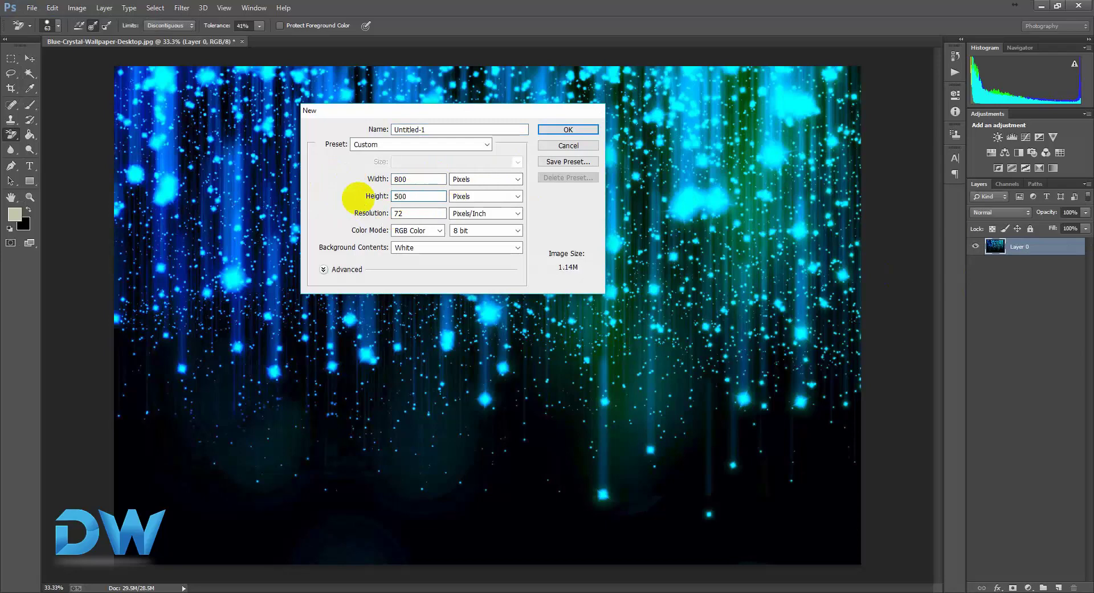
key(Return)
mouse_move(393, 41)
mouse_down()
mouse_move(551, 87)
mouse_move(562, 39)
mouse_up()
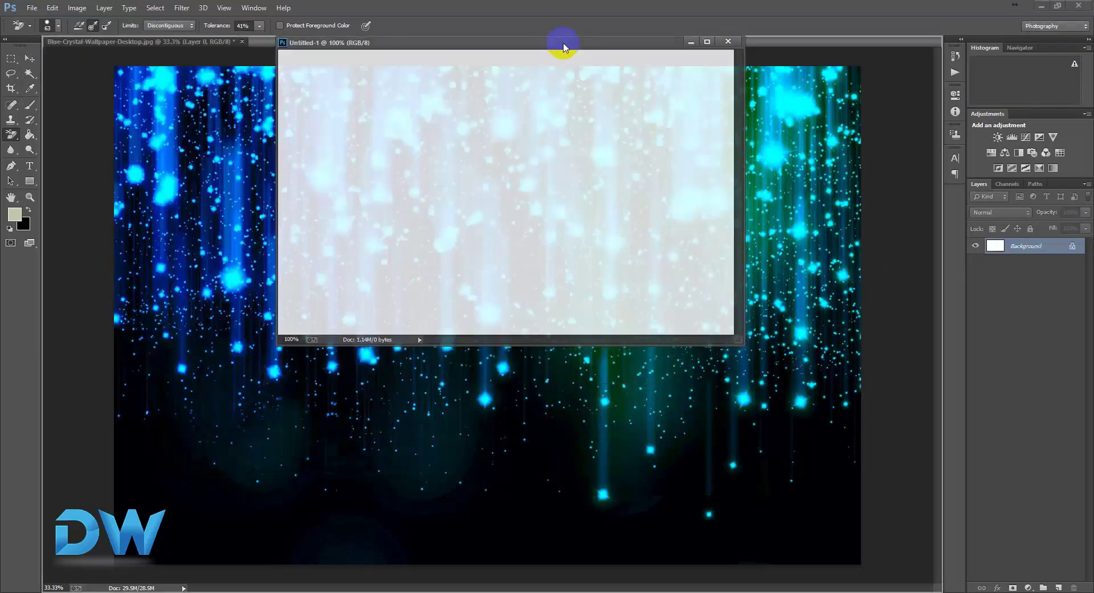
mouse_move(504, 278)
mouse_down()
mouse_move(581, 340)
mouse_move(518, 301)
mouse_move(550, 312)
mouse_up()
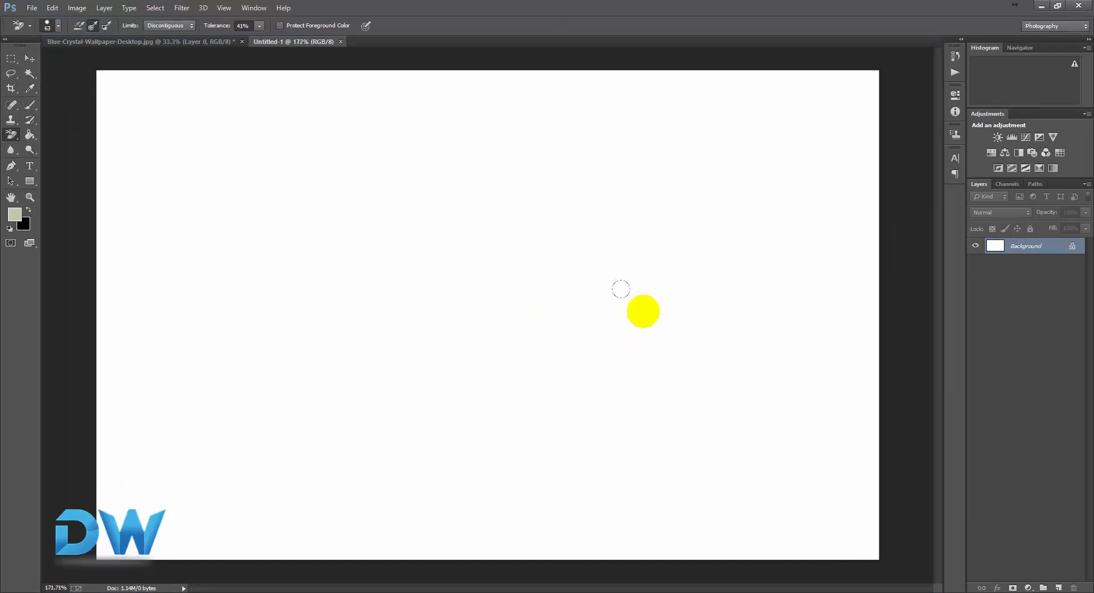
Convert the new document's Background into an unlocked Layer 0
right_click(1032, 249)
click(1038, 256)
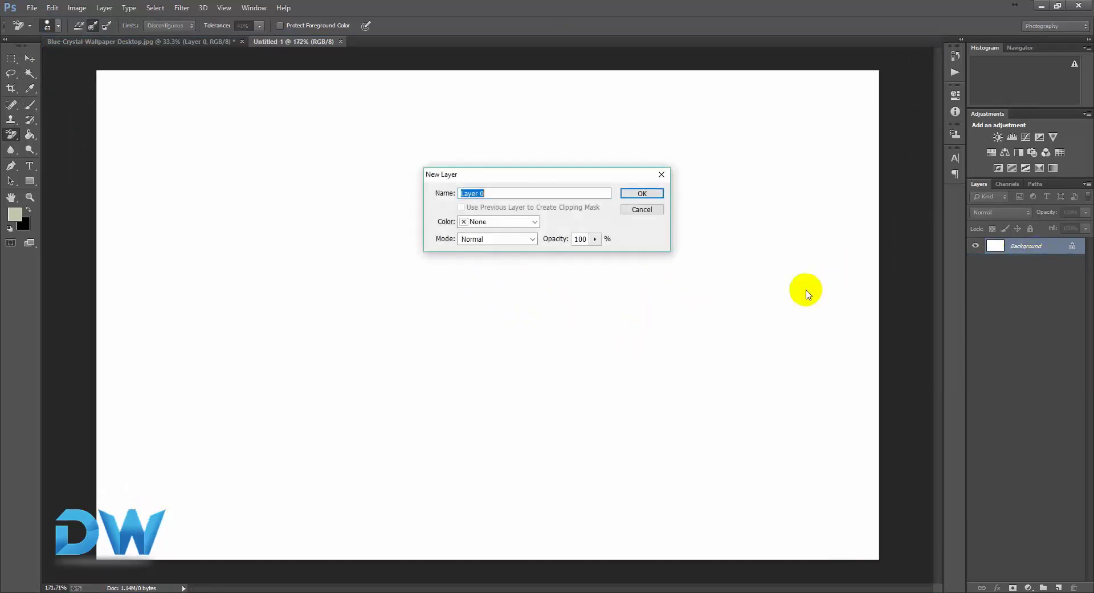
click(641, 195)
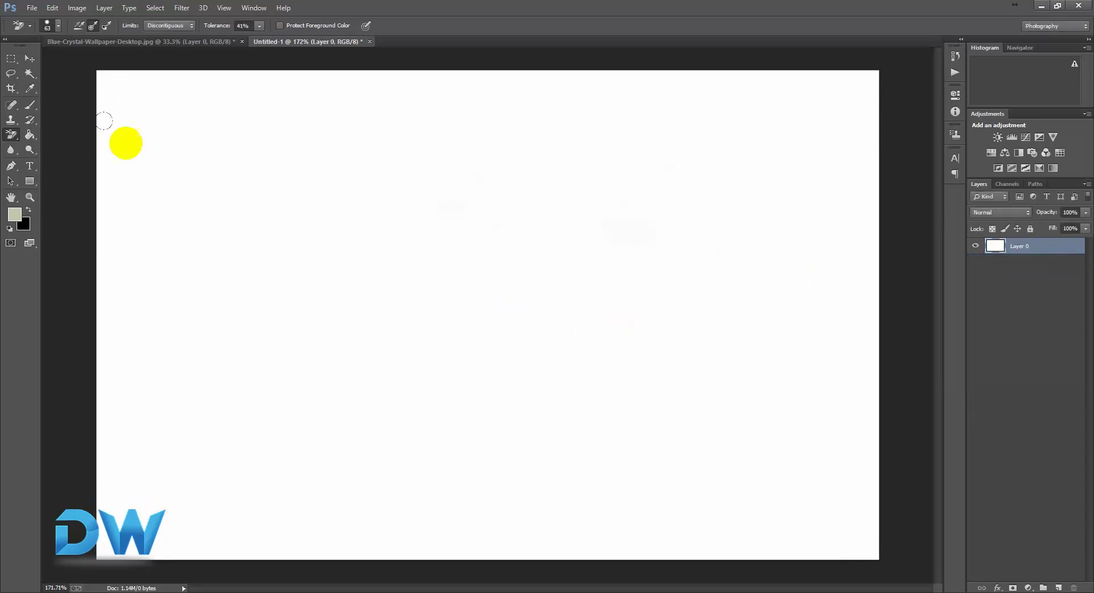
Resize the image to 15 inches wide in Image Size, then fit the canvas on screen
click(77, 7)
click(137, 101)
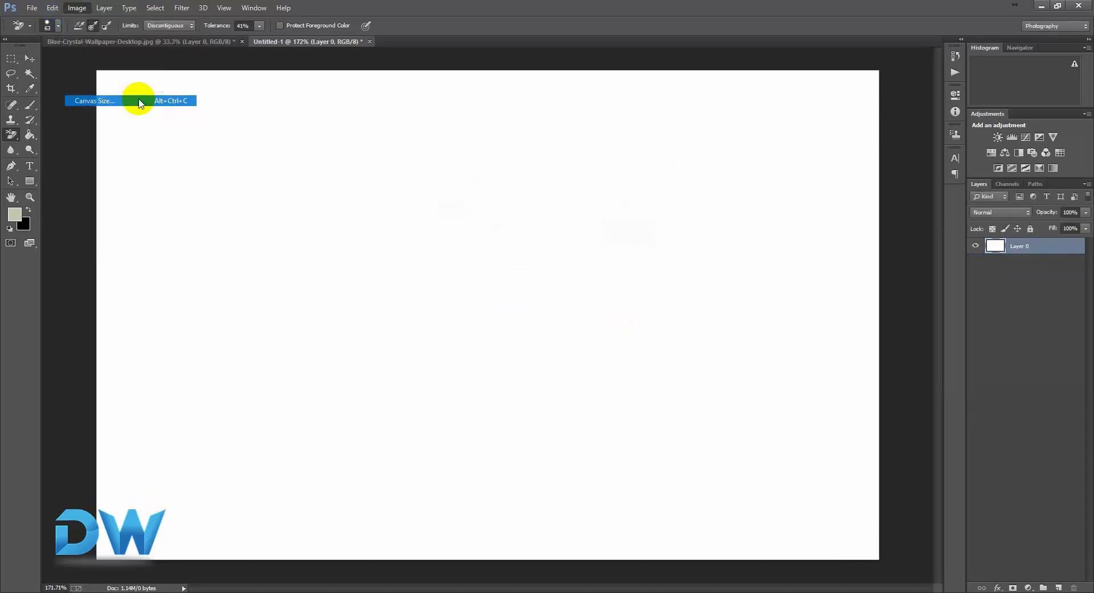
key(Escape)
click(77, 7)
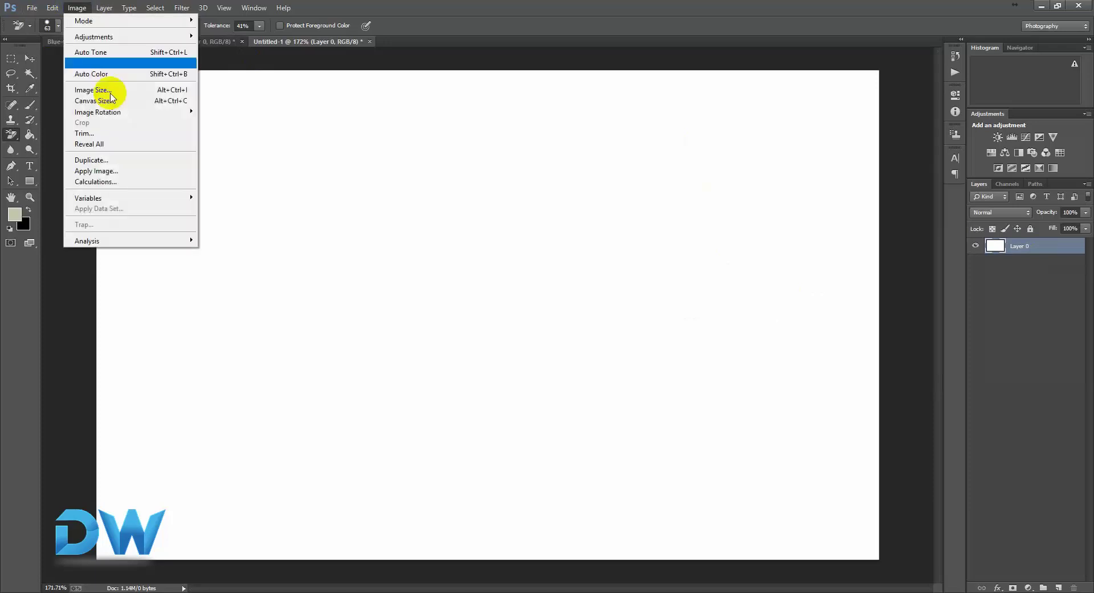
click(139, 90)
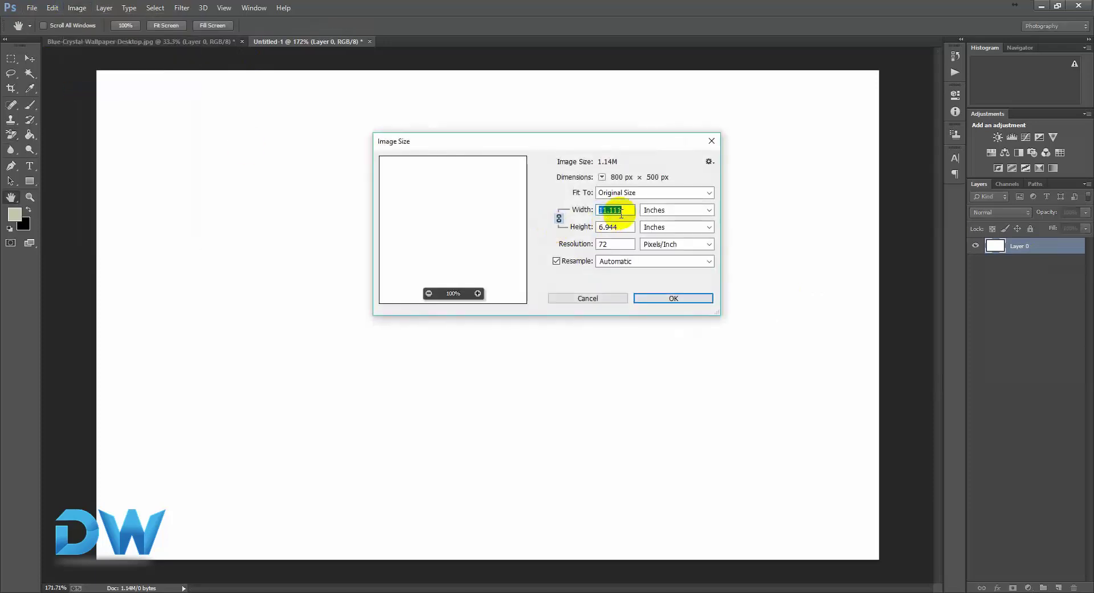
text(15)
key(Return)
key(e)
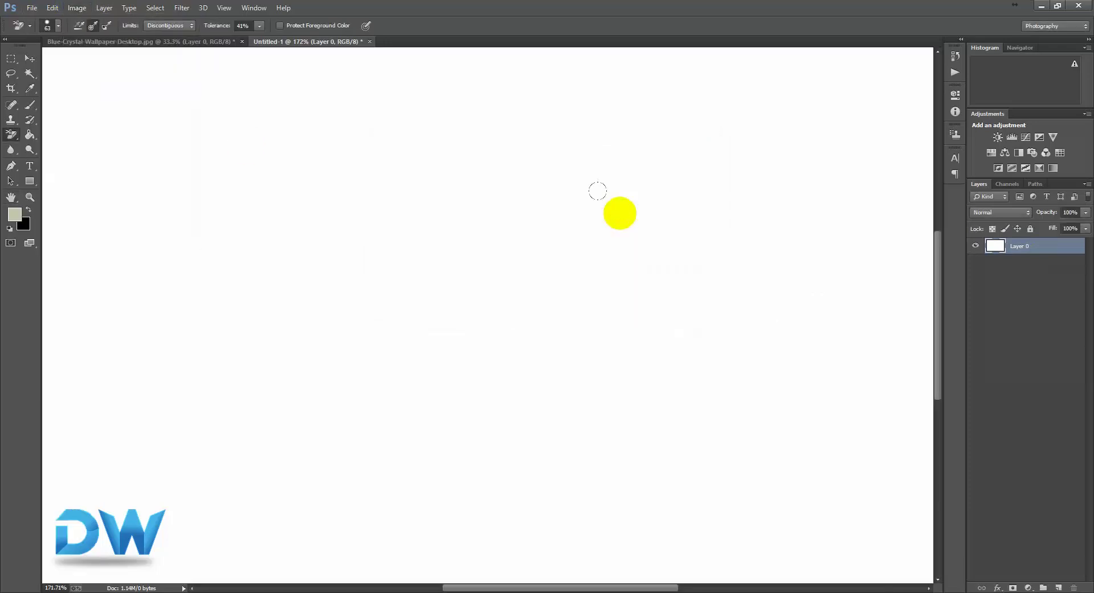
key(ctrl+0)
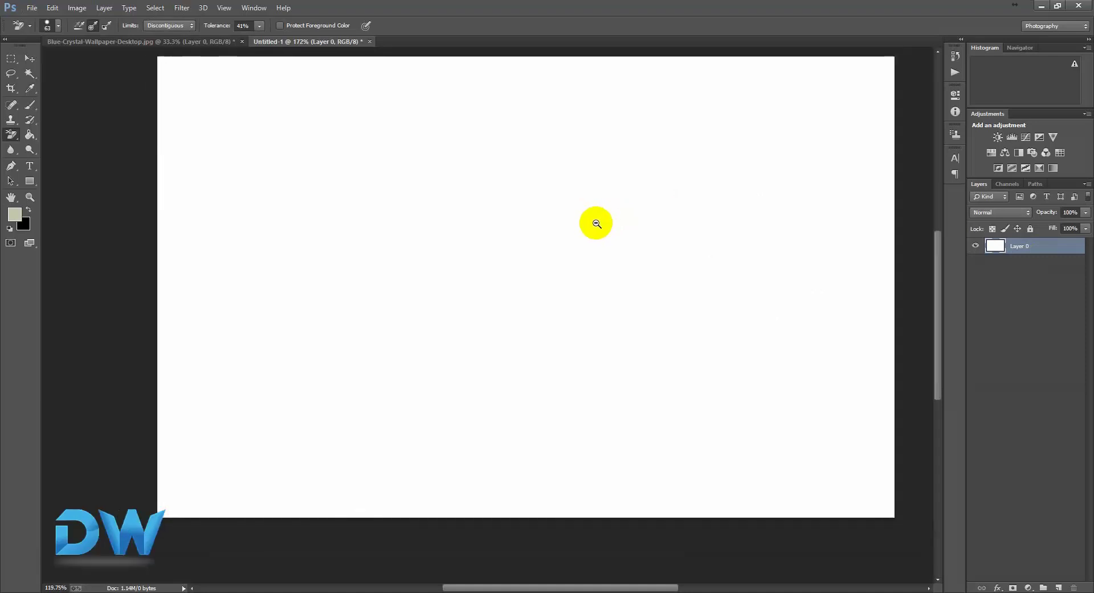
click(611, 232)
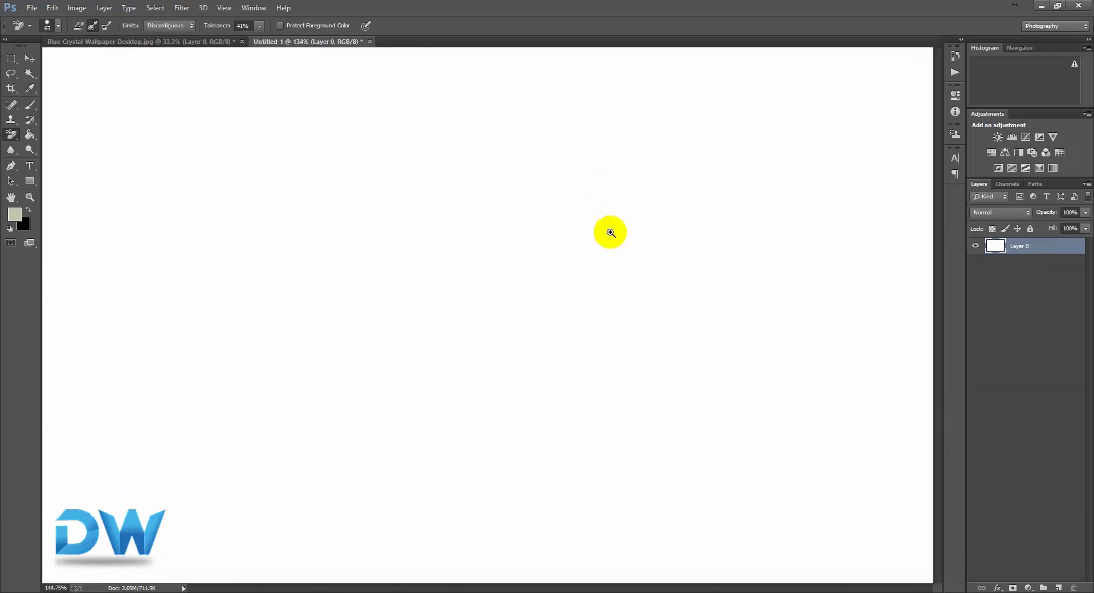
alt+click(594, 234)
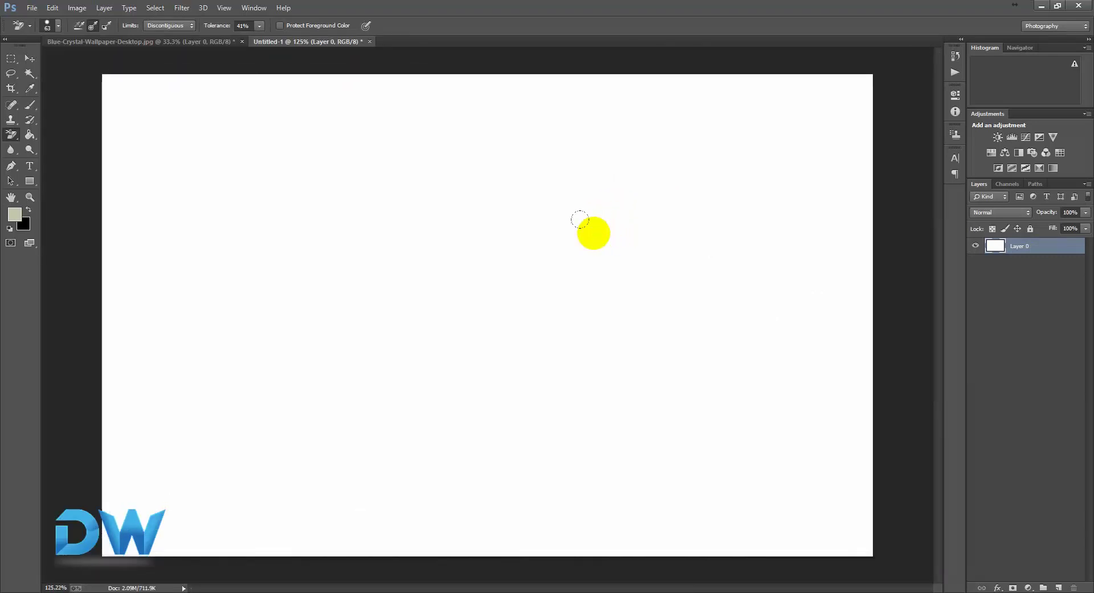
Add the text GRAPHICS DESIGN and centre it on the canvas
click(30, 166)
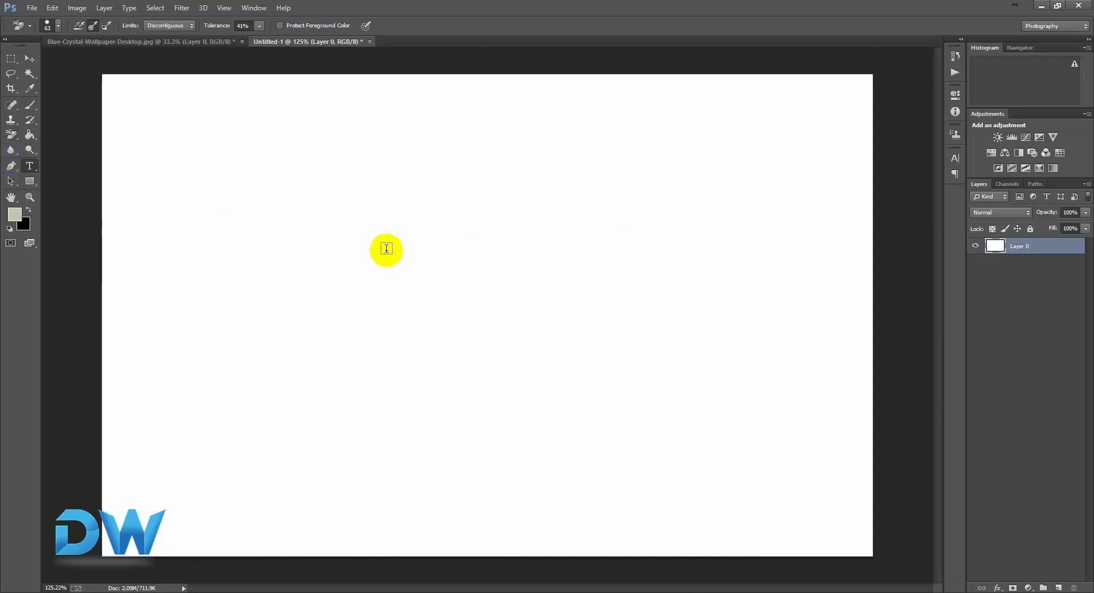
click(385, 252)
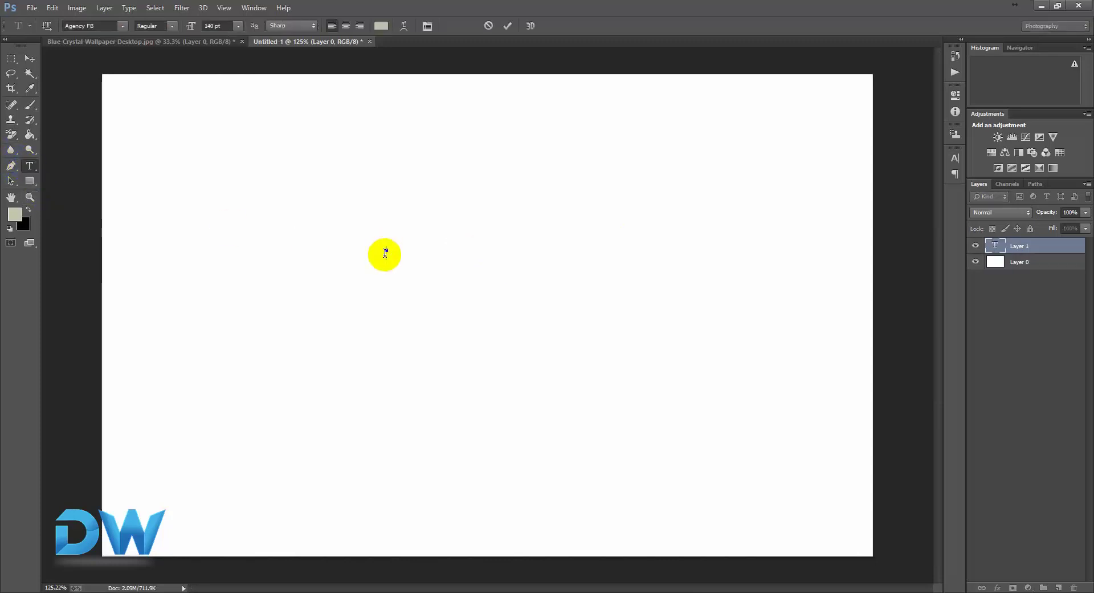
text(GRAP)
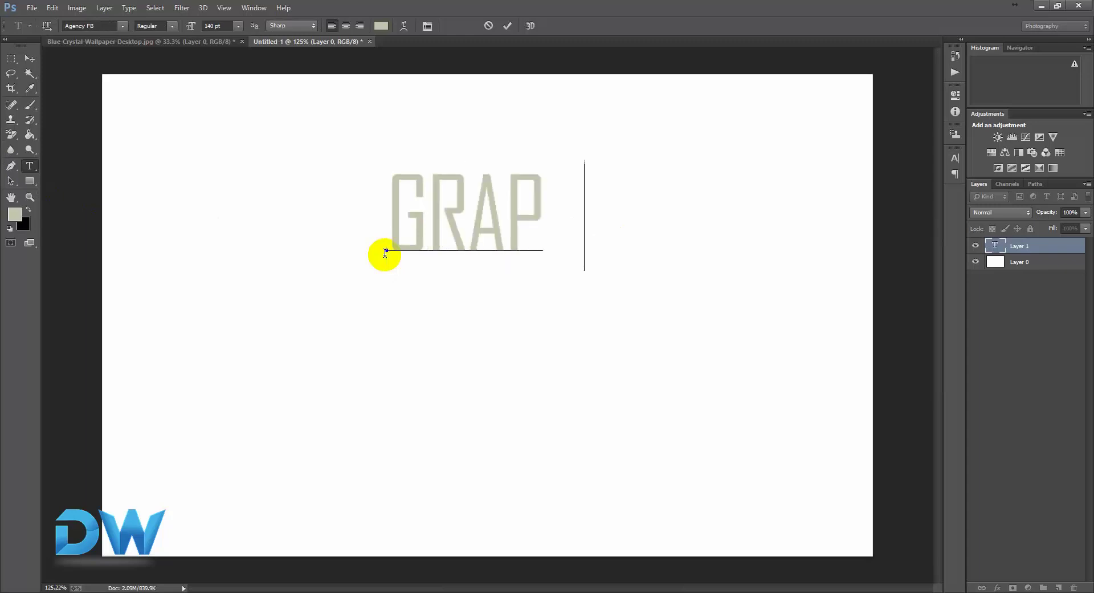
text(HICS DESIGN)
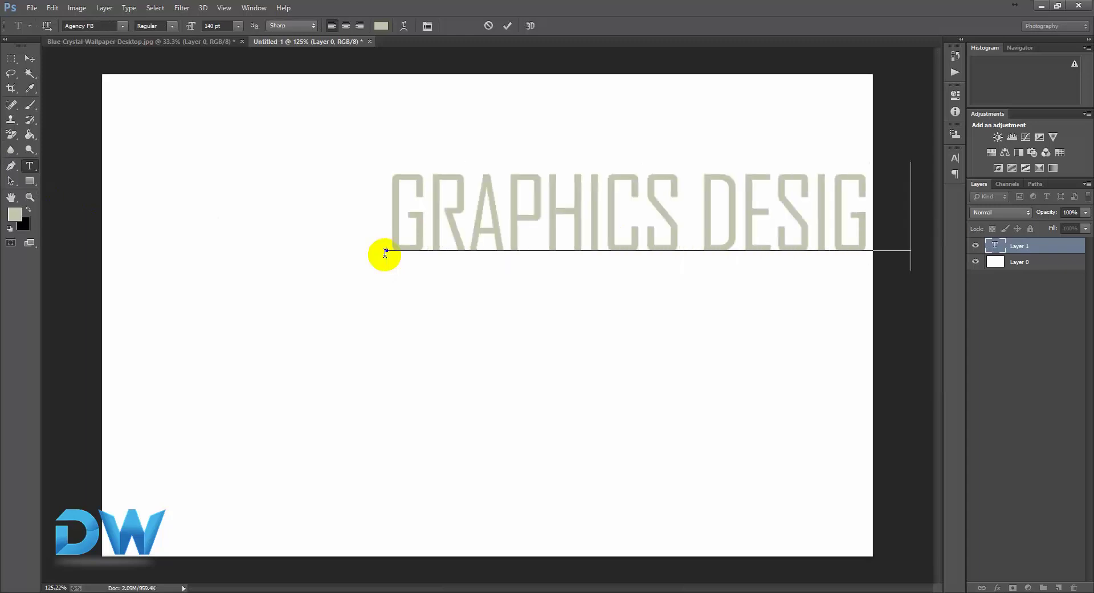
click(32, 58)
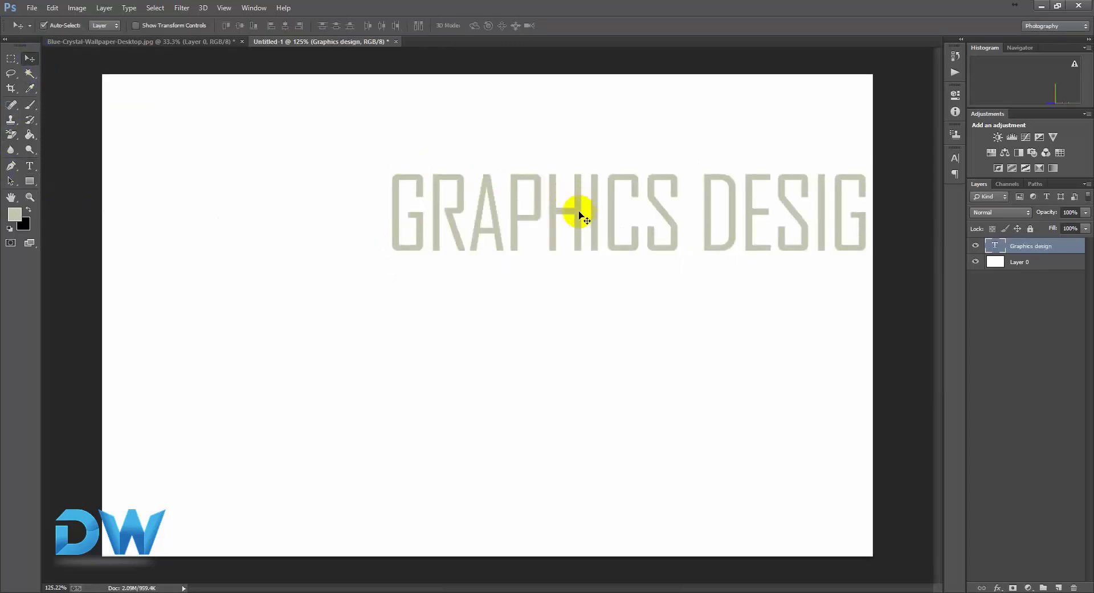
mouse_move(599, 225)
mouse_down()
mouse_move(416, 241)
mouse_move(438, 251)
mouse_up()
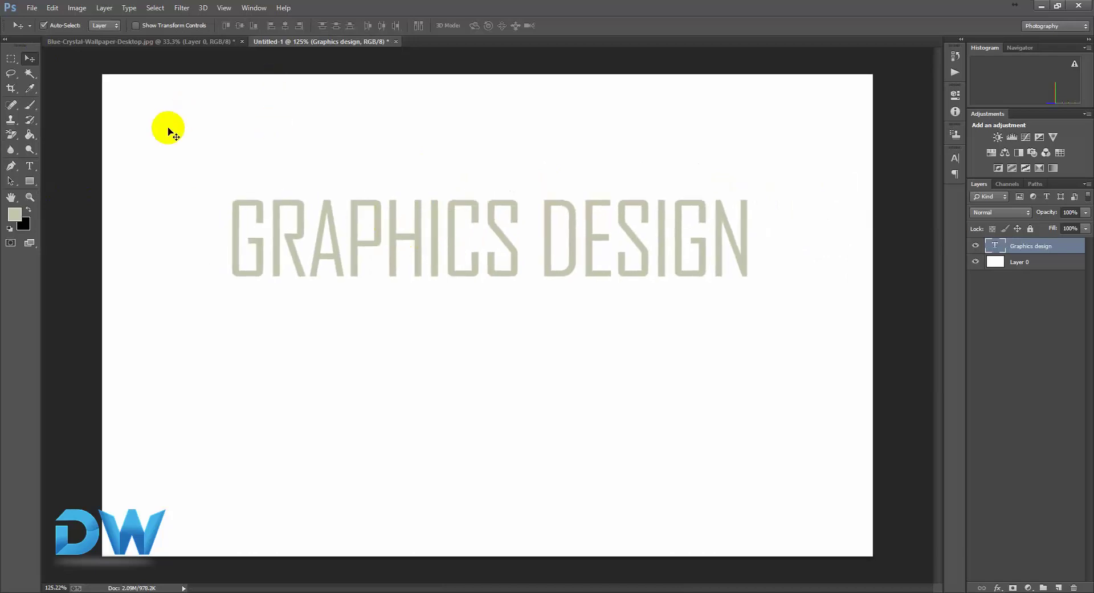
Set the GRAPHICS DESIGN text colour to black
click(29, 166)
click(376, 48)
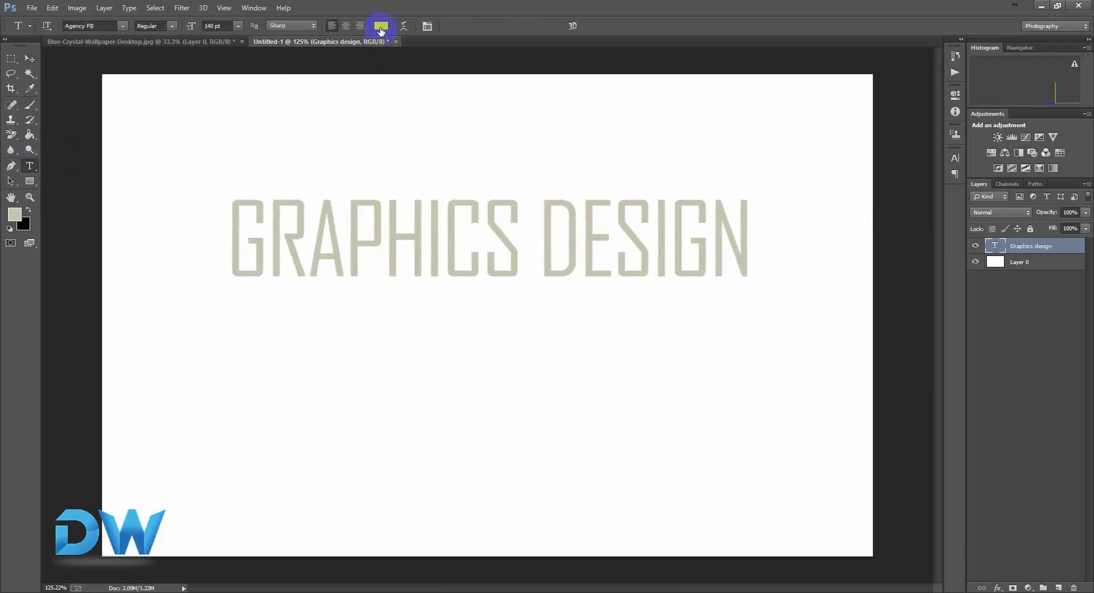
click(381, 27)
drag(779, 312, 716, 402)
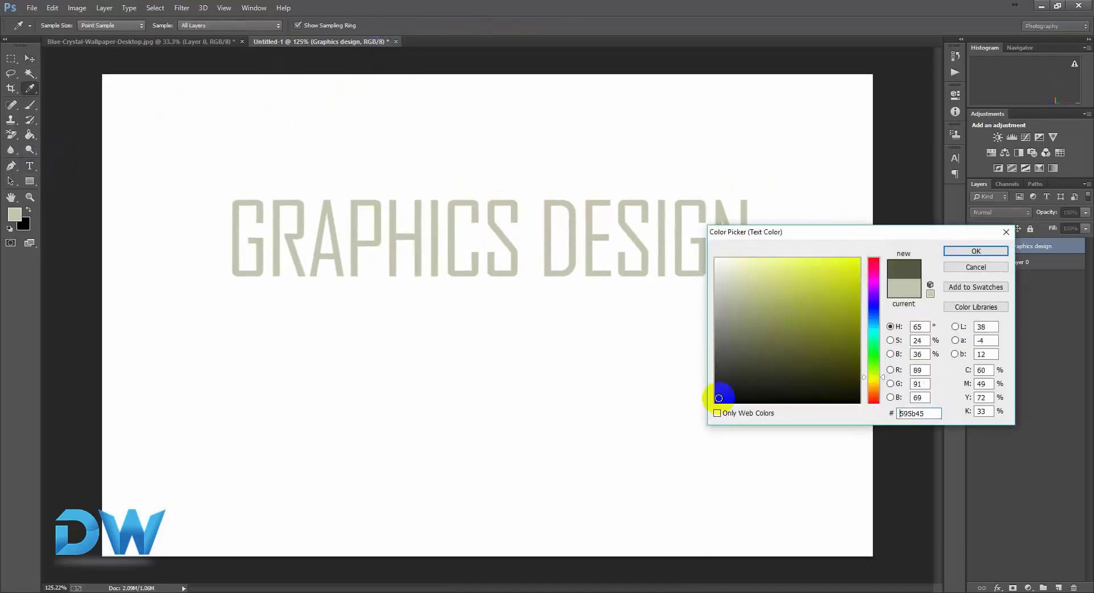
click(970, 253)
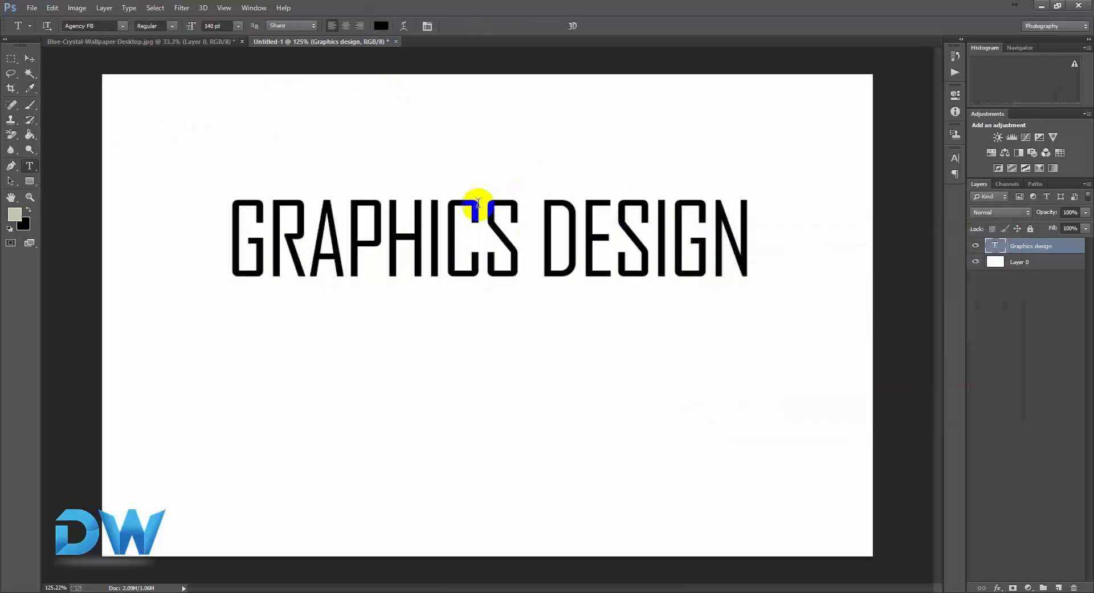
Make the heading Bold and nudge it slightly left and down
click(172, 26)
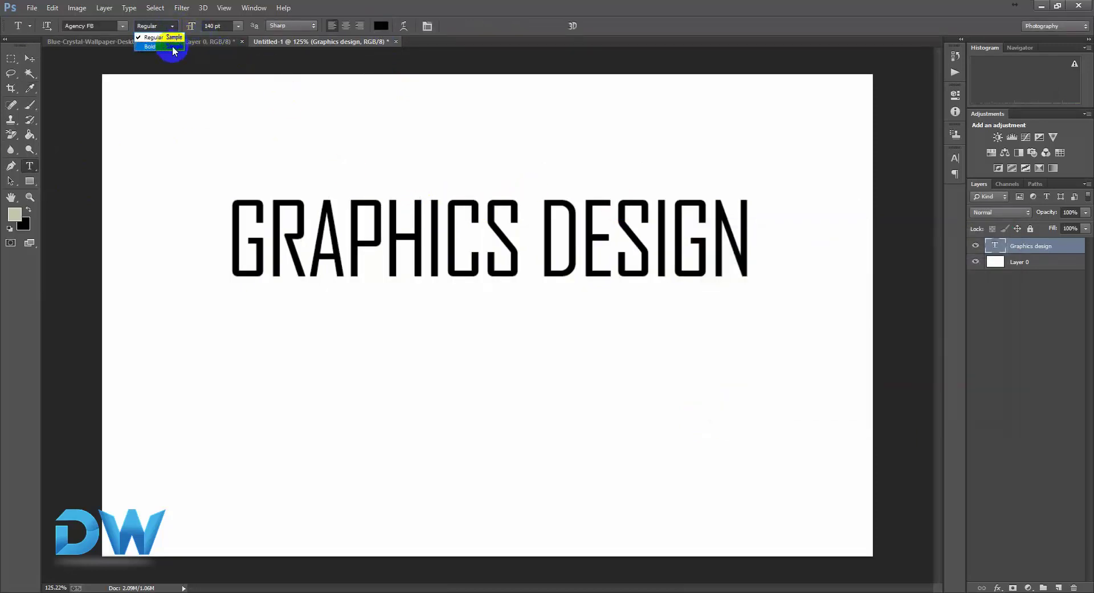
click(165, 45)
click(29, 58)
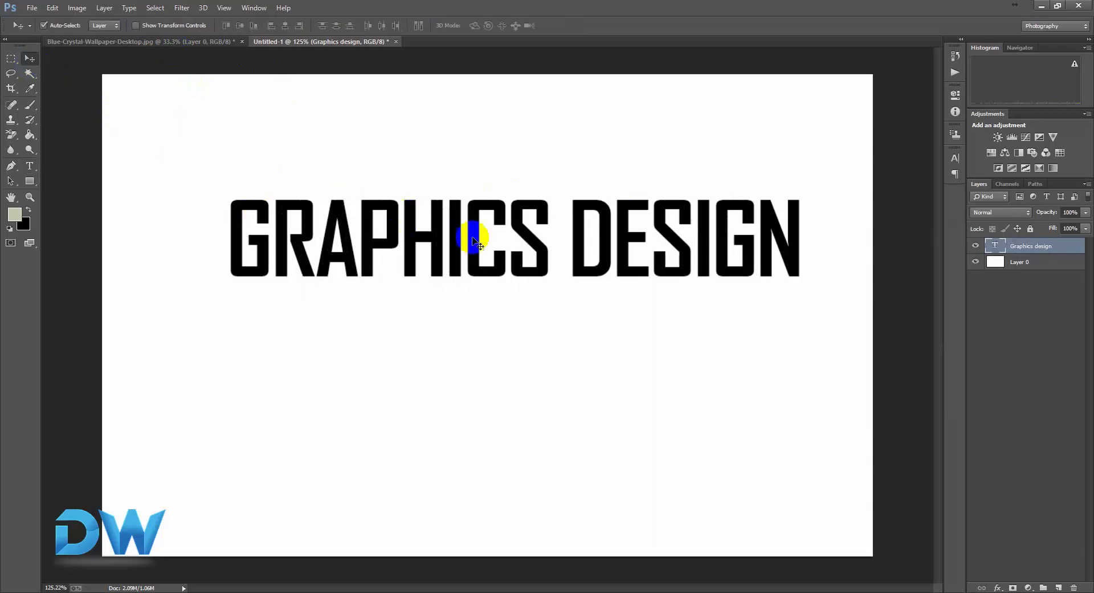
drag(513, 220, 503, 229)
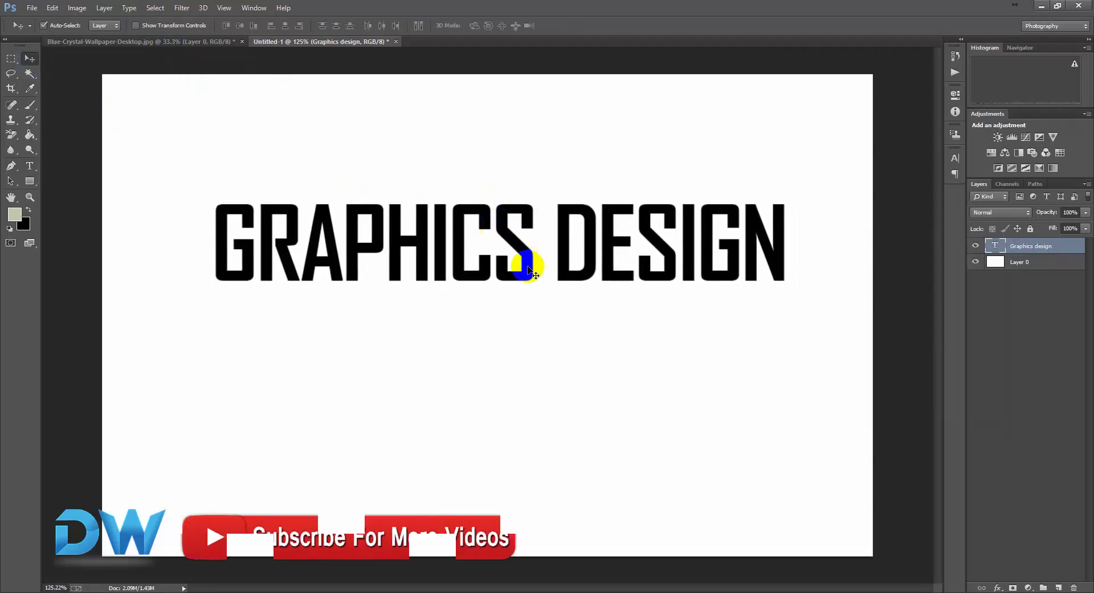
click(152, 43)
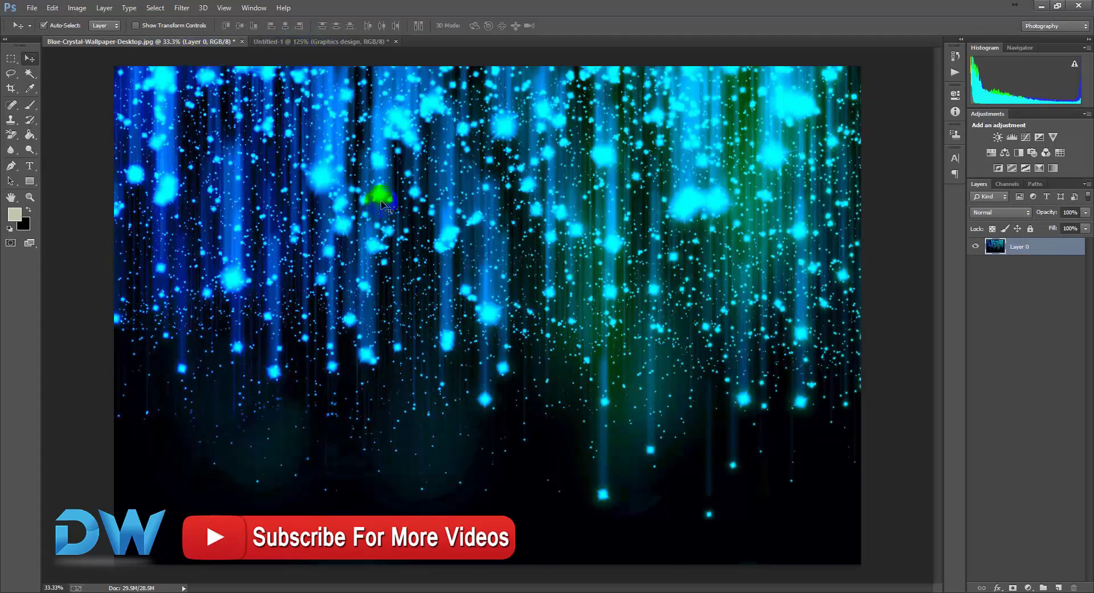
click(312, 42)
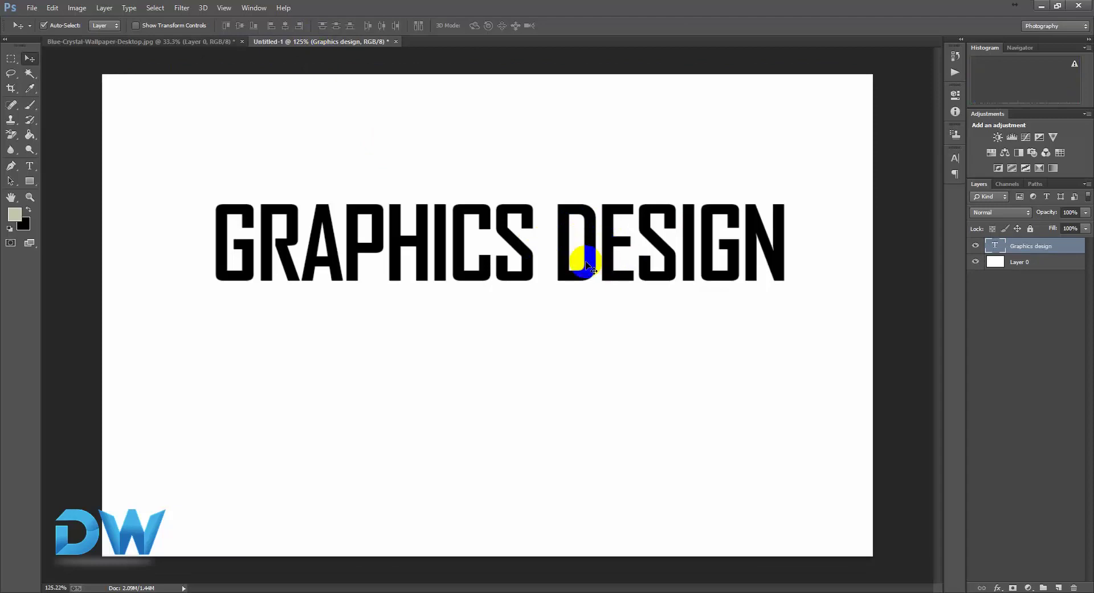
drag(593, 268, 585, 280)
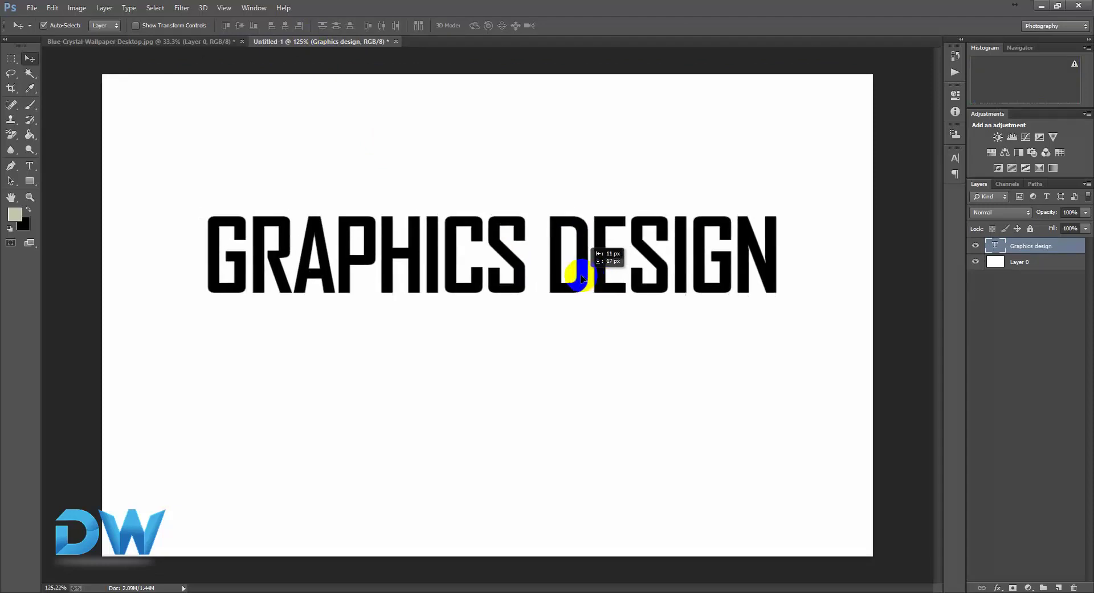
Change the GRAPHICS DESIGN text colour to red
click(30, 166)
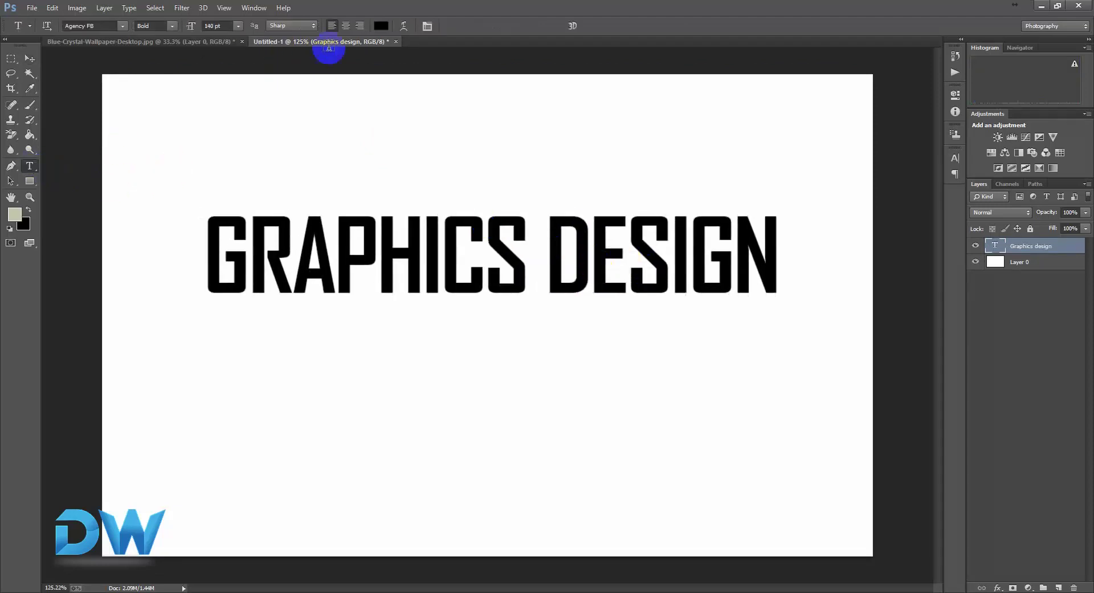
click(382, 26)
click(855, 261)
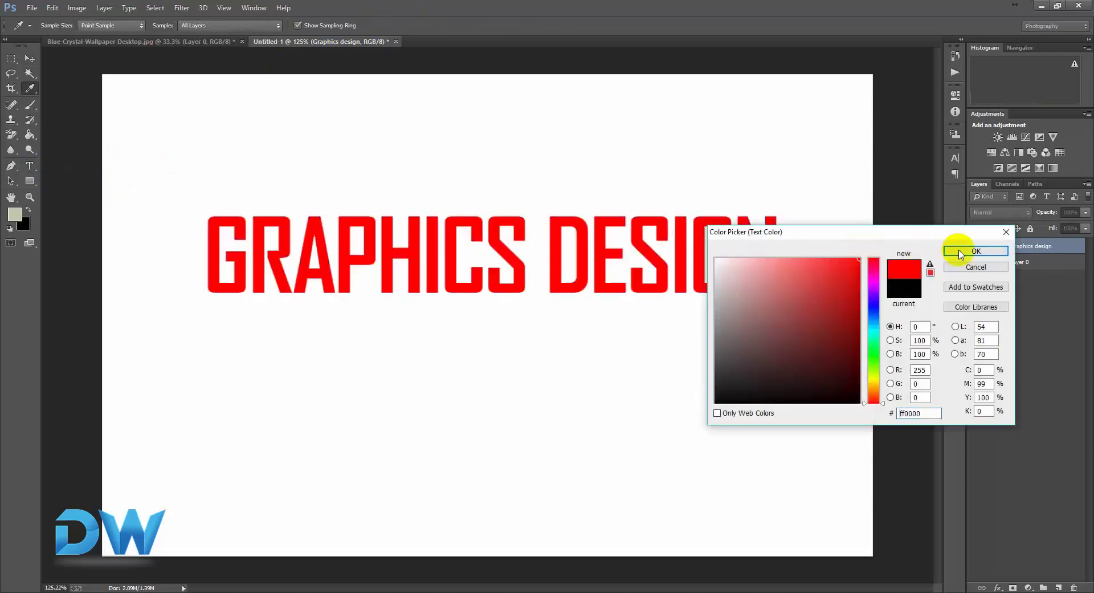
click(965, 253)
Fill Layer 0 with black using the Paint Bucket
click(1019, 266)
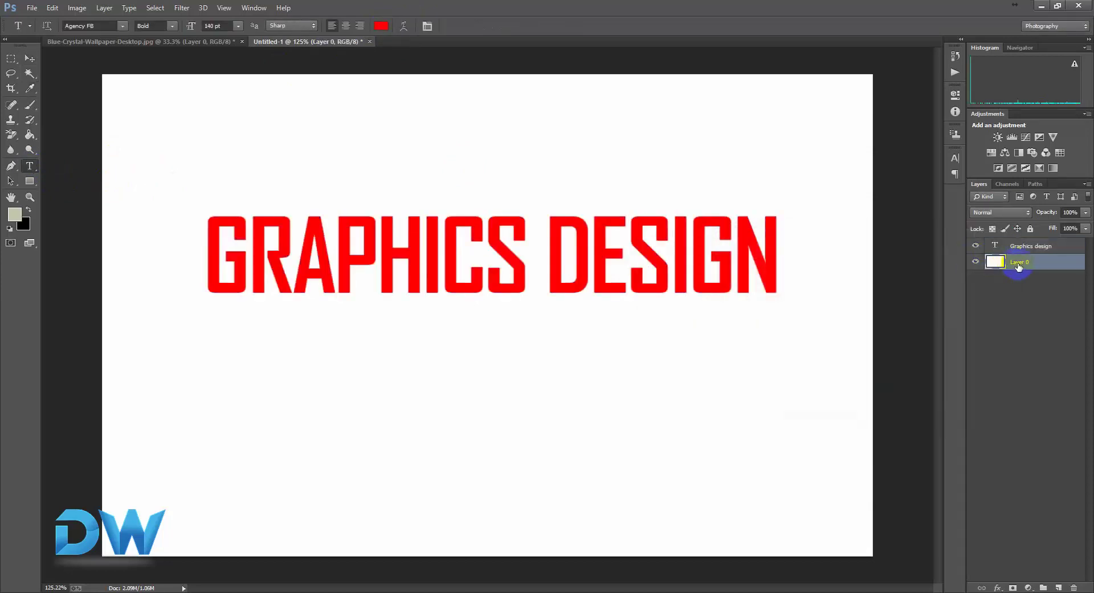
click(31, 136)
click(14, 214)
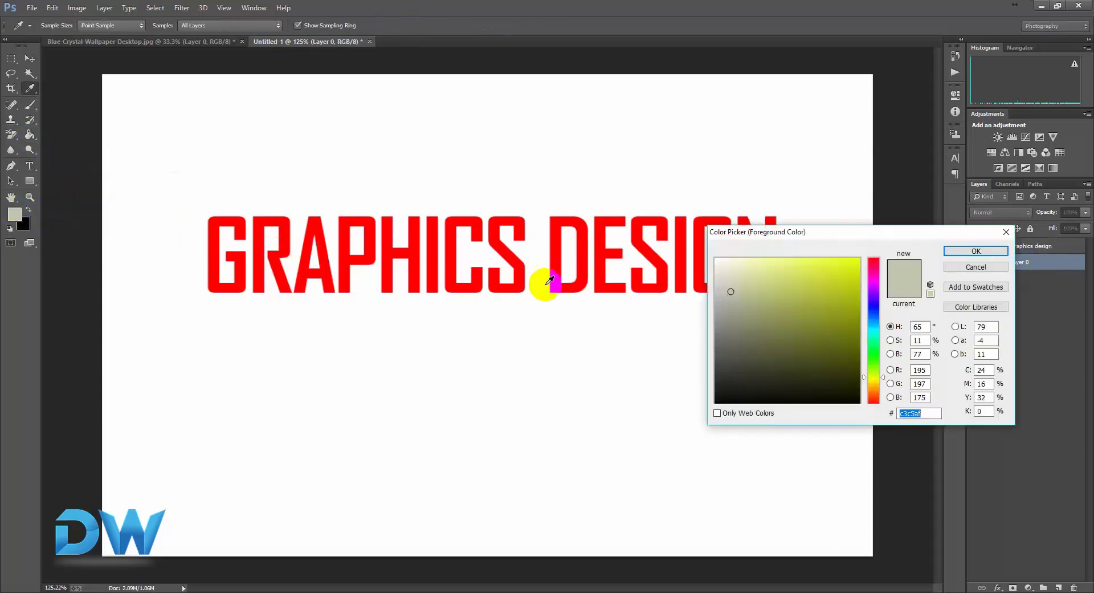
drag(752, 327, 679, 427)
click(976, 251)
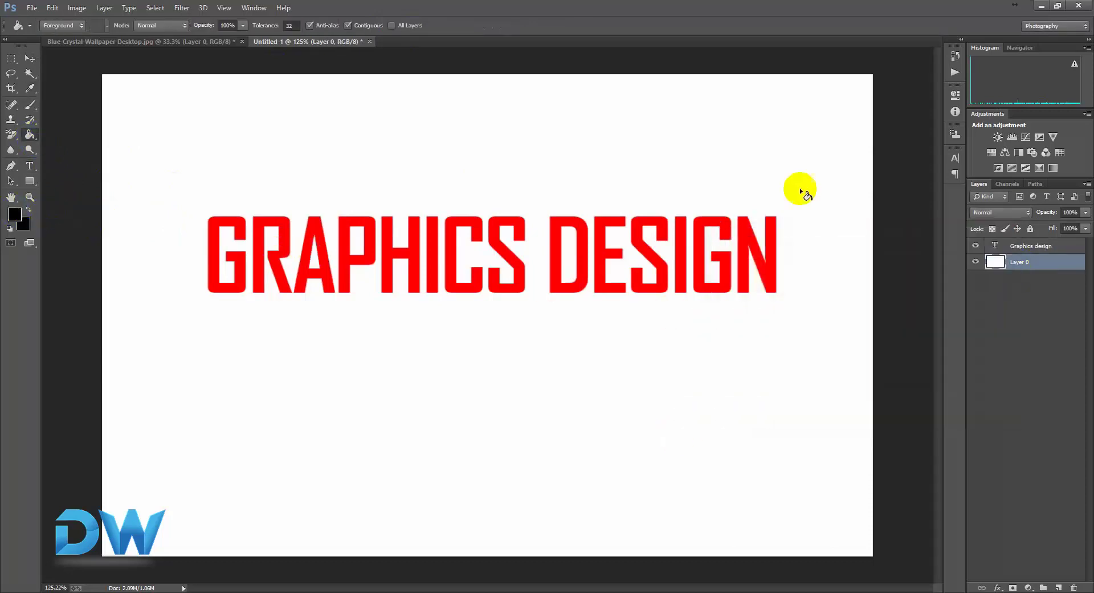
click(767, 162)
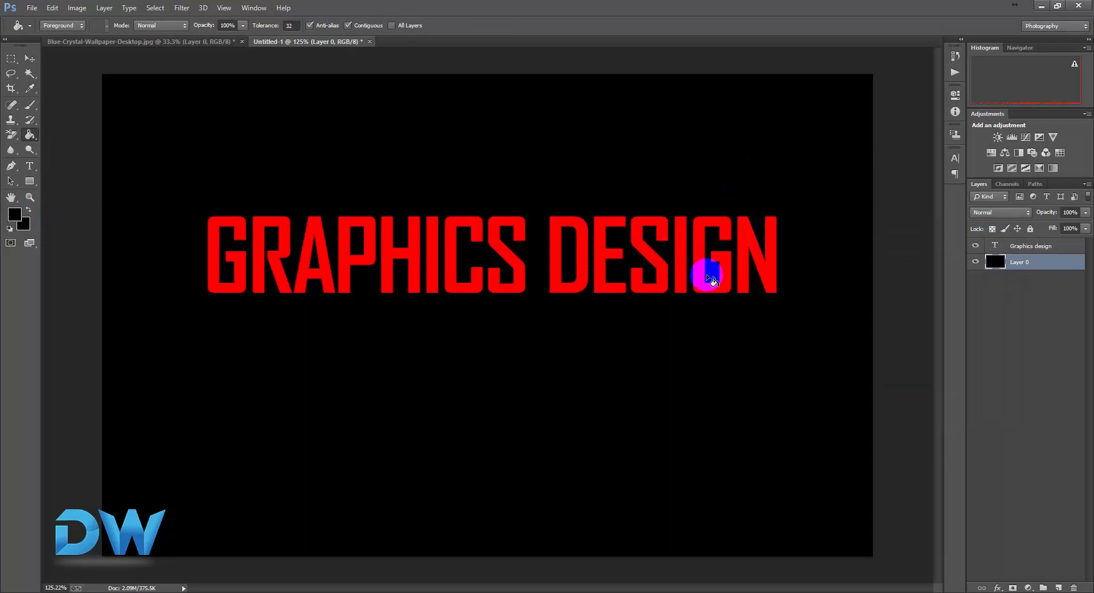
Drag the blue crystal wallpaper into Untitled-1 as Layer 1, undoing and redoing the first drop
click(30, 59)
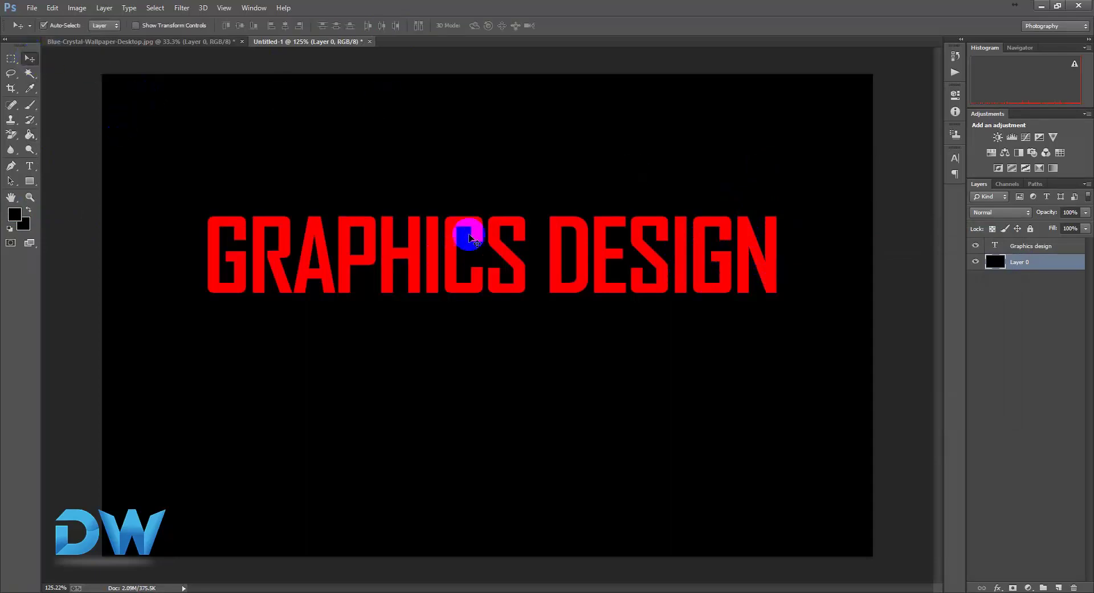
mouse_move(449, 224)
mouse_down()
mouse_move(182, 92)
mouse_move(507, 250)
mouse_up()
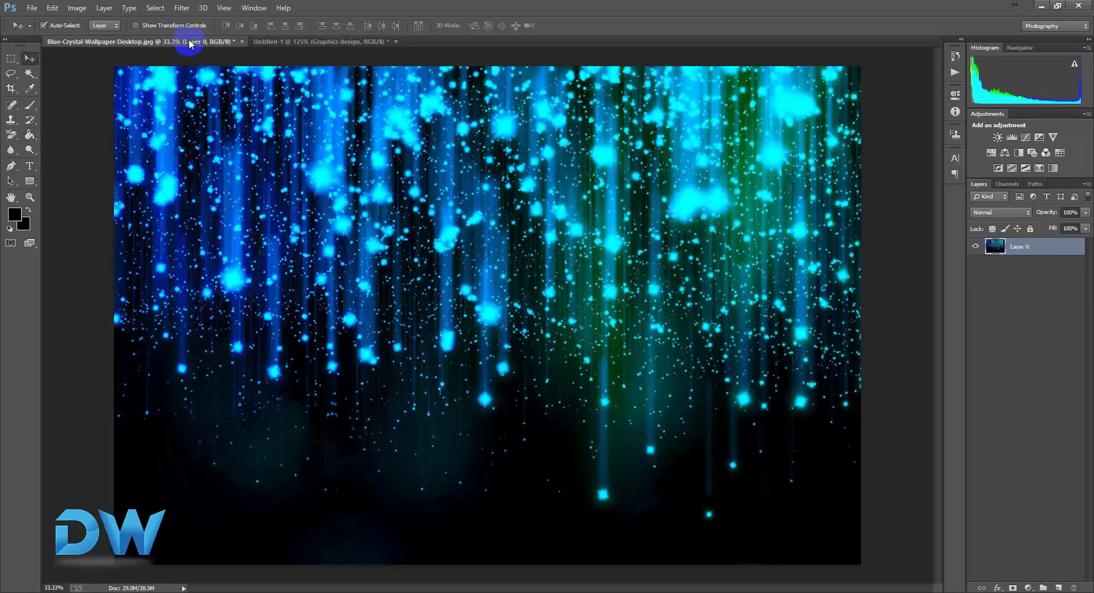
drag(189, 41, 339, 203)
drag(358, 255, 392, 120)
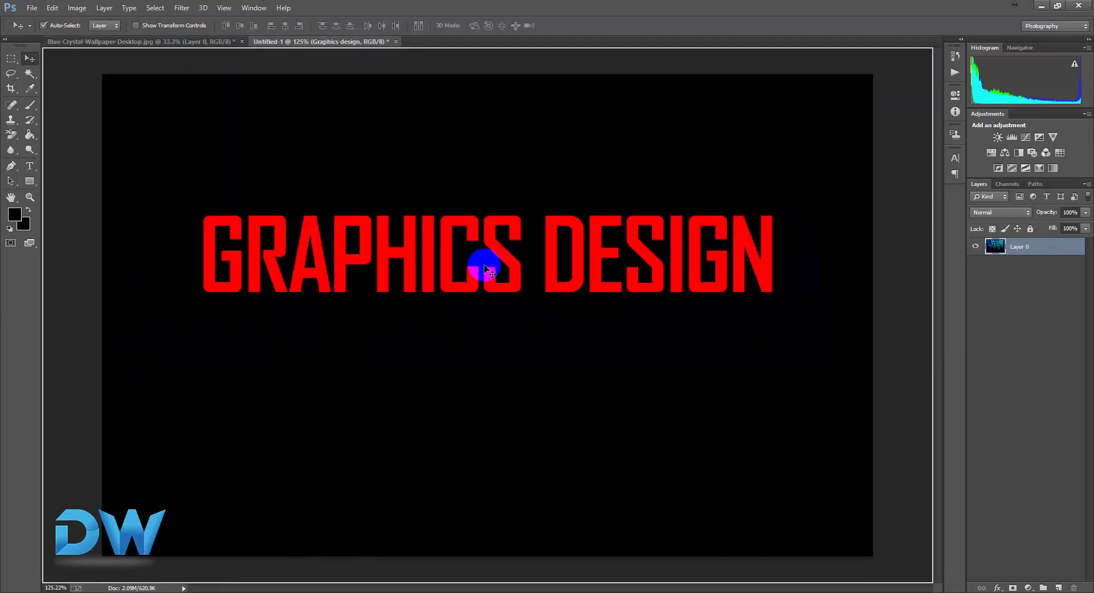
drag(484, 265, 484, 265)
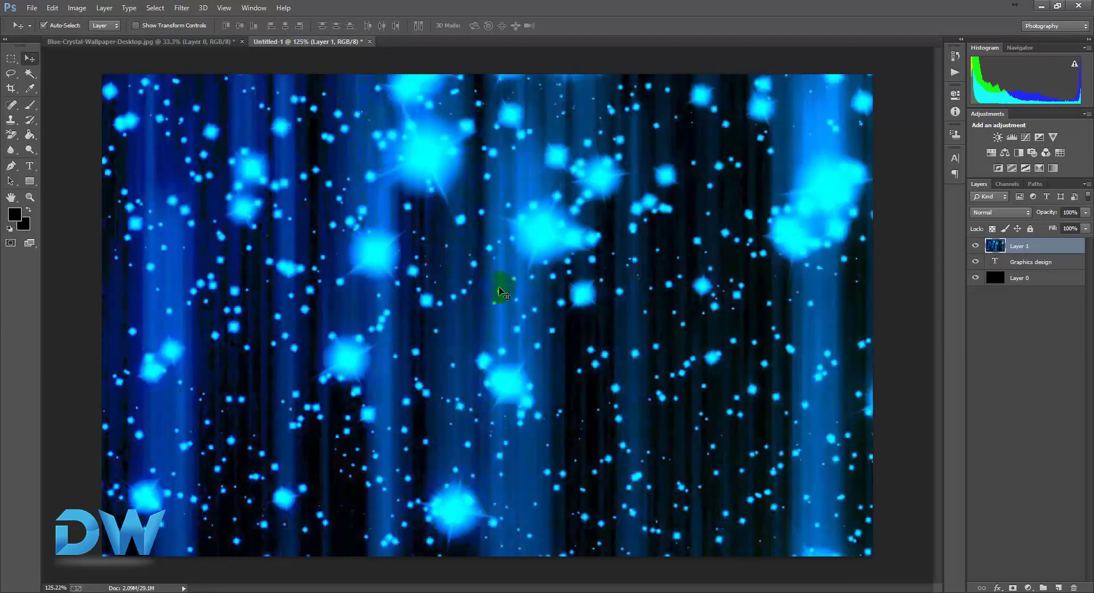
click(186, 45)
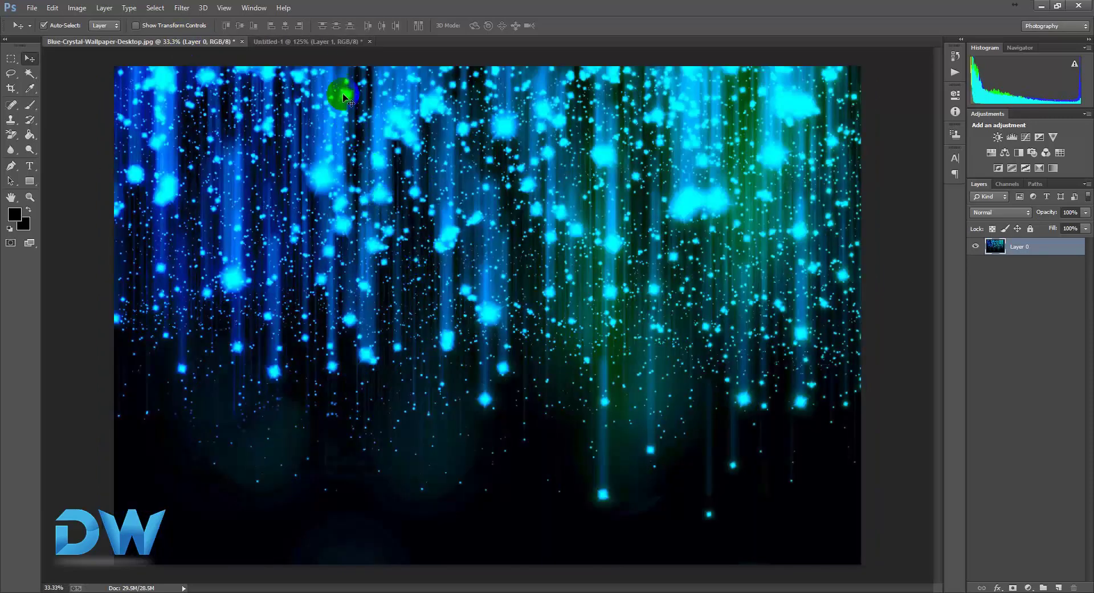
drag(321, 46, 282, 45)
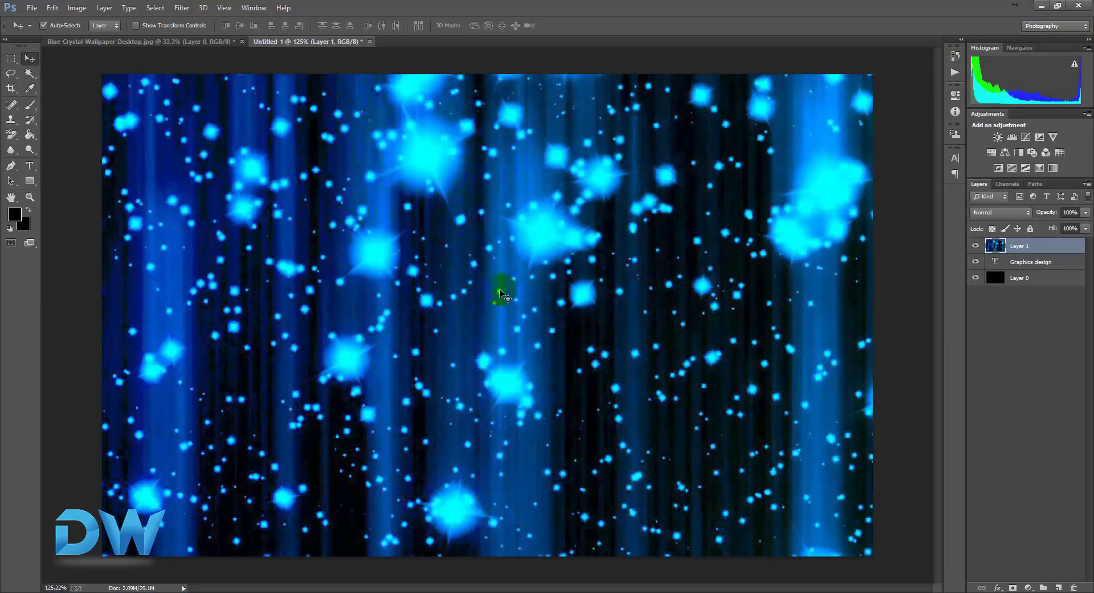
key(ctrl+z)
click(147, 42)
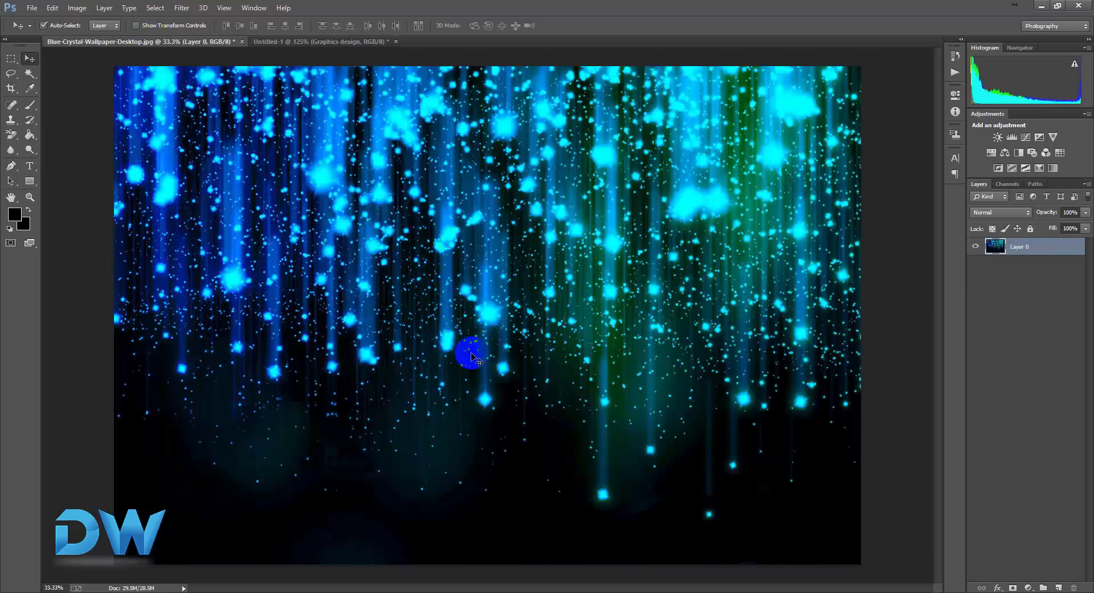
mouse_move(472, 356)
mouse_down()
mouse_move(375, 232)
mouse_move(348, 98)
mouse_move(325, 73)
mouse_move(325, 51)
mouse_move(363, 98)
mouse_up()
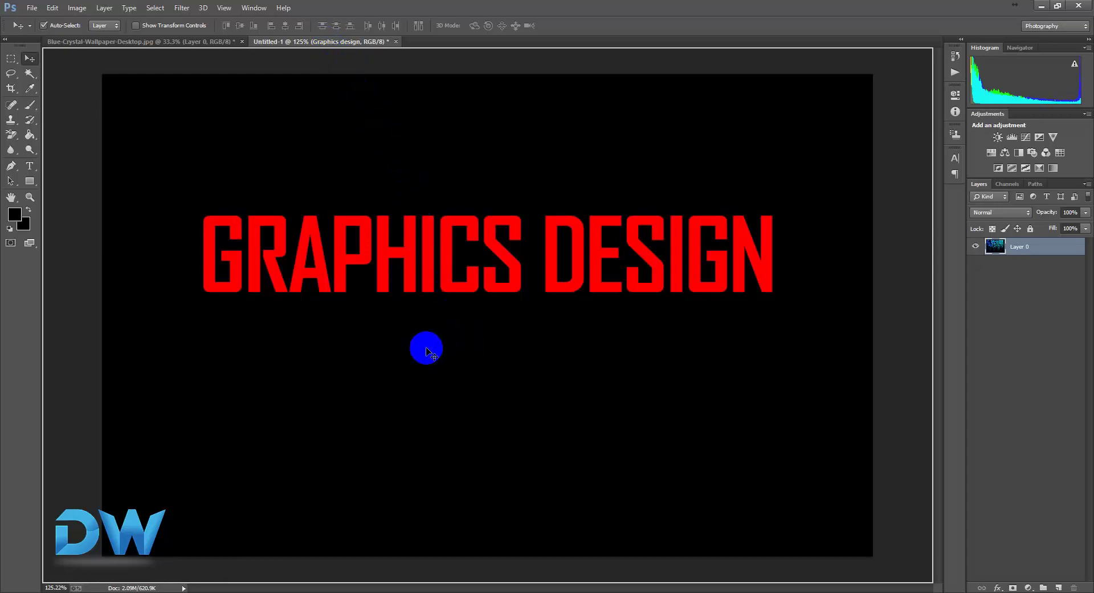
drag(431, 351, 428, 349)
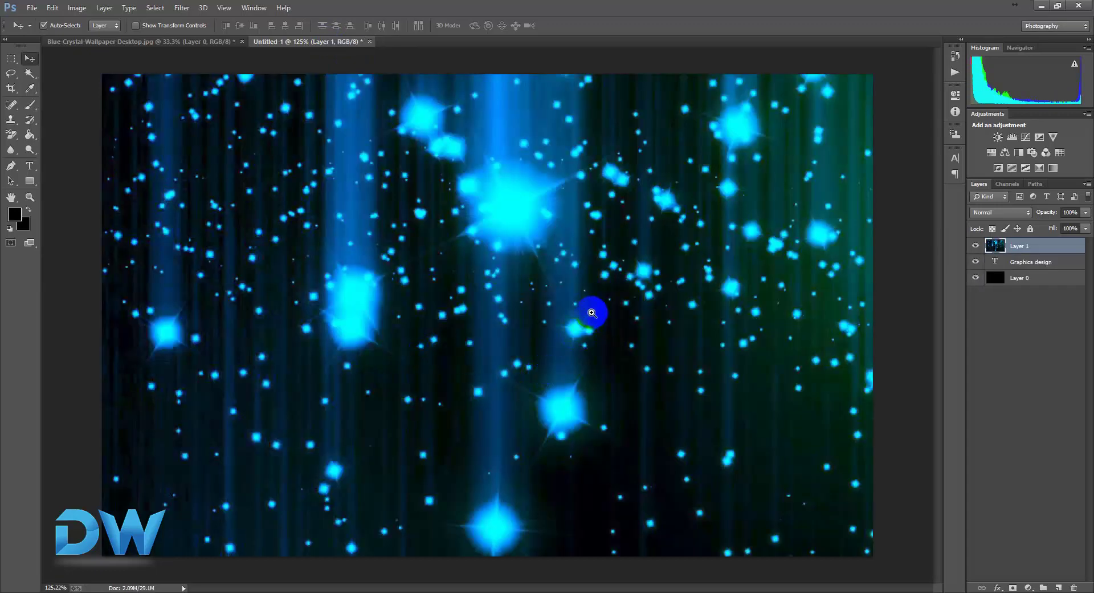
Free Transform Layer 1 down to about 35%, move it lower, and commit
drag(591, 312, 547, 308)
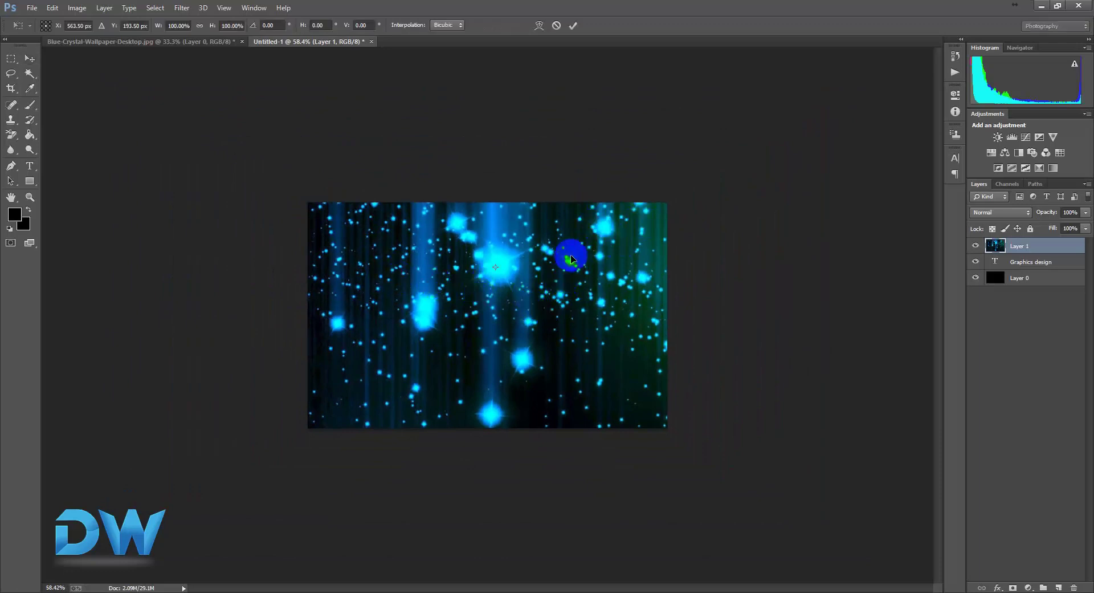
key(ctrl+t)
key(ctrl+0)
key(ctrl+minus)
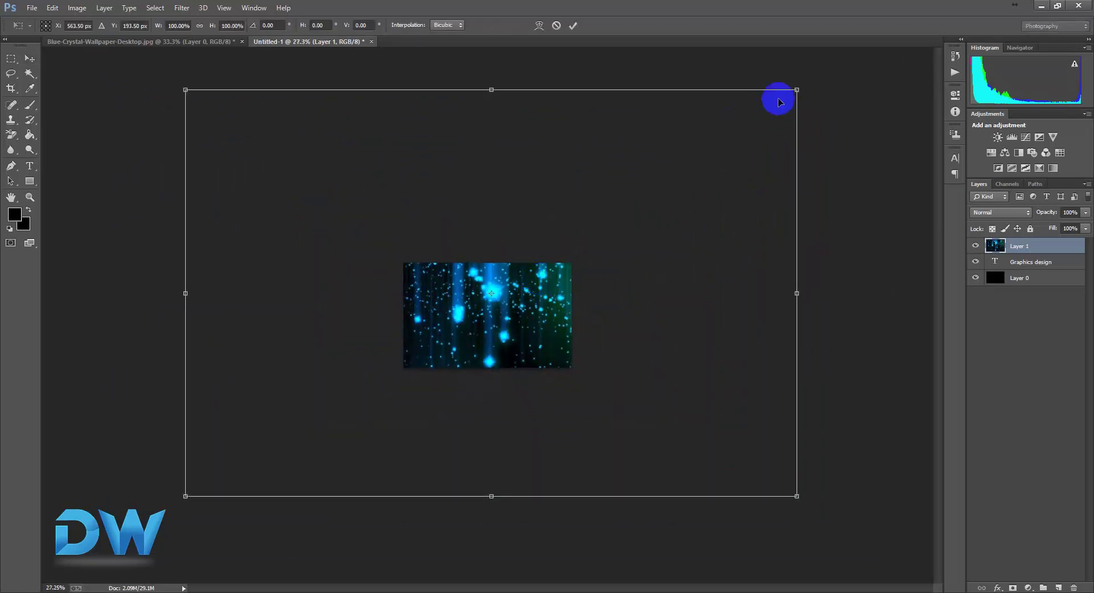
mouse_move(795, 89)
mouse_down()
mouse_move(664, 189)
mouse_move(623, 203)
mouse_up()
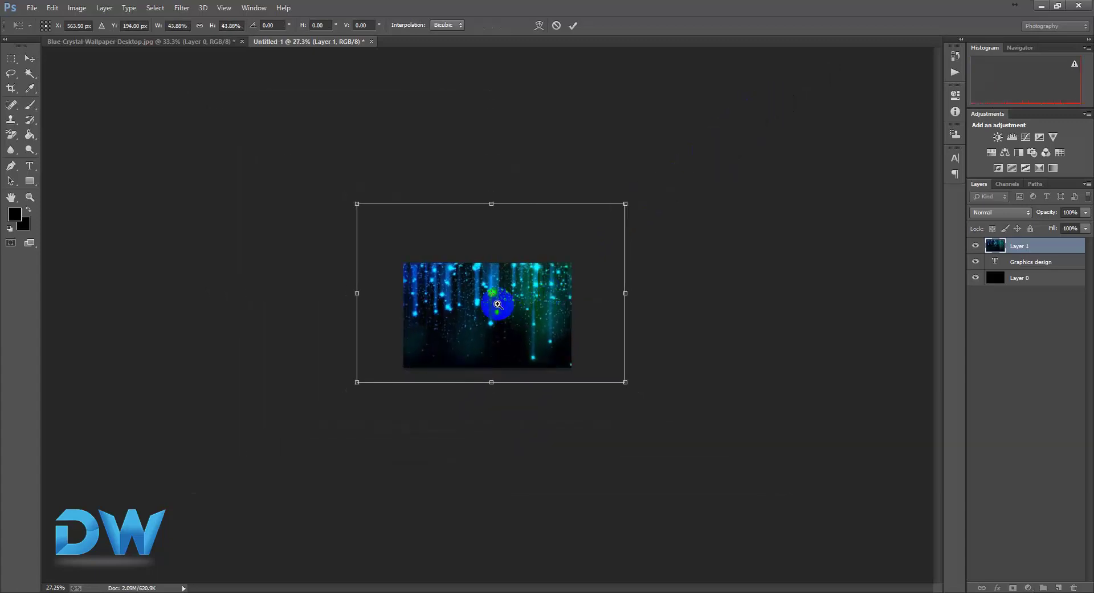
click(501, 307)
drag(547, 281, 546, 360)
drag(737, 191, 693, 215)
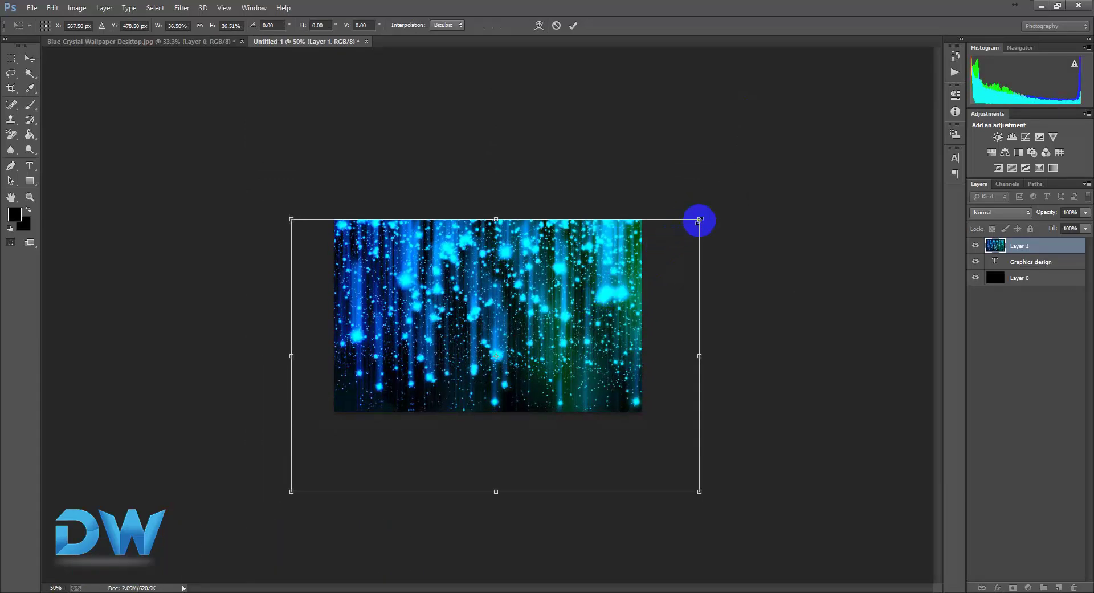
drag(699, 218, 691, 223)
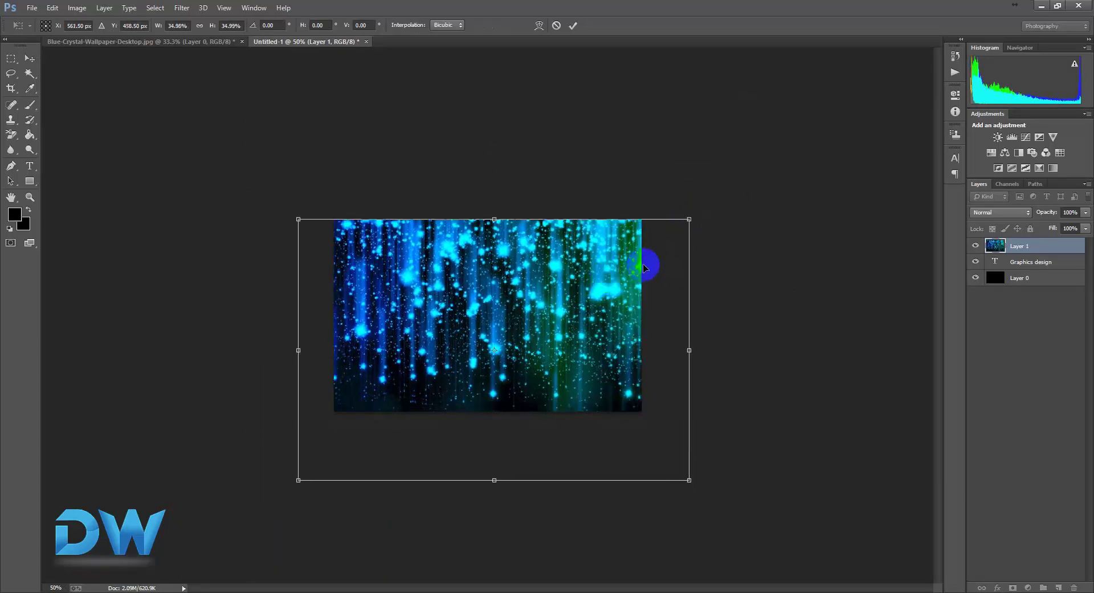
click(573, 25)
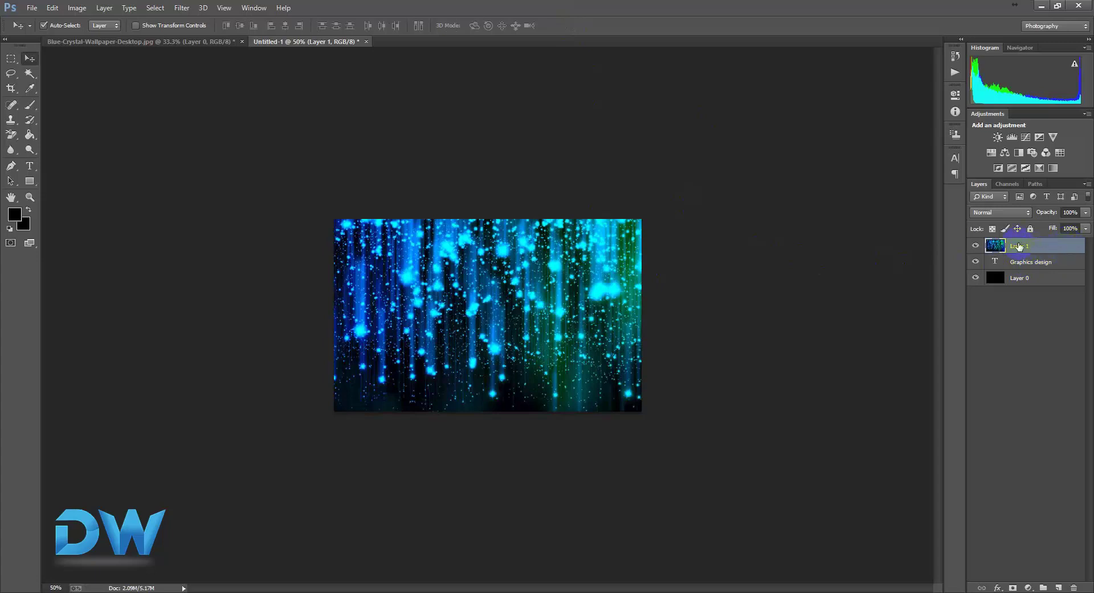
Enlarge the layer thumbnails and create a clipping mask of Layer 1 onto the Graphics design text
right_click(1004, 246)
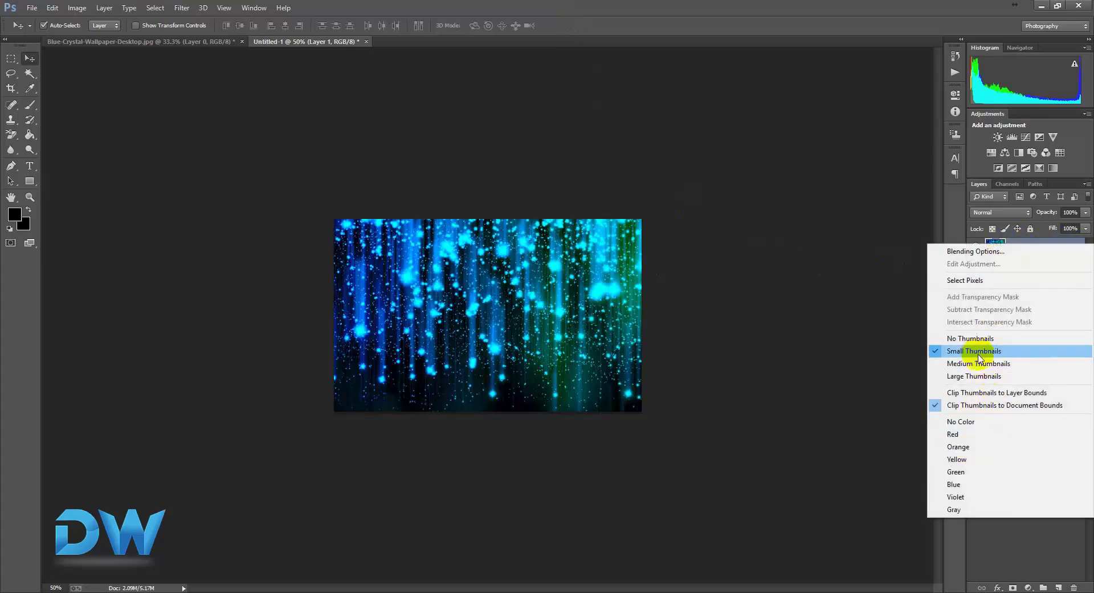
click(1020, 363)
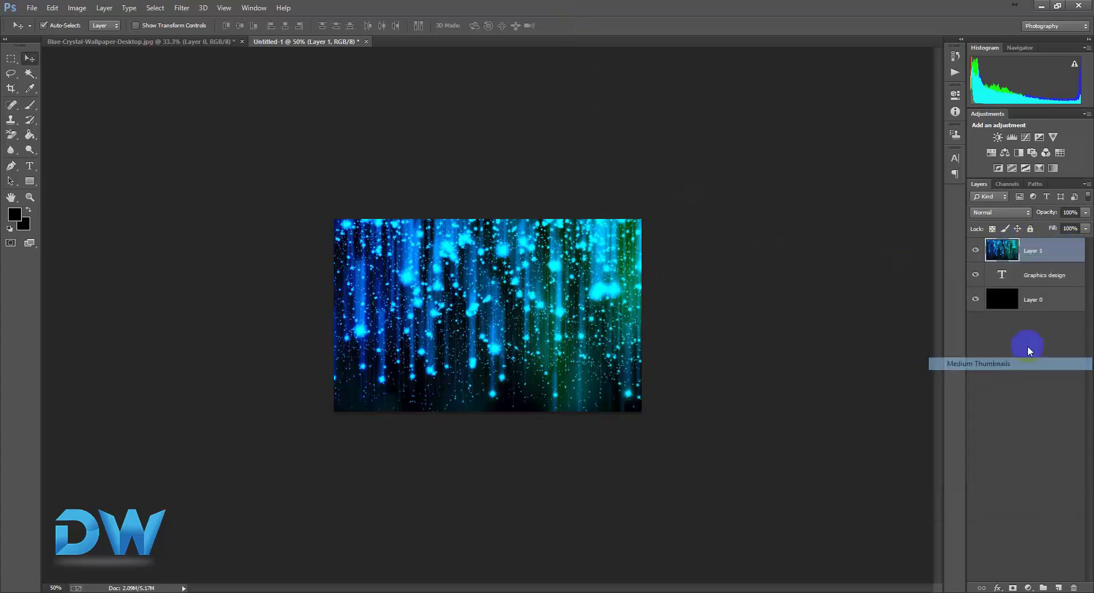
click(1035, 275)
click(1023, 281)
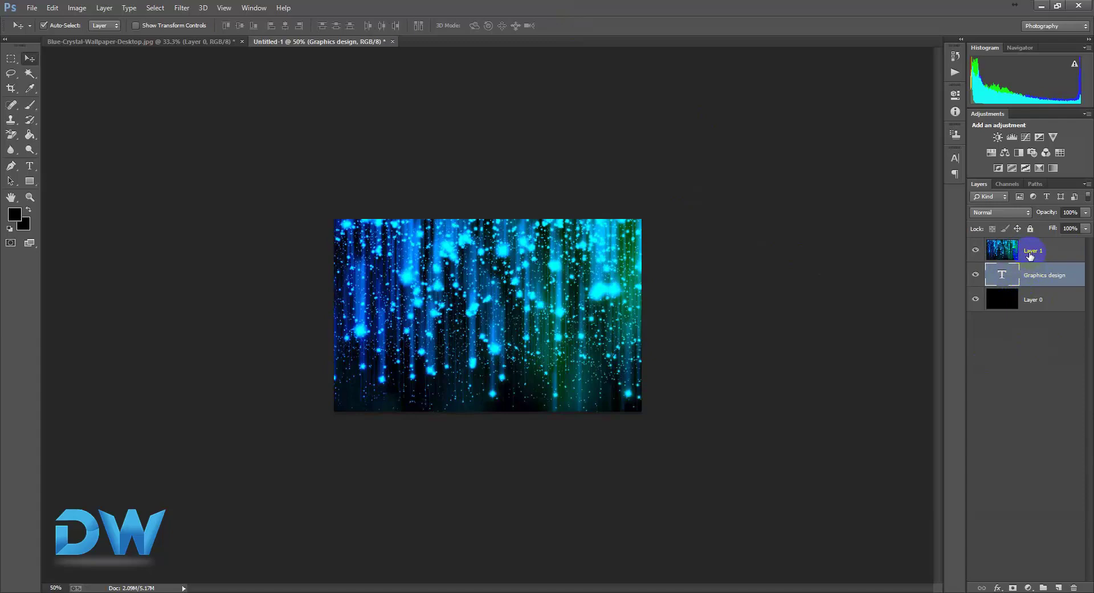
click(1031, 256)
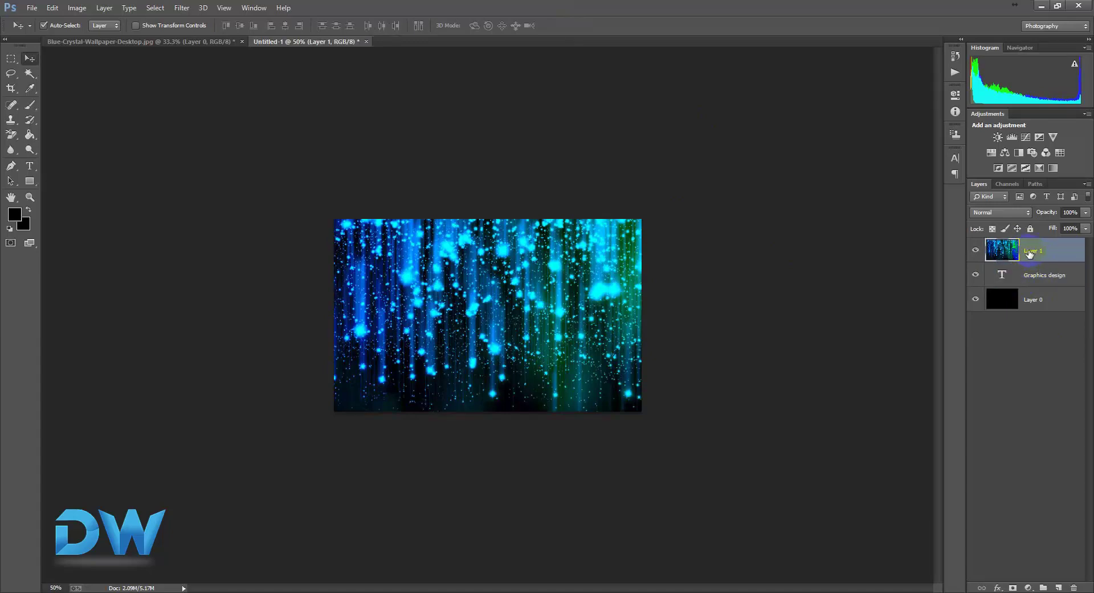
right_click(1030, 254)
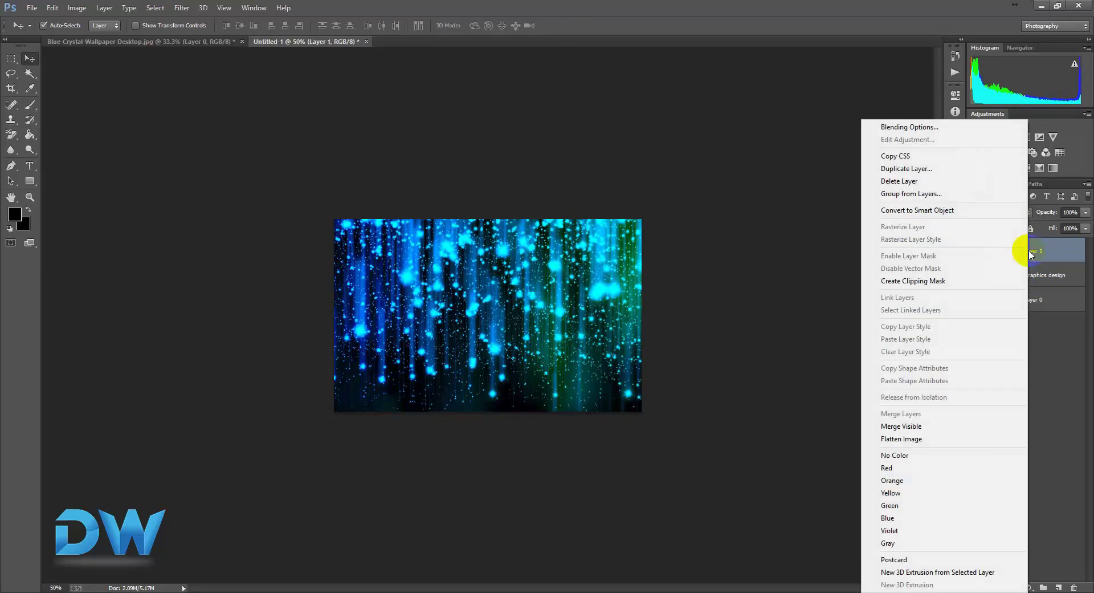
click(930, 282)
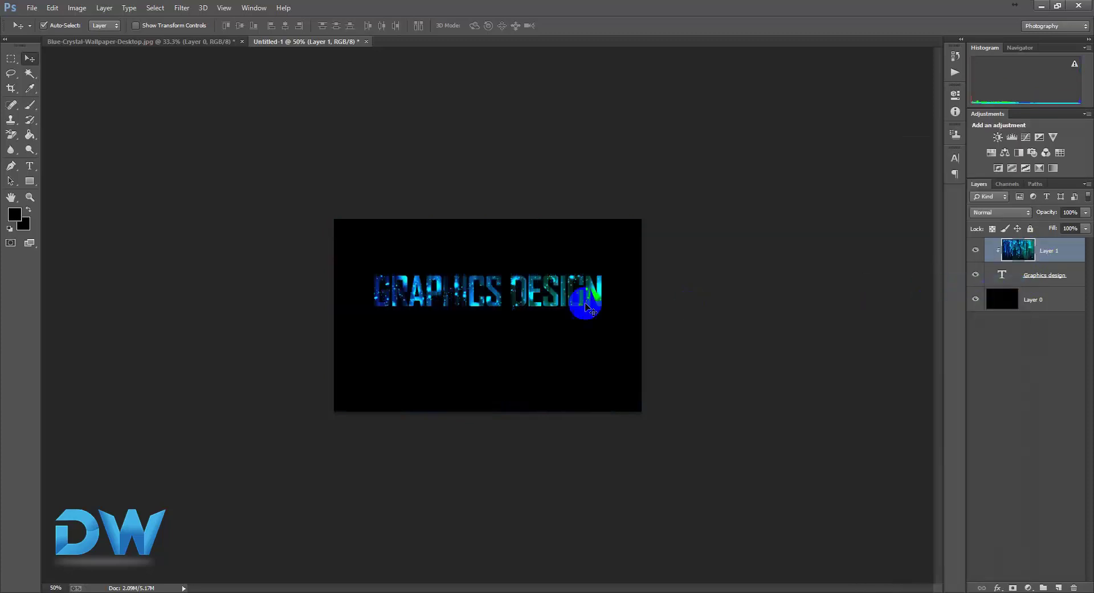
Set the foreground to #ffffff and Paint Bucket fill Layer 0 white
mouse_move(510, 297)
mouse_down()
mouse_move(601, 281)
mouse_move(582, 281)
mouse_up()
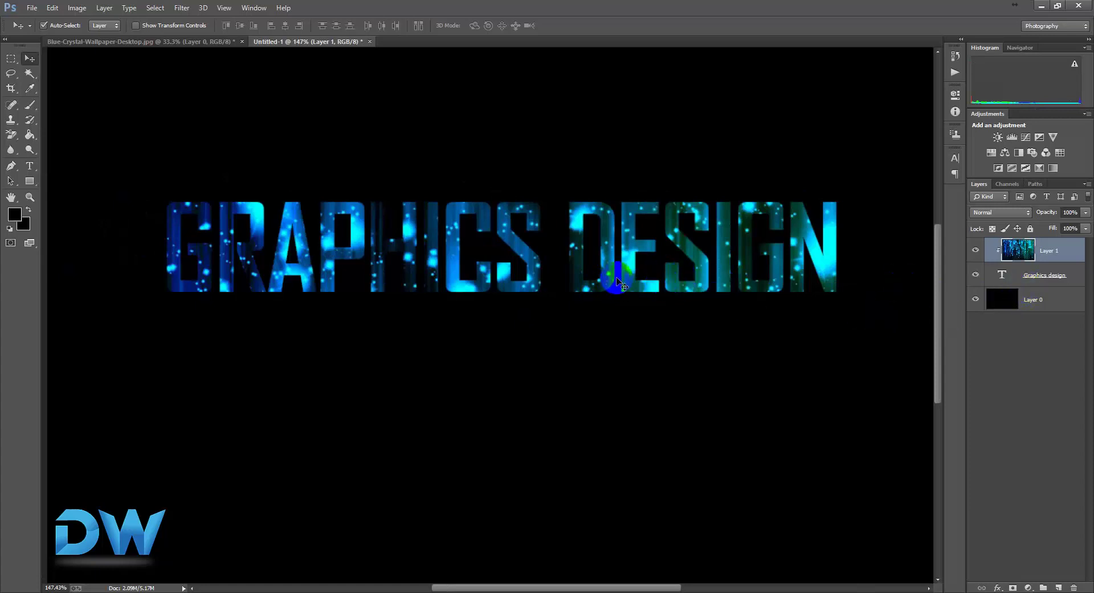
click(976, 302)
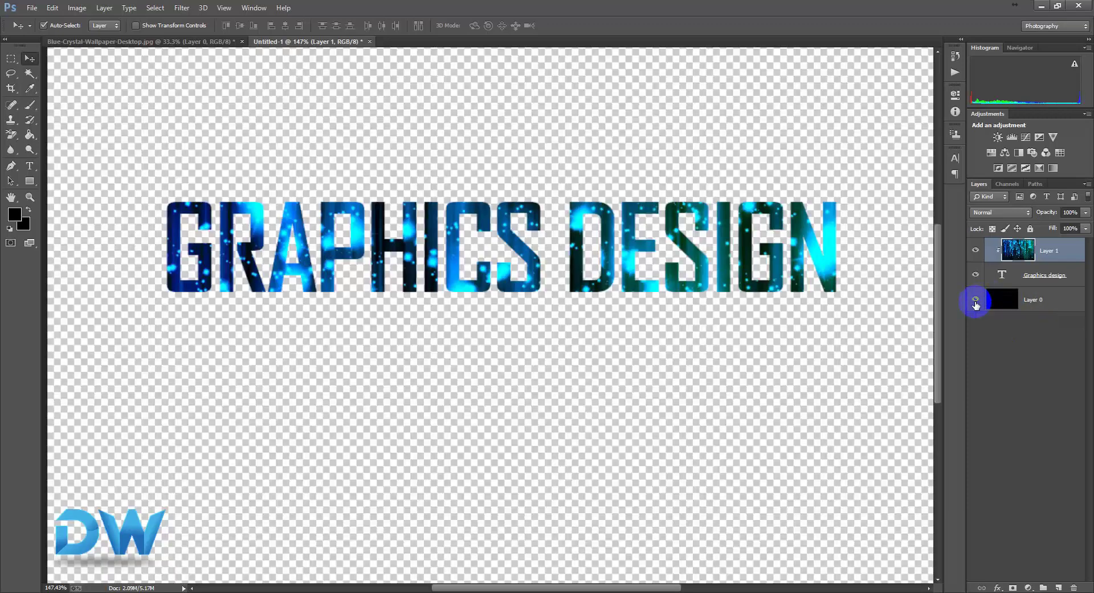
click(976, 302)
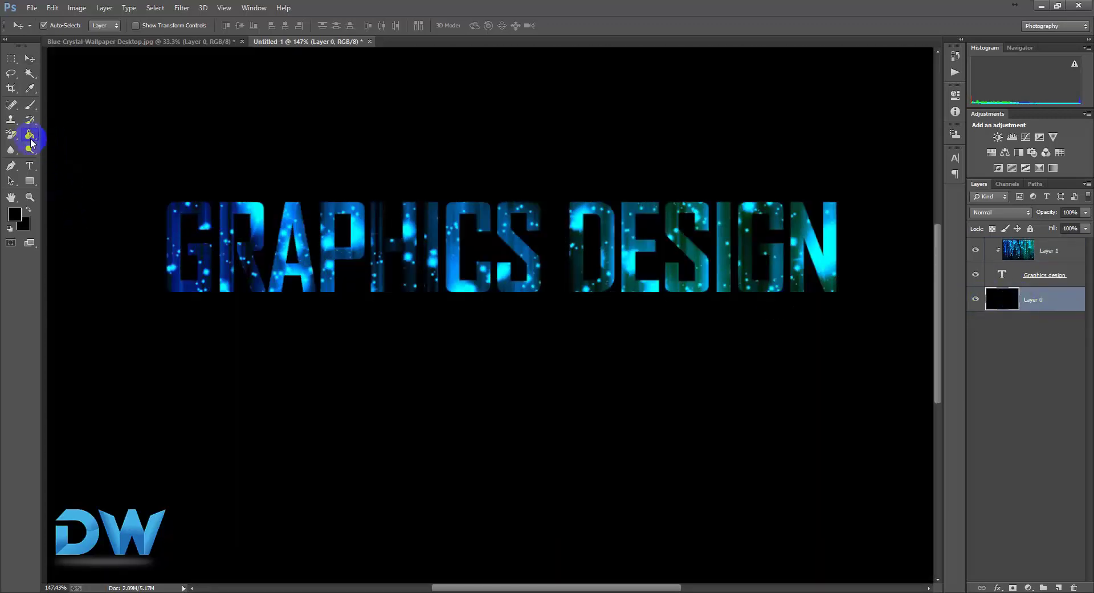
key(i)
click(14, 215)
text(ffffff)
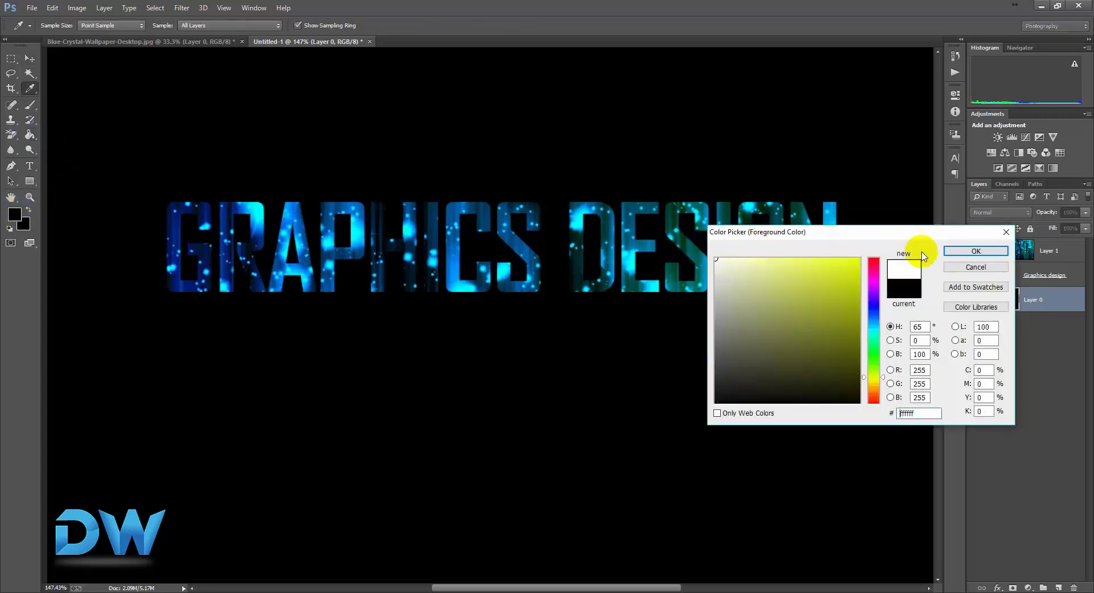
click(976, 251)
key(g)
click(765, 207)
click(637, 278)
scroll(637, 278, down, 2)
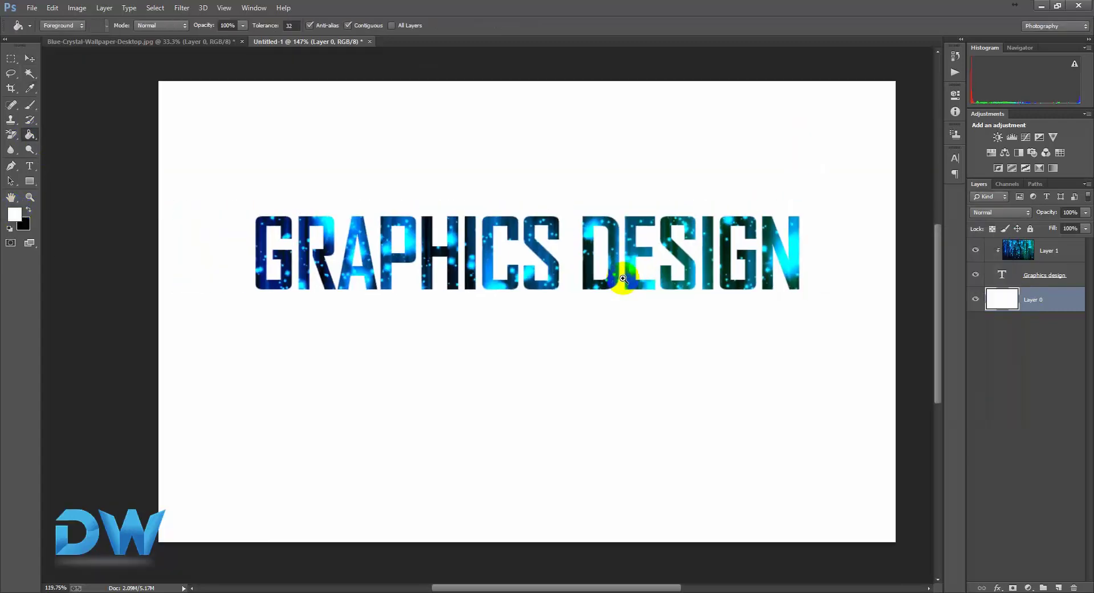
click(1044, 253)
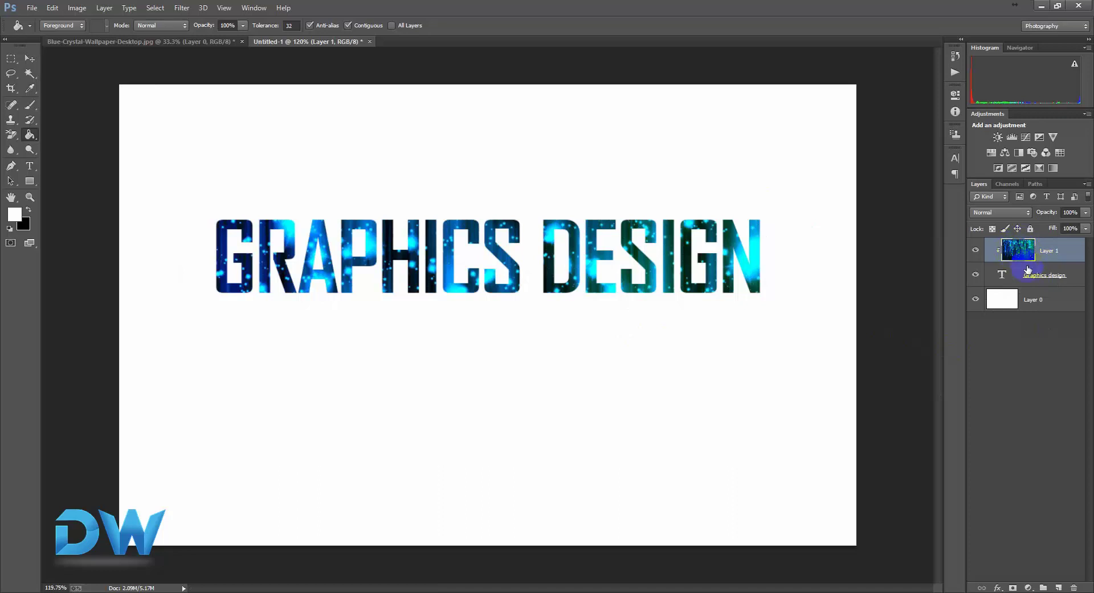
click(1033, 277)
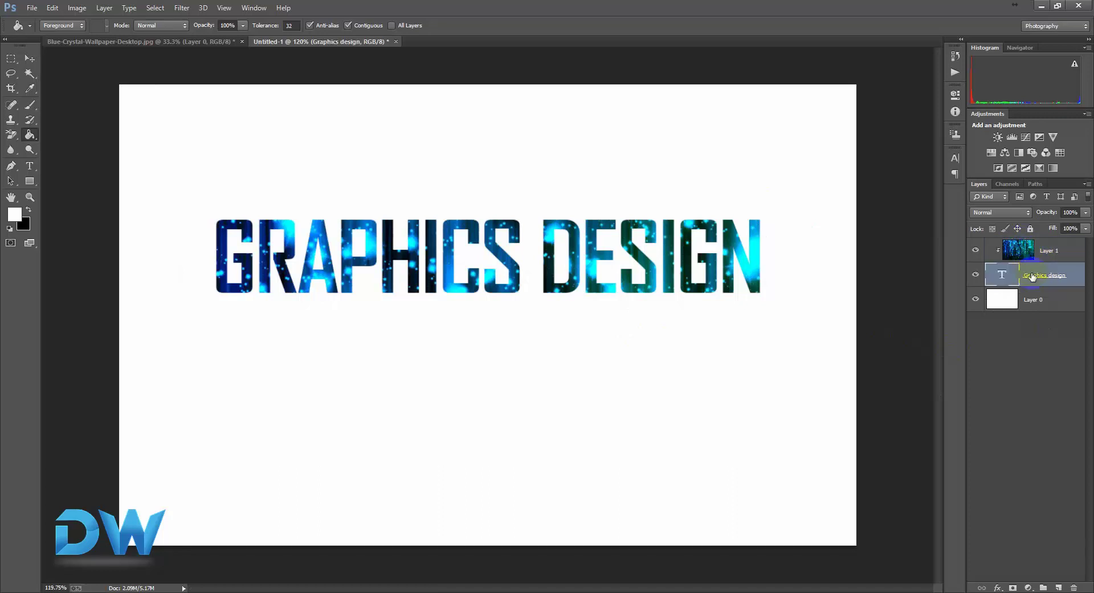
click(1044, 258)
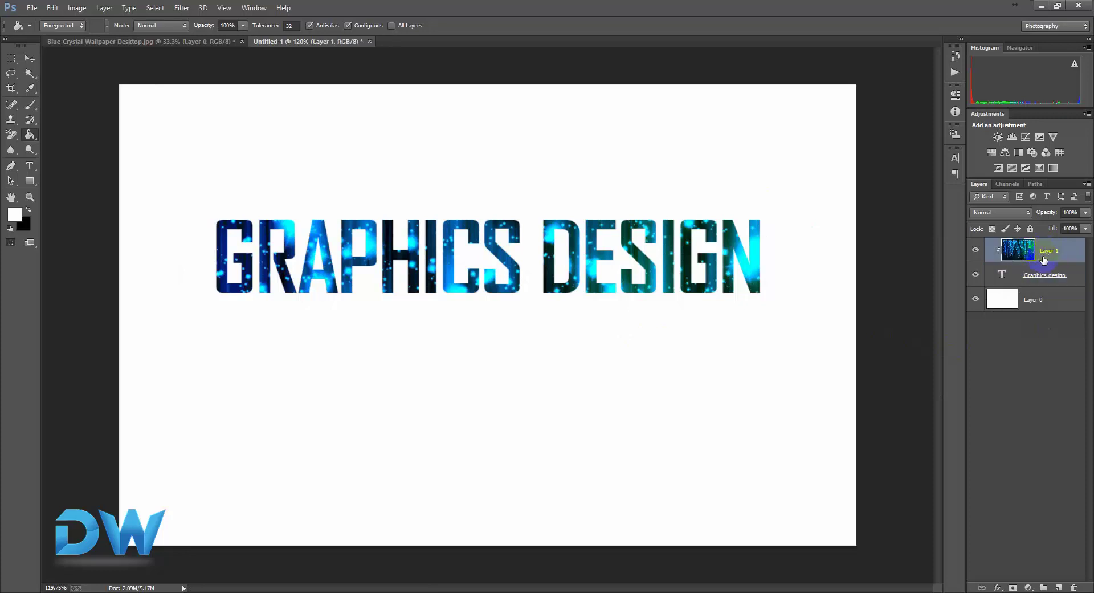
right_click(1039, 254)
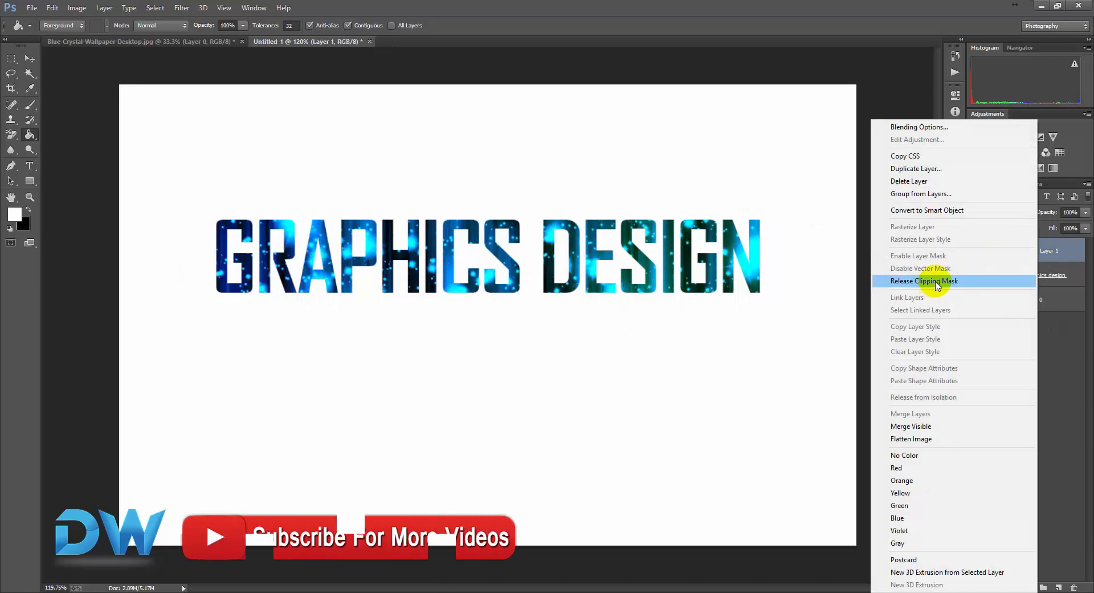
click(934, 282)
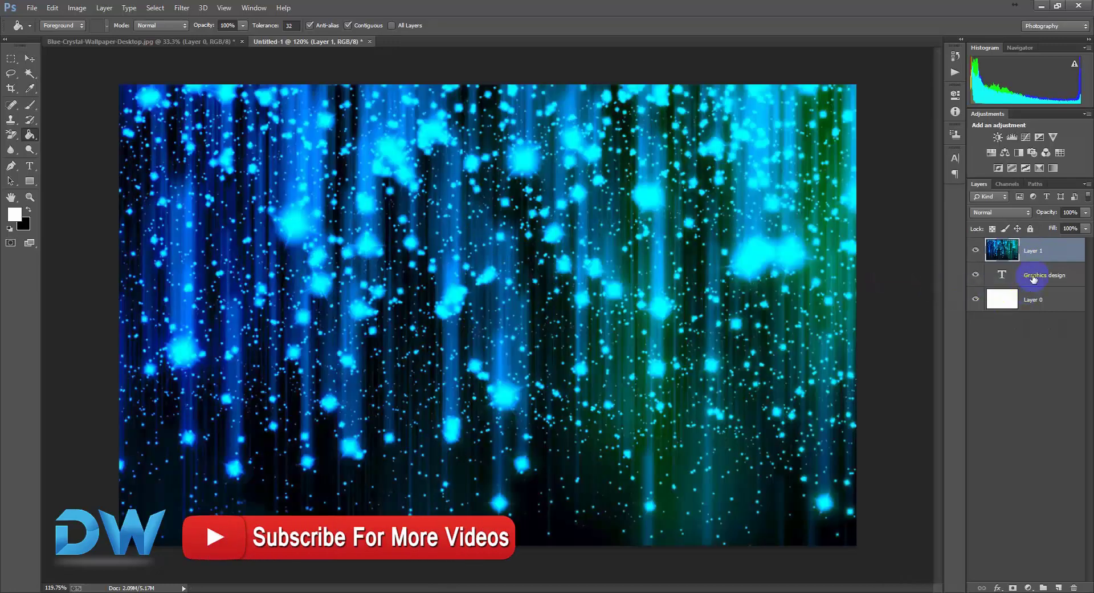
right_click(1029, 255)
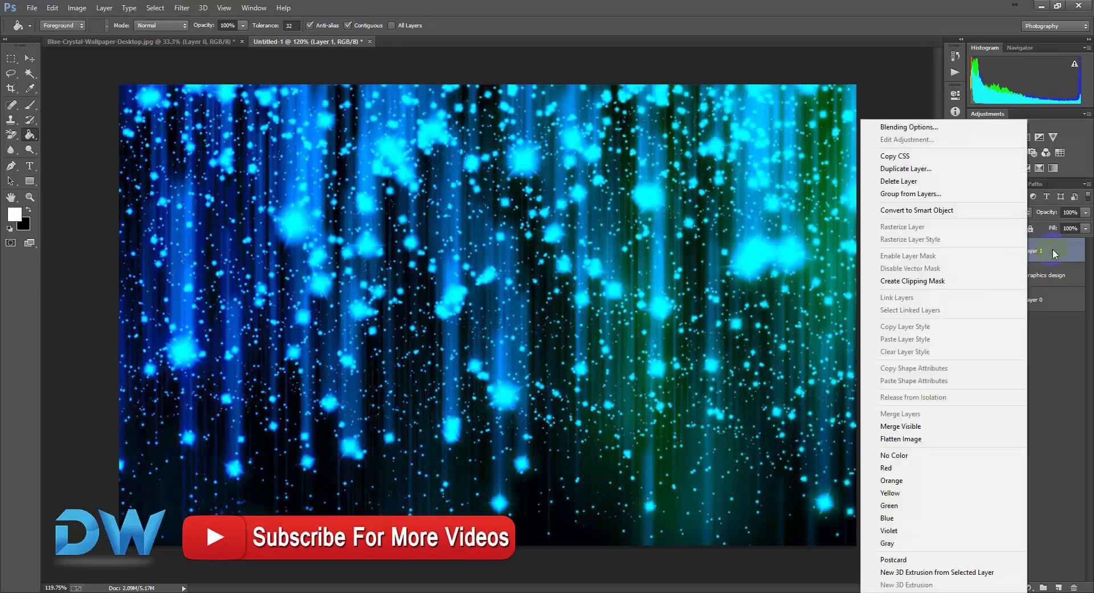
click(1054, 252)
right_click(1046, 246)
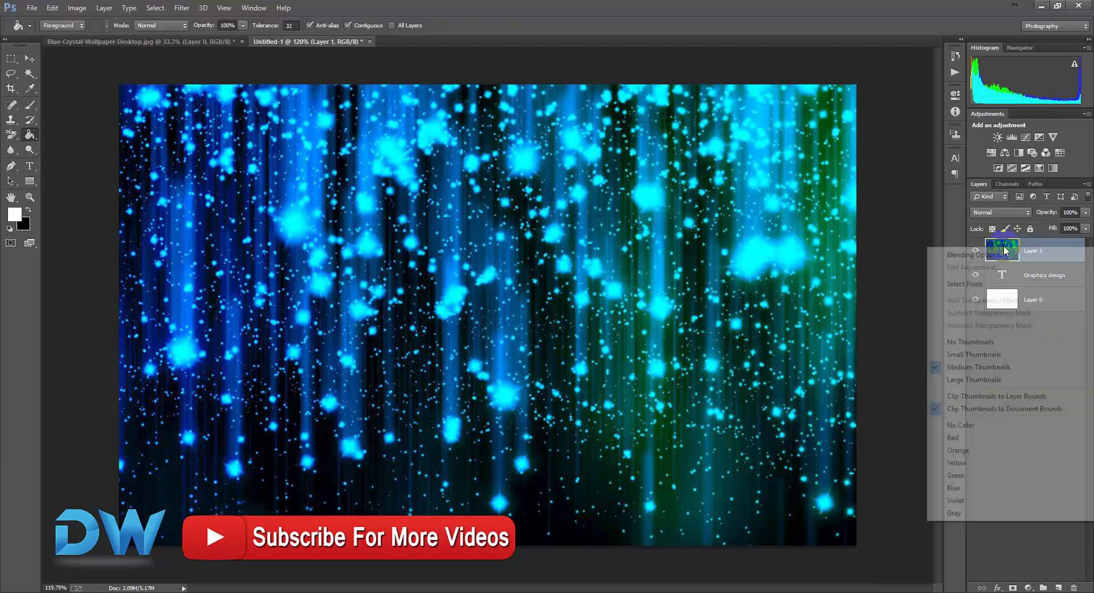
click(1047, 246)
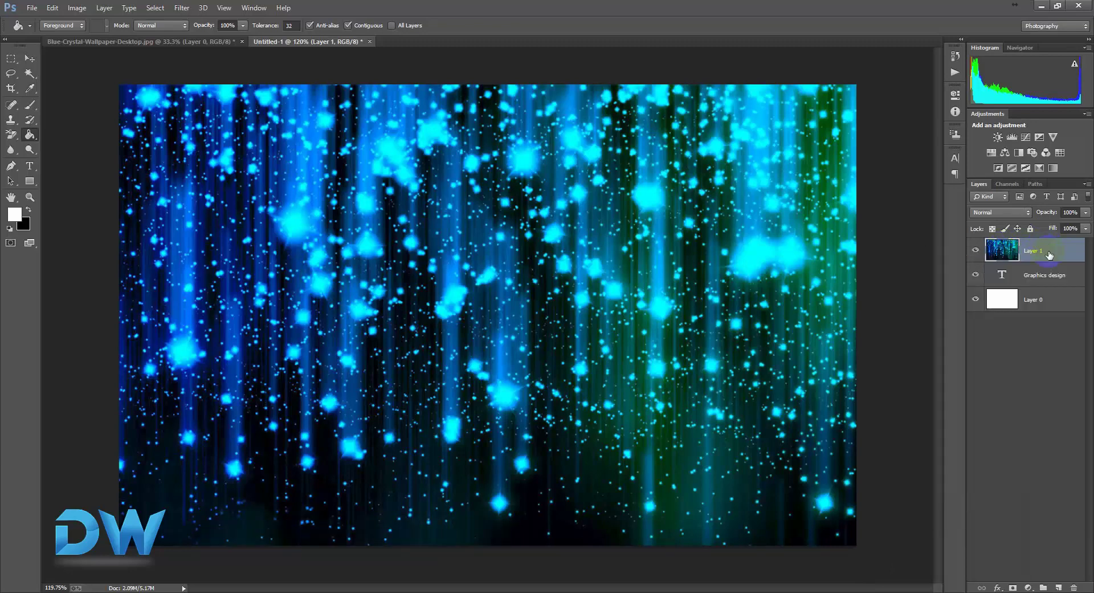
right_click(1052, 253)
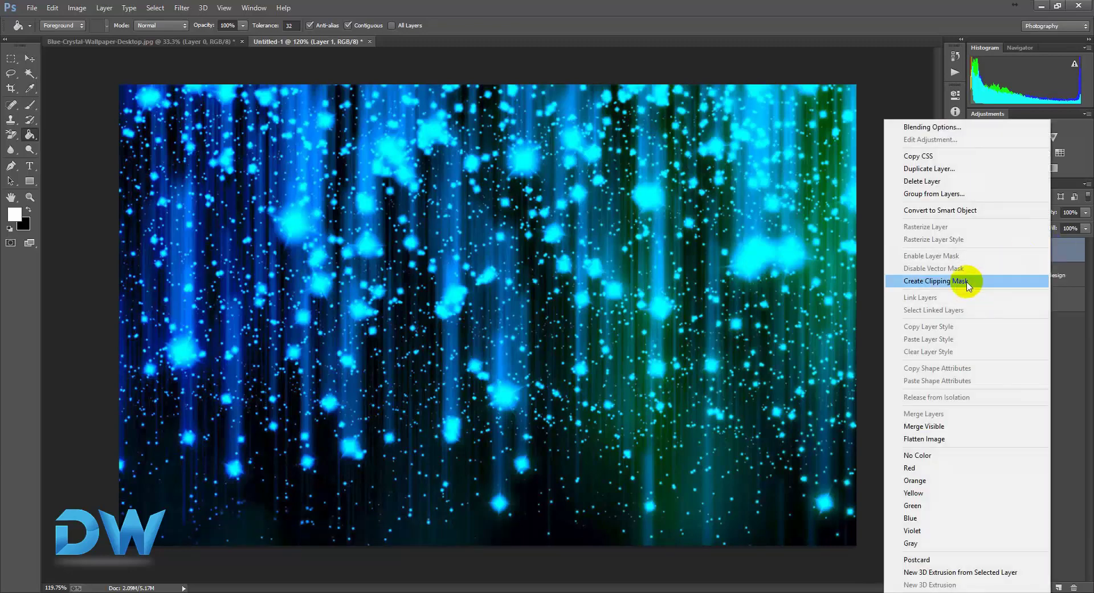
click(967, 281)
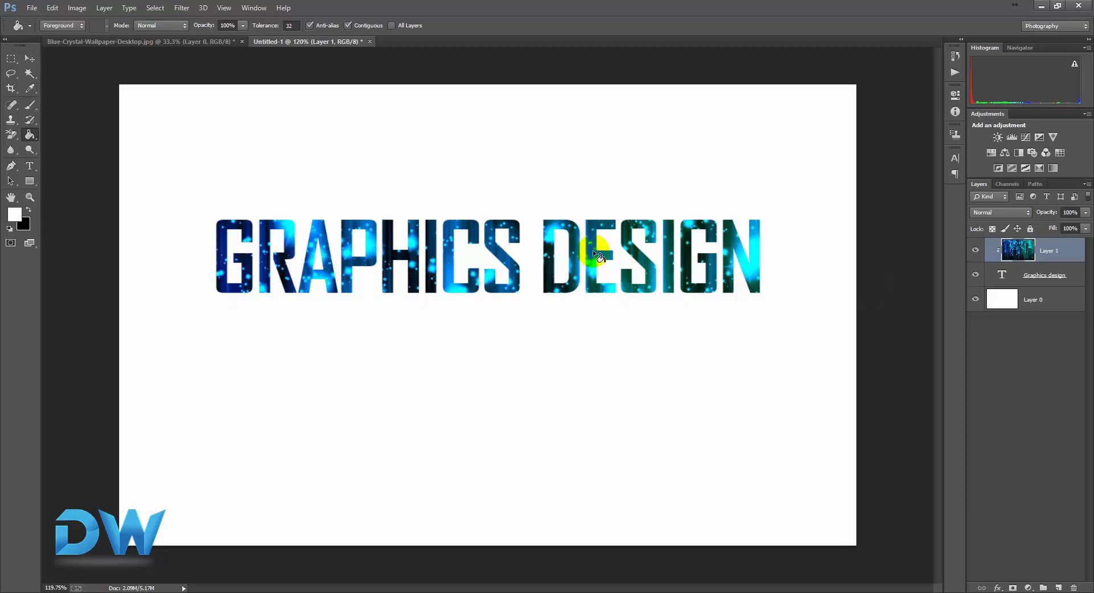
click(562, 249)
click(32, 7)
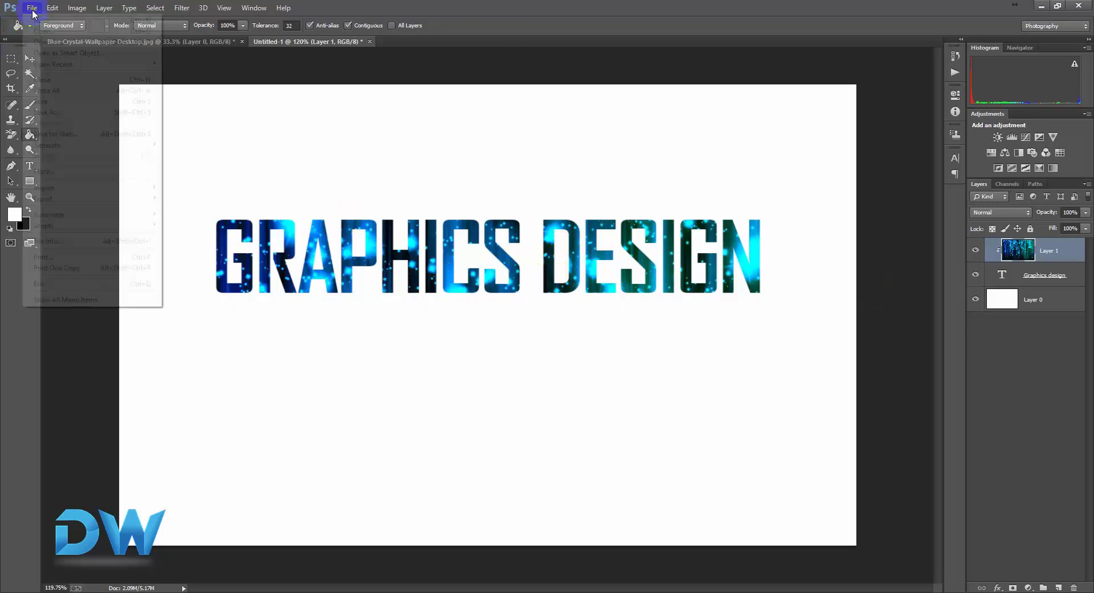
click(35, 30)
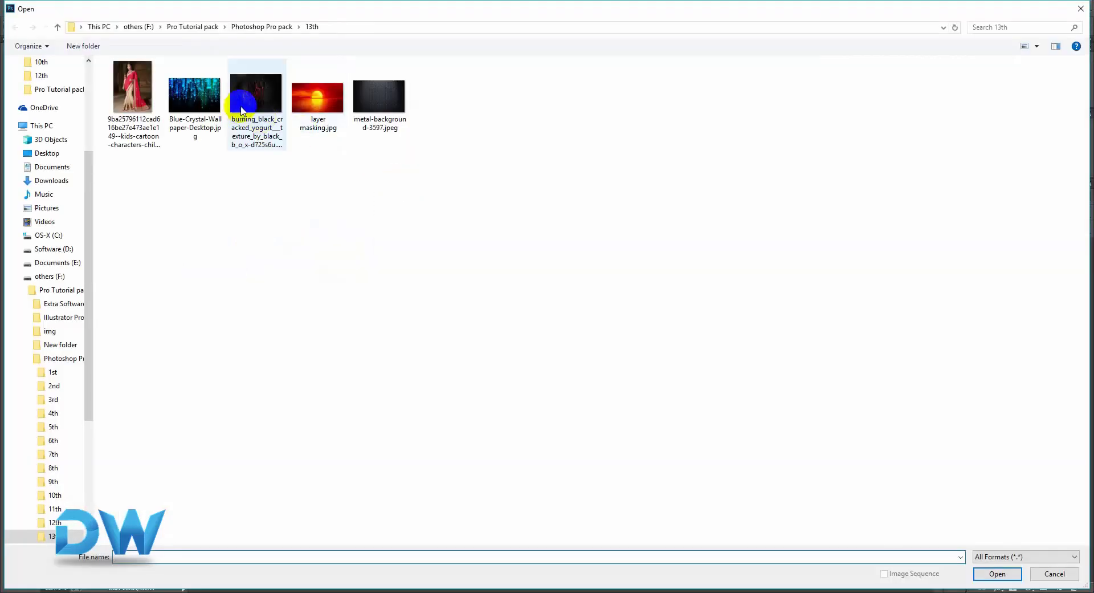
click(253, 97)
right_click(242, 108)
click(277, 134)
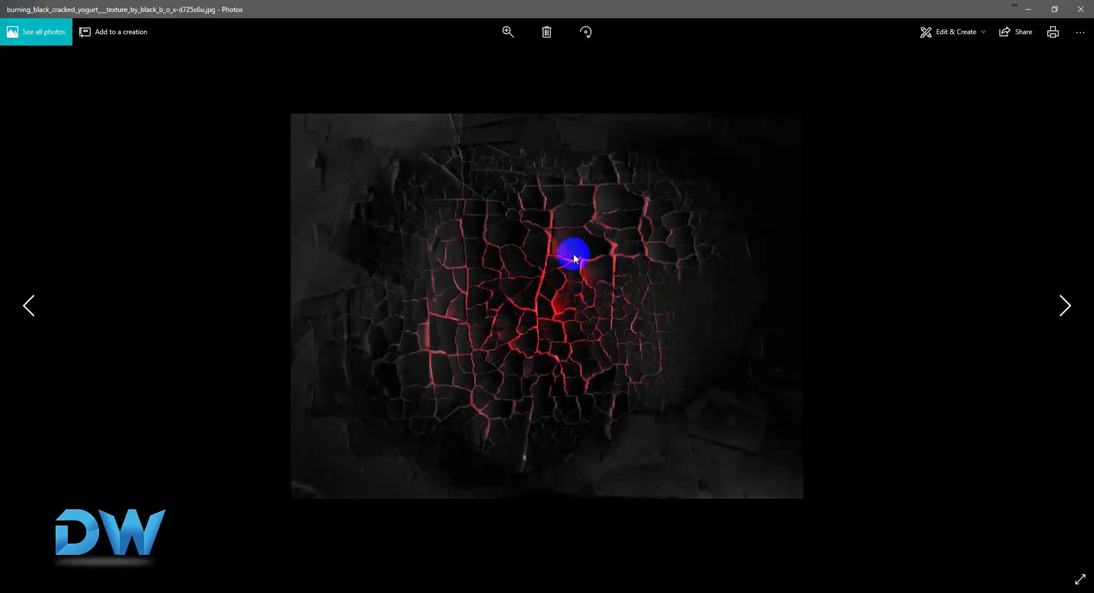
click(1081, 9)
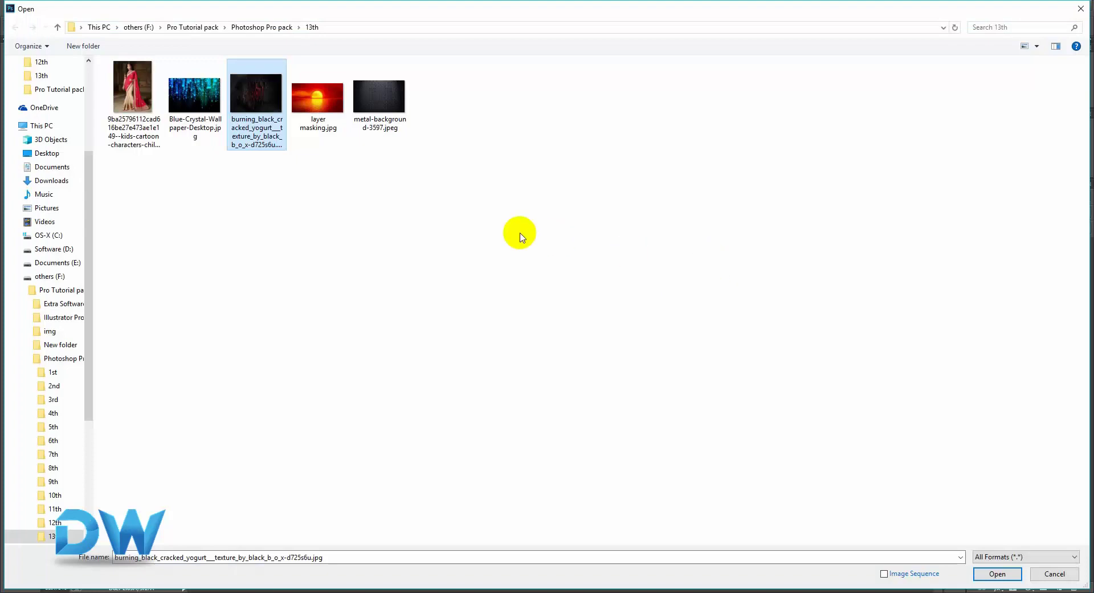
click(1081, 9)
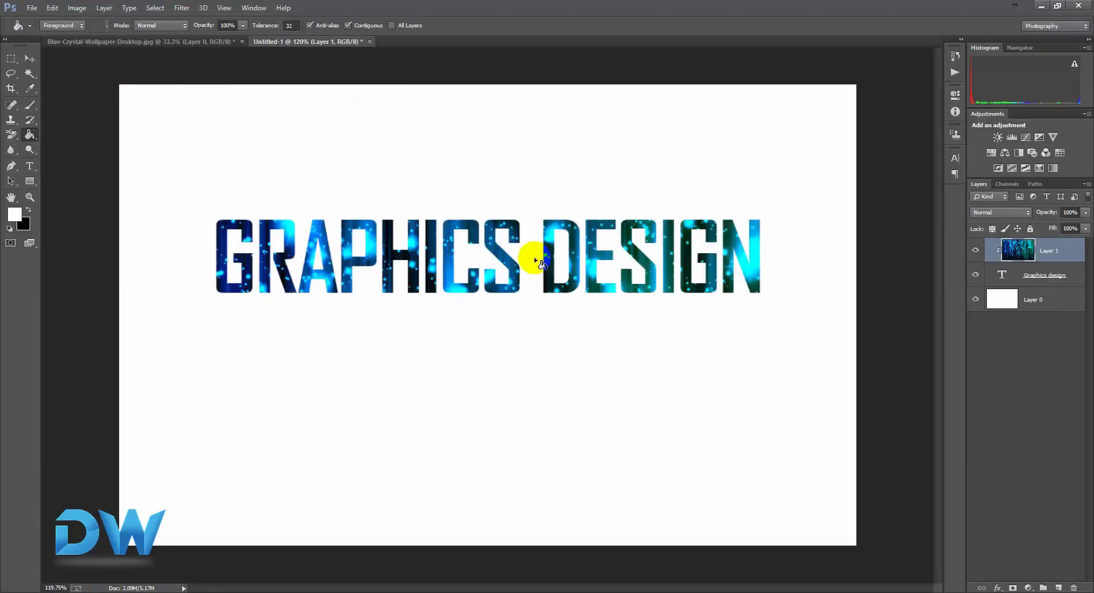
click(381, 587)
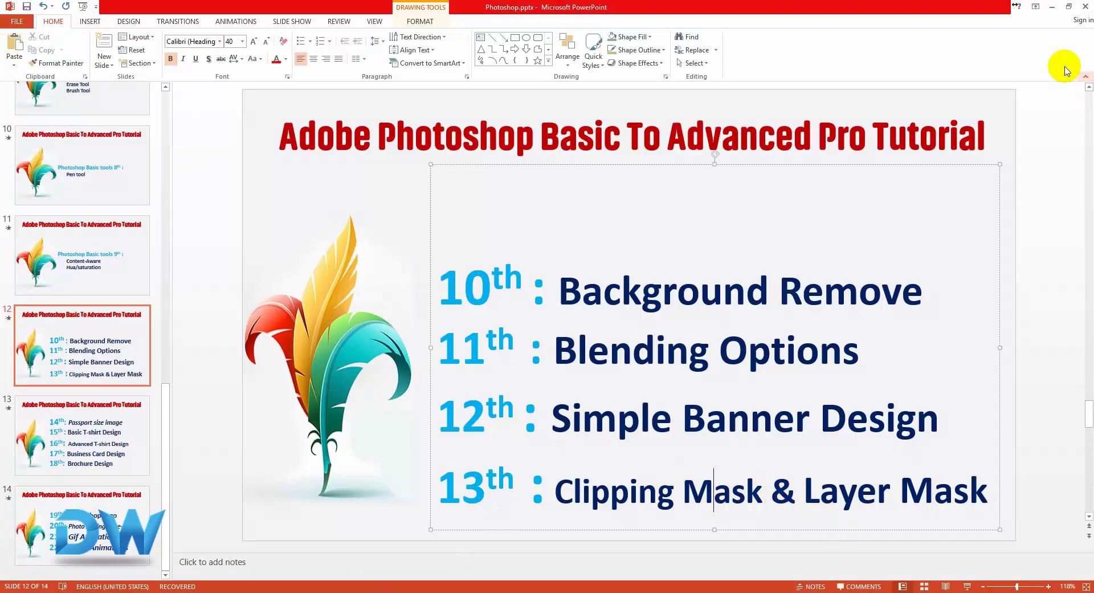
click(1053, 8)
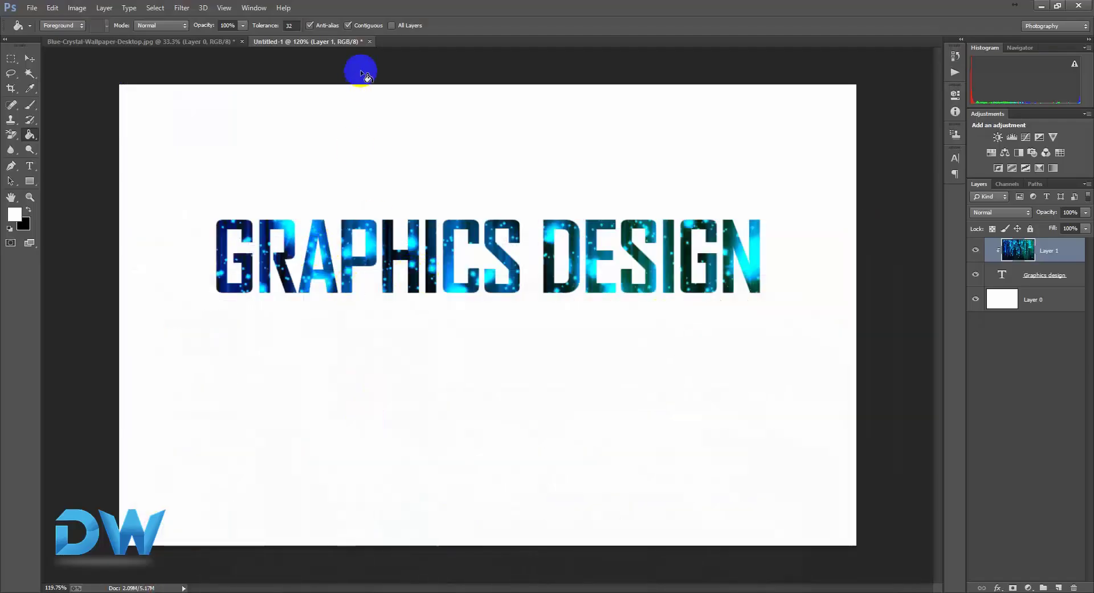
Close Untitled-1 and the Blue-Crystal-Wallpaper document, answering the save prompt
click(370, 42)
click(545, 228)
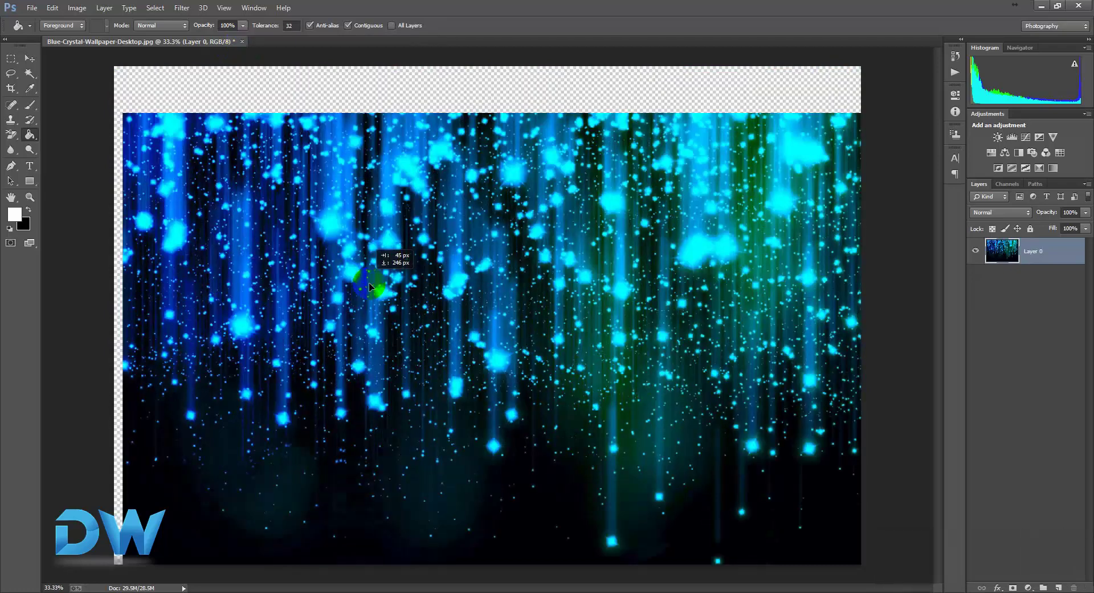
drag(357, 154, 381, 269)
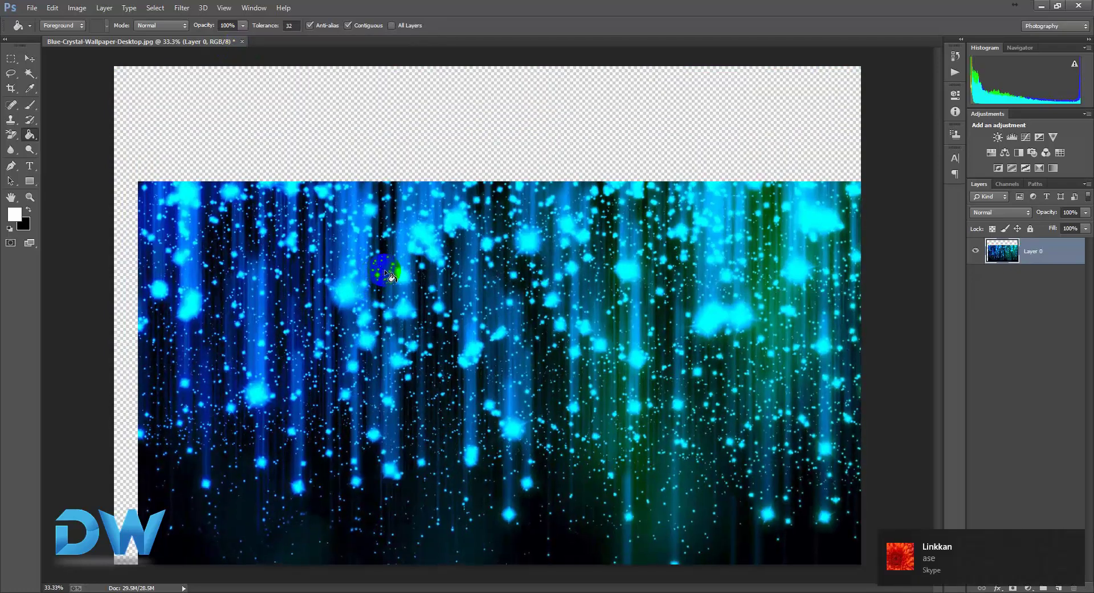
click(30, 58)
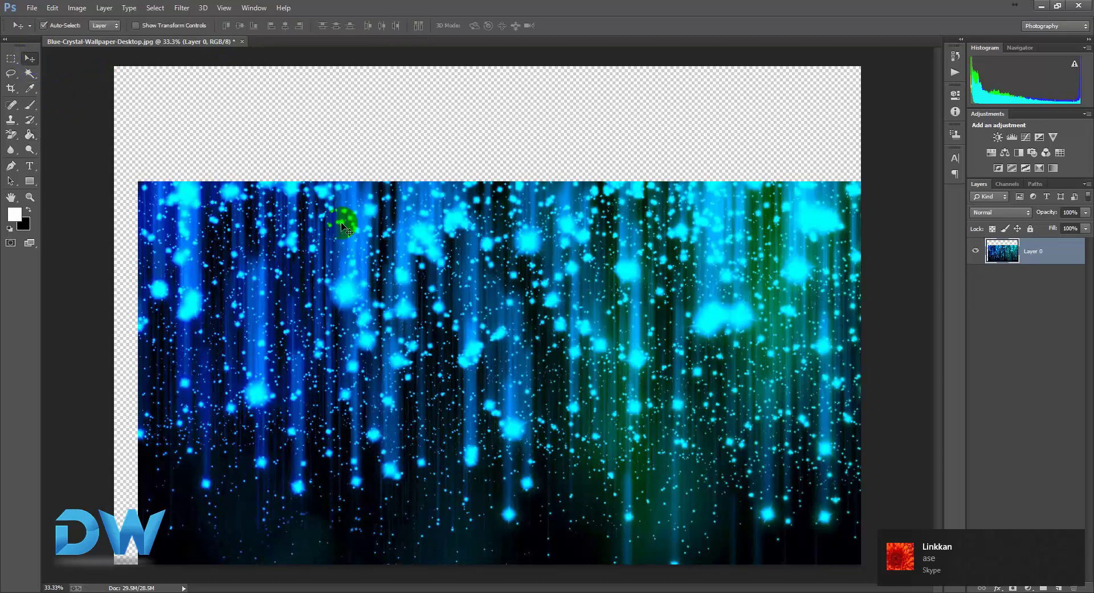
drag(477, 257, 454, 142)
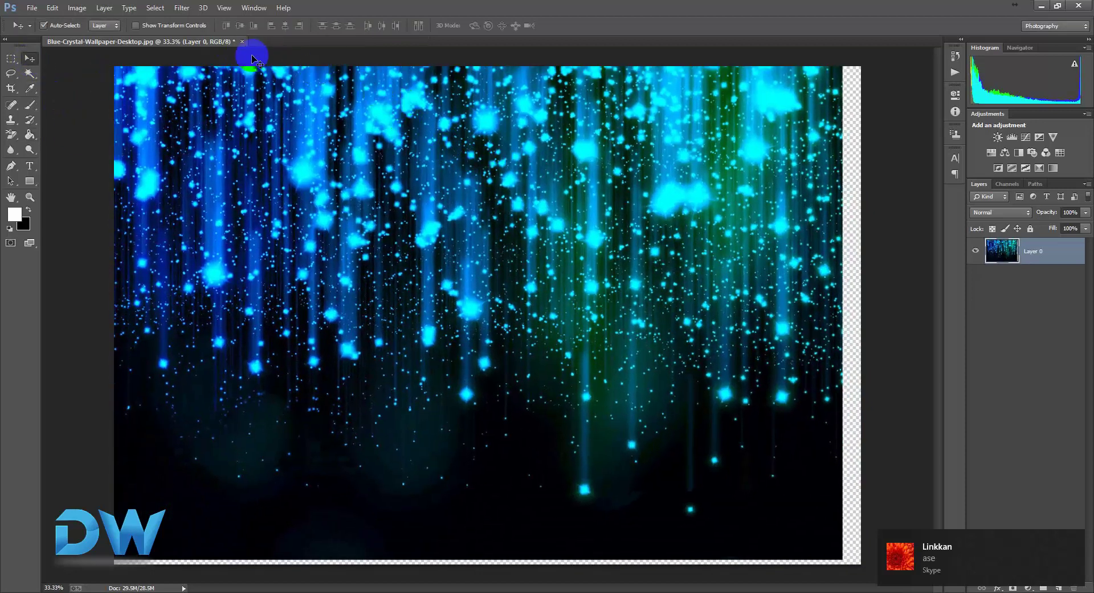
click(242, 43)
Dismiss the wallpaper save prompt and open layer masking.jpg as a tabbed document
click(567, 225)
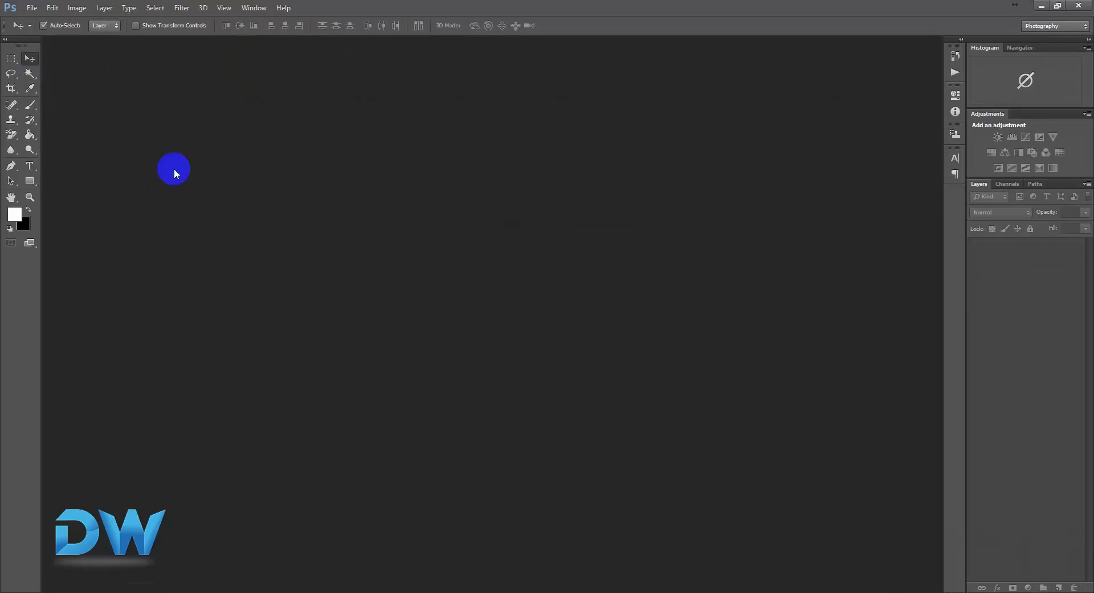
click(26, 8)
click(45, 32)
click(308, 127)
double_click(308, 127)
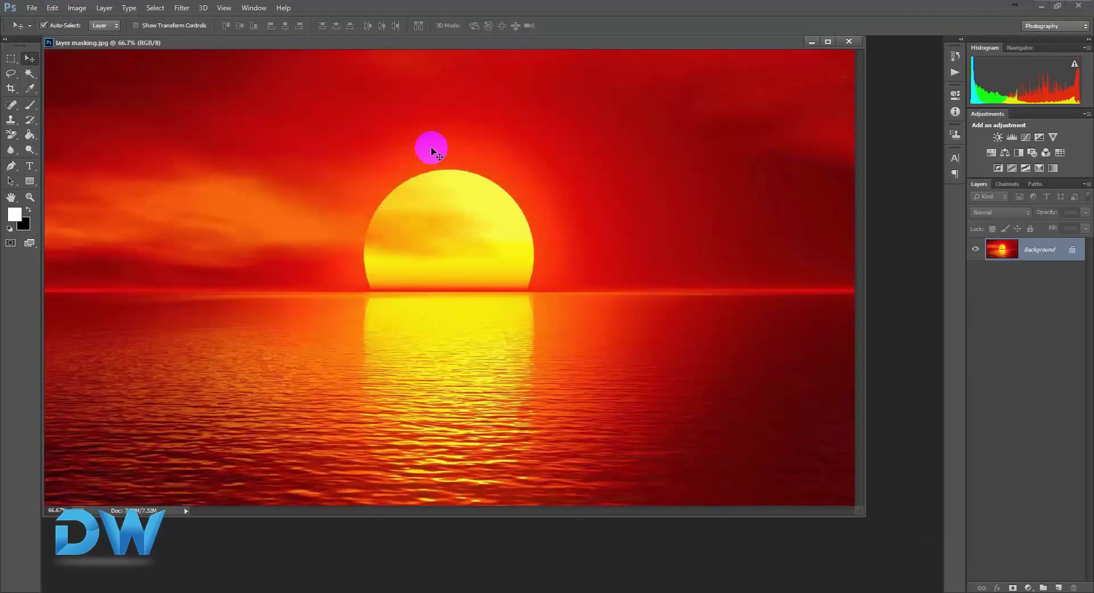
drag(454, 43, 469, 42)
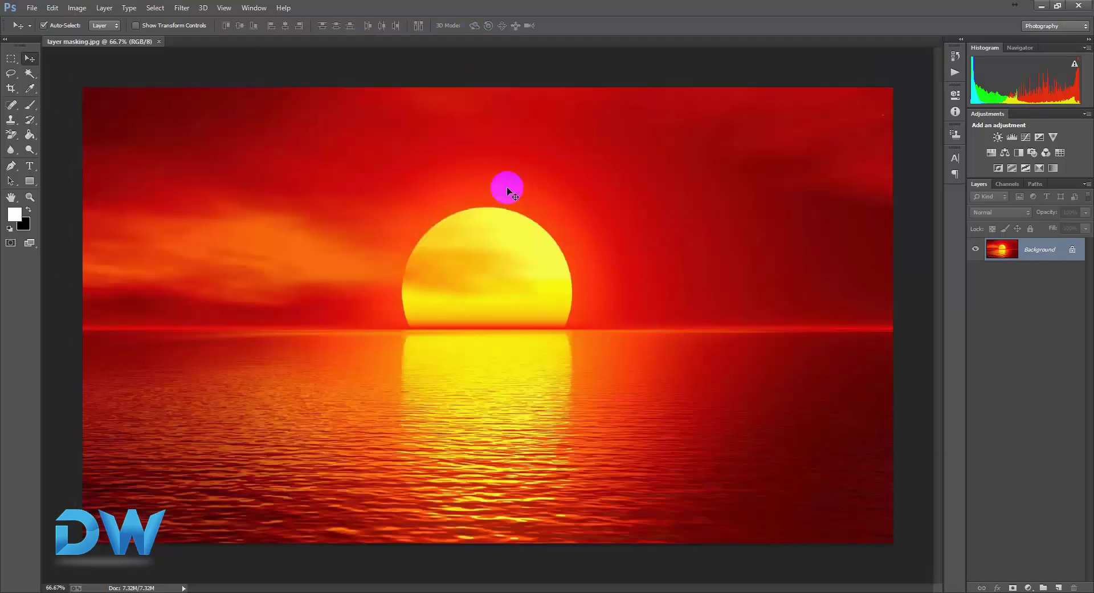
Convert the sunset photo's Background into an unlocked Layer 0
right_click(1043, 253)
click(1040, 261)
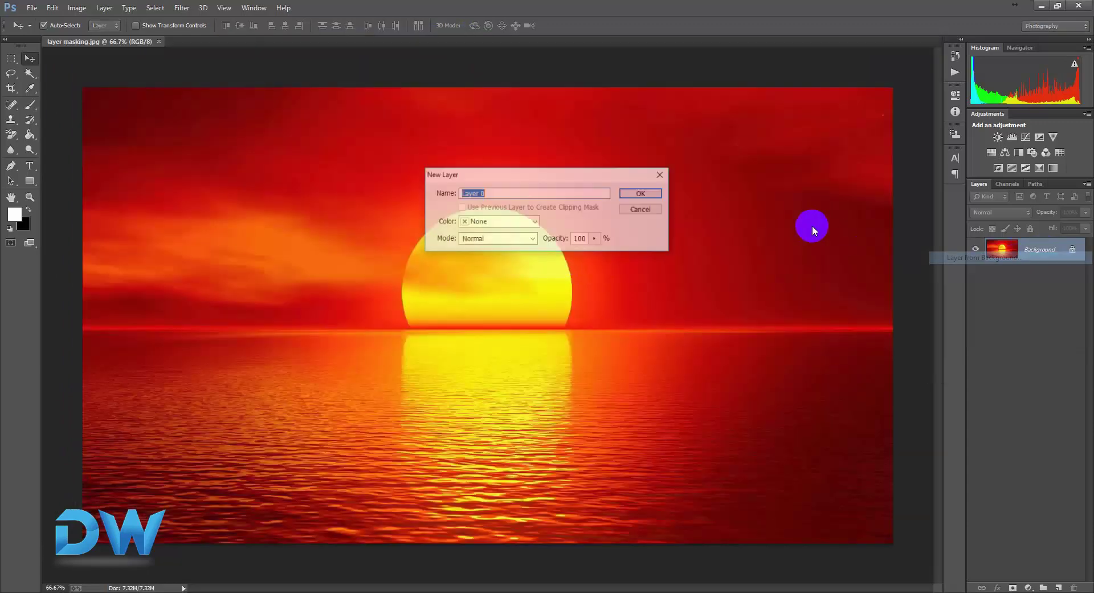
click(641, 184)
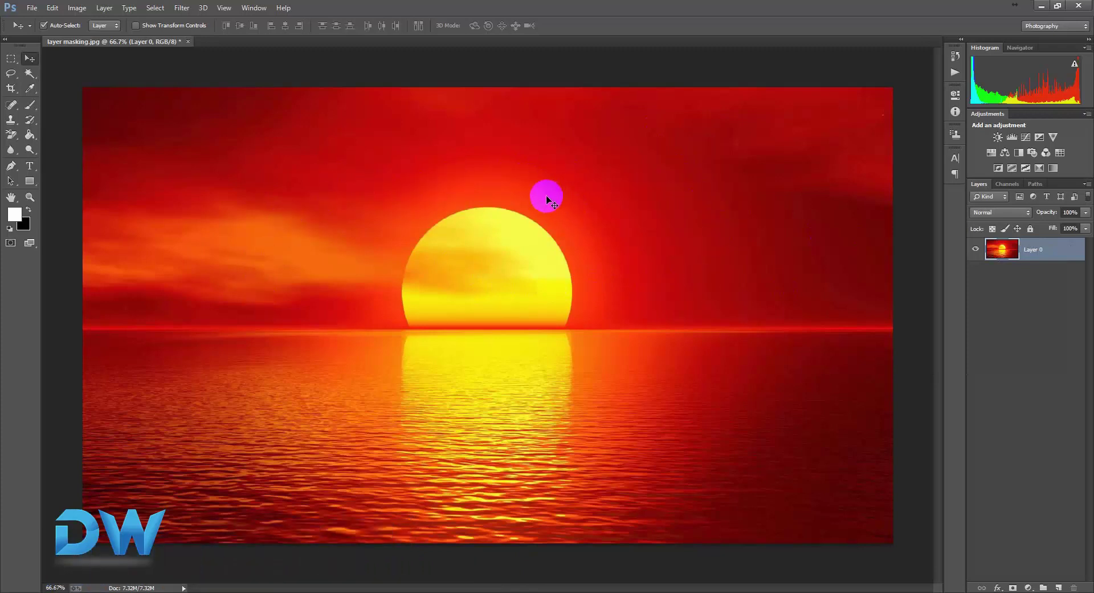
Switch to the Eraser tool and erase strokes through the upper-left sky
click(10, 135)
right_click(10, 137)
click(54, 128)
drag(282, 134, 208, 265)
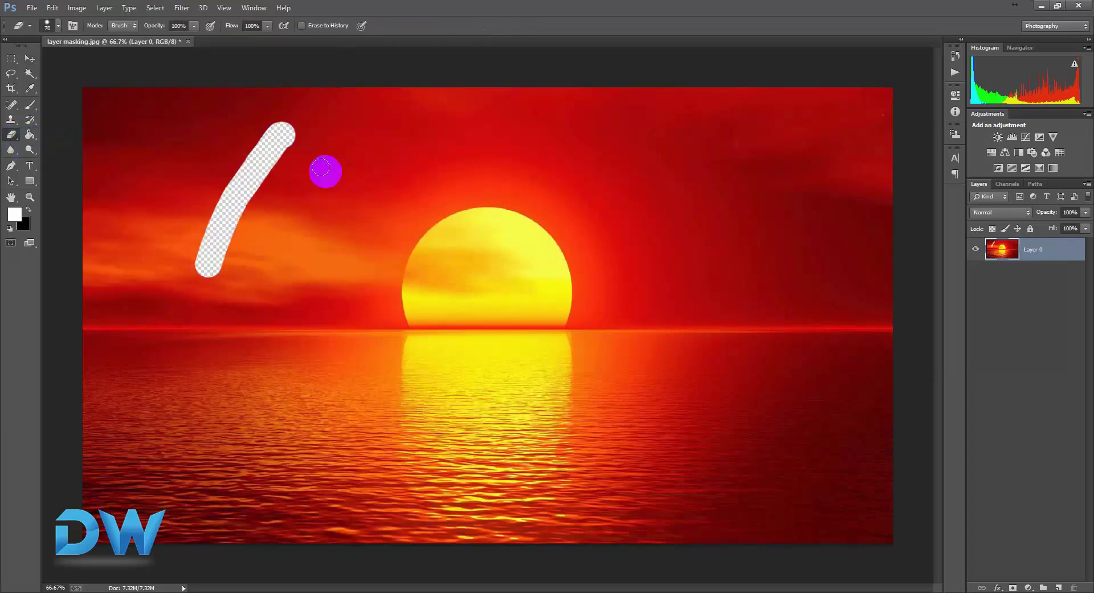
drag(332, 141, 258, 315)
drag(330, 171, 222, 292)
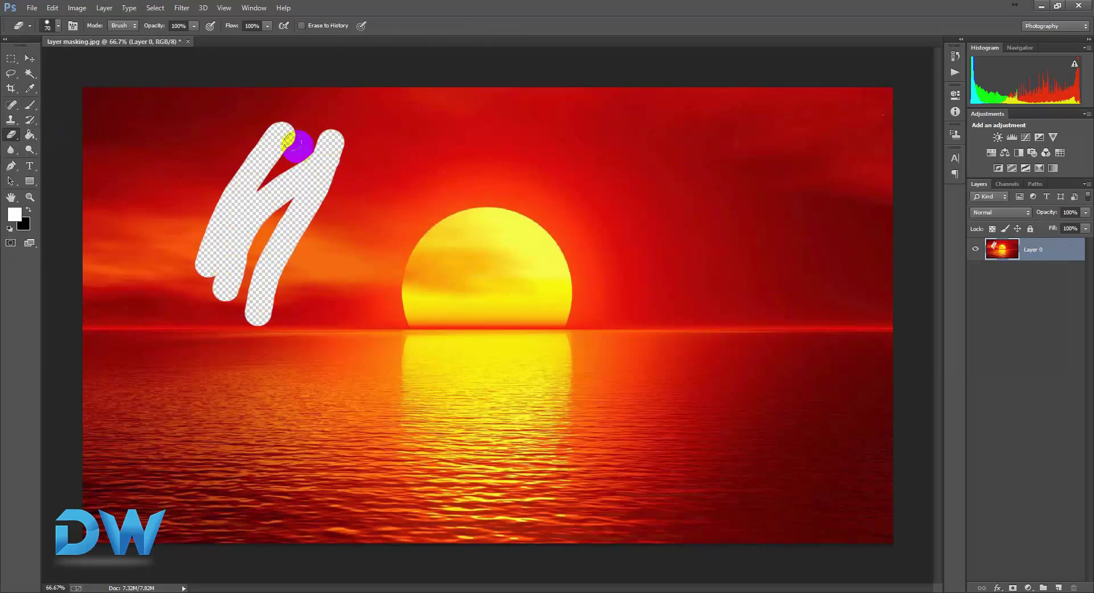
Erase bands across the top sky and right of the sun, then revert to the original in History
mouse_move(291, 141)
mouse_down()
mouse_move(621, 111)
mouse_move(781, 132)
mouse_move(459, 127)
mouse_move(621, 108)
mouse_up()
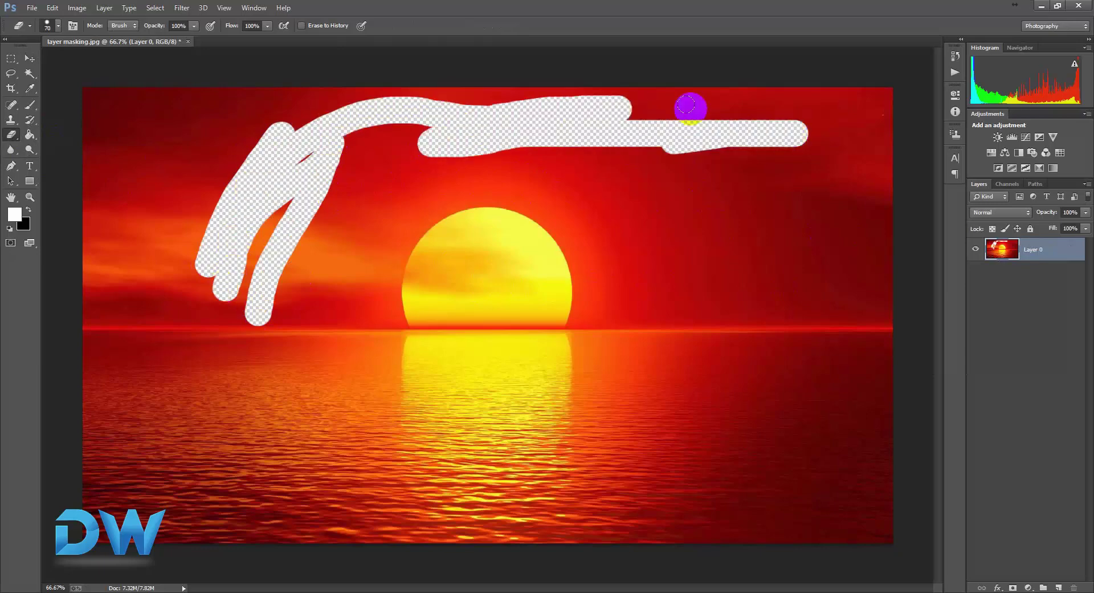
mouse_move(690, 109)
mouse_down()
mouse_move(885, 103)
mouse_move(457, 107)
mouse_move(188, 151)
mouse_move(292, 178)
mouse_move(451, 139)
mouse_up()
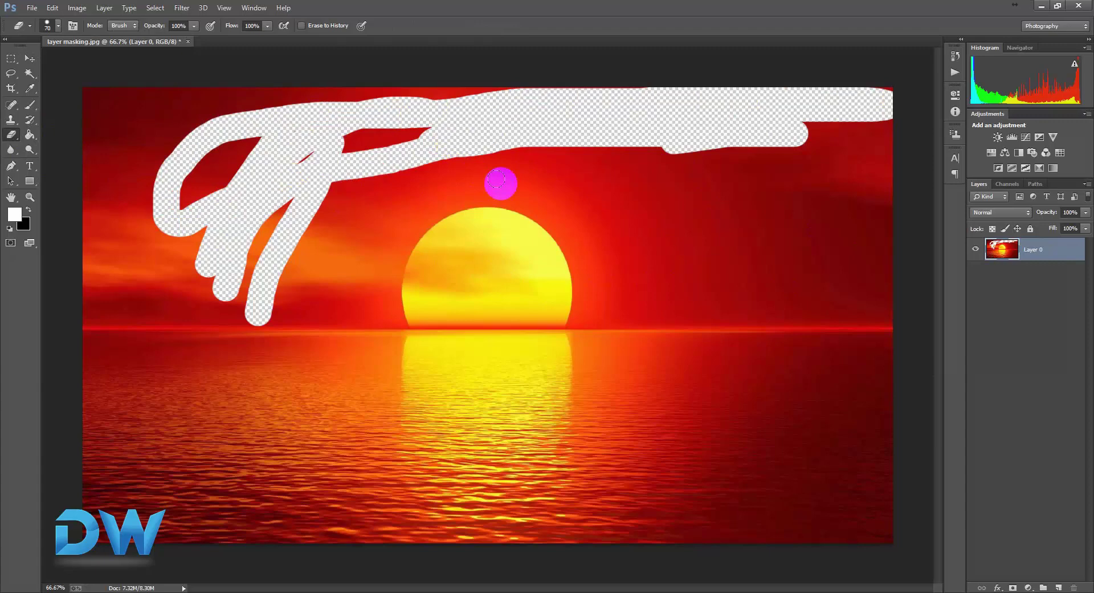
mouse_move(607, 147)
mouse_down()
mouse_move(655, 262)
mouse_move(739, 281)
mouse_move(659, 222)
mouse_move(613, 139)
mouse_move(679, 237)
mouse_move(683, 166)
mouse_move(699, 234)
mouse_move(640, 183)
mouse_move(736, 295)
mouse_move(687, 289)
mouse_up()
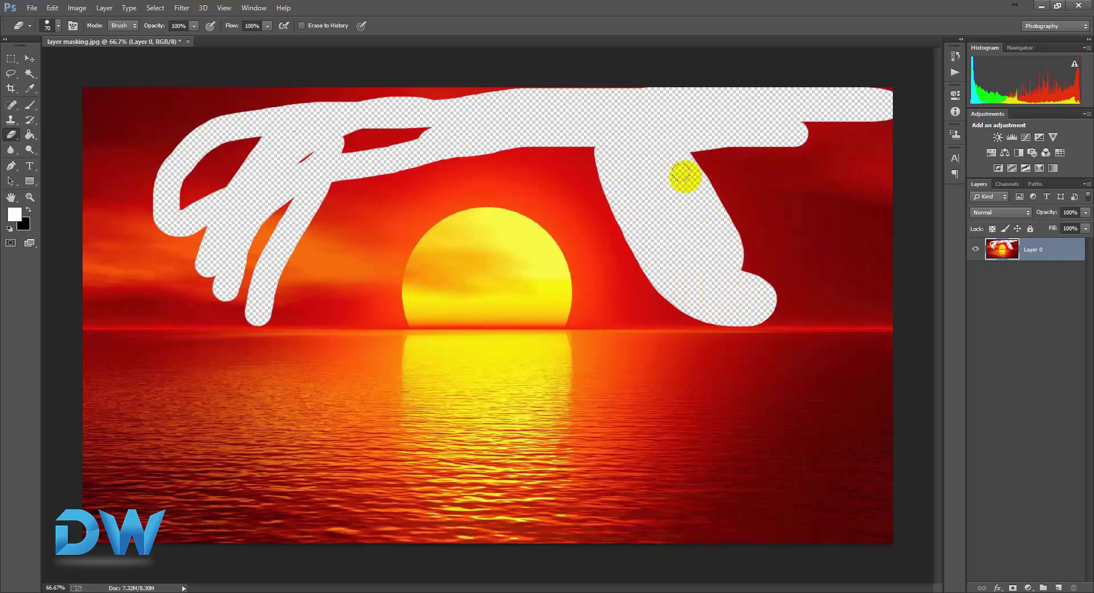
drag(682, 172, 750, 304)
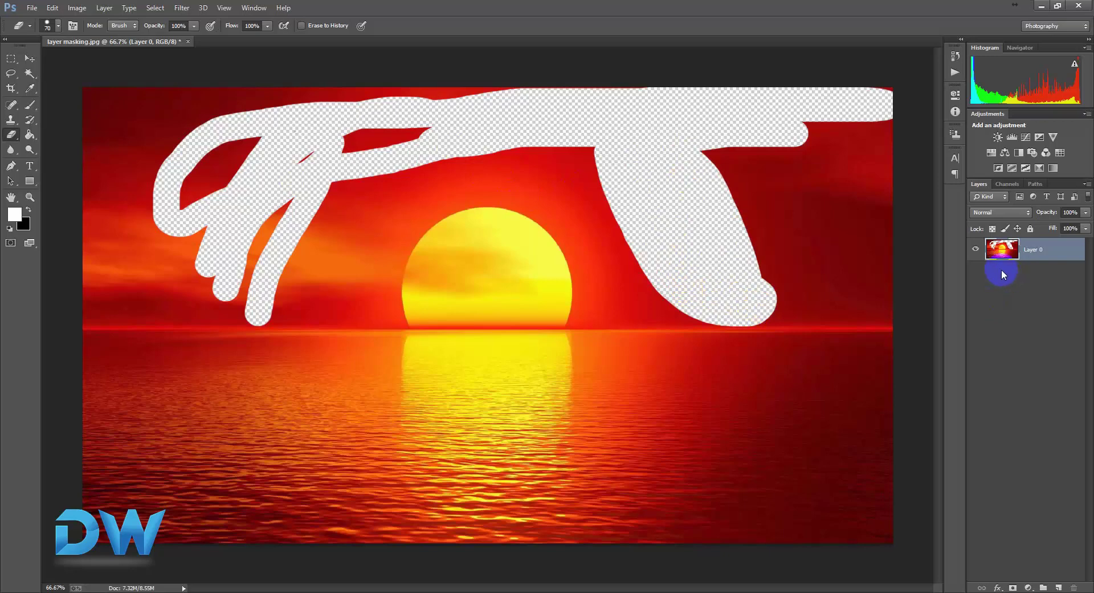
click(956, 59)
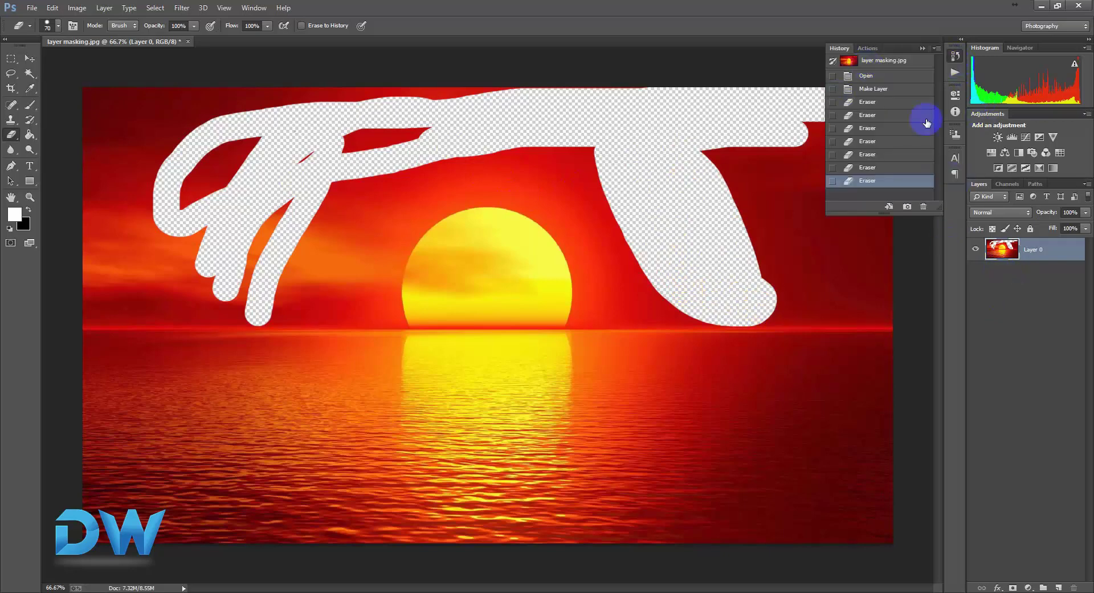
click(889, 62)
Convert the locked Background into a regular layer named Layer 0
right_click(1043, 249)
click(1020, 218)
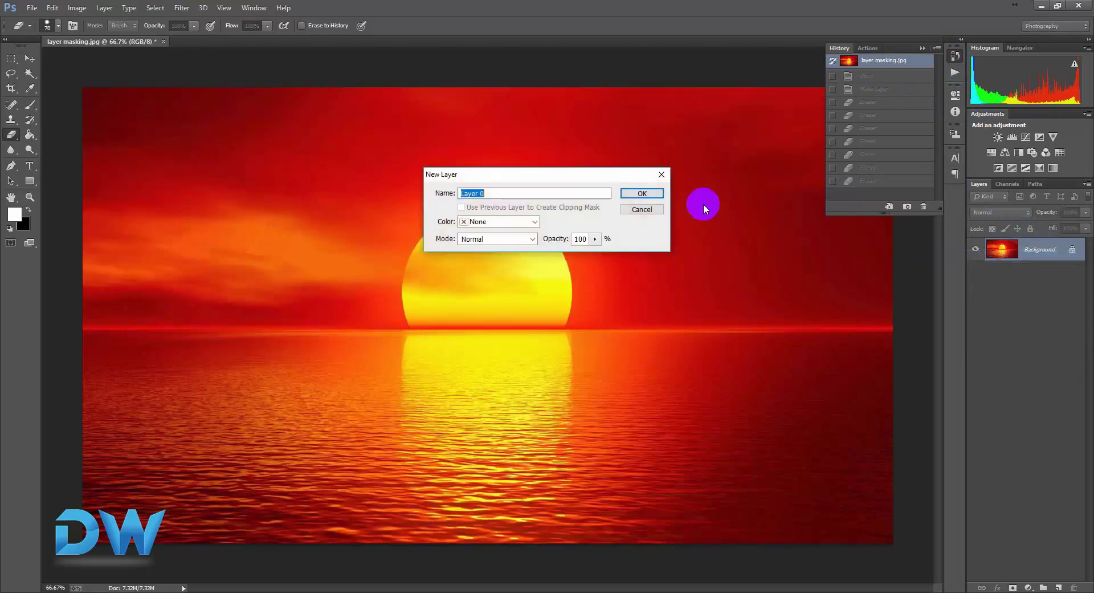
click(645, 190)
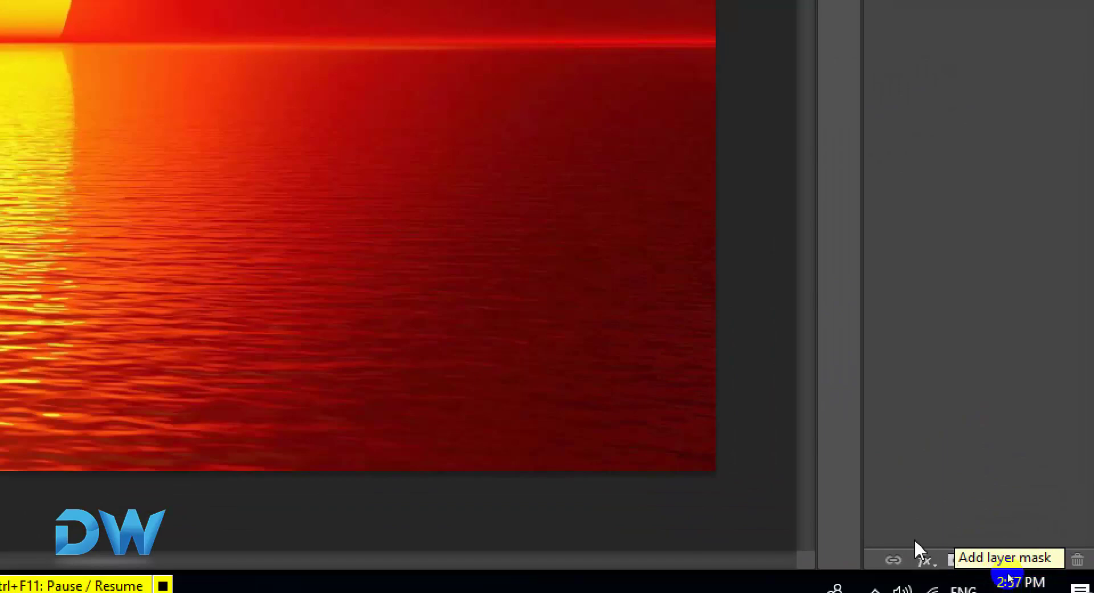
Add a white layer mask to Layer 0 and target the mask for painting
click(956, 564)
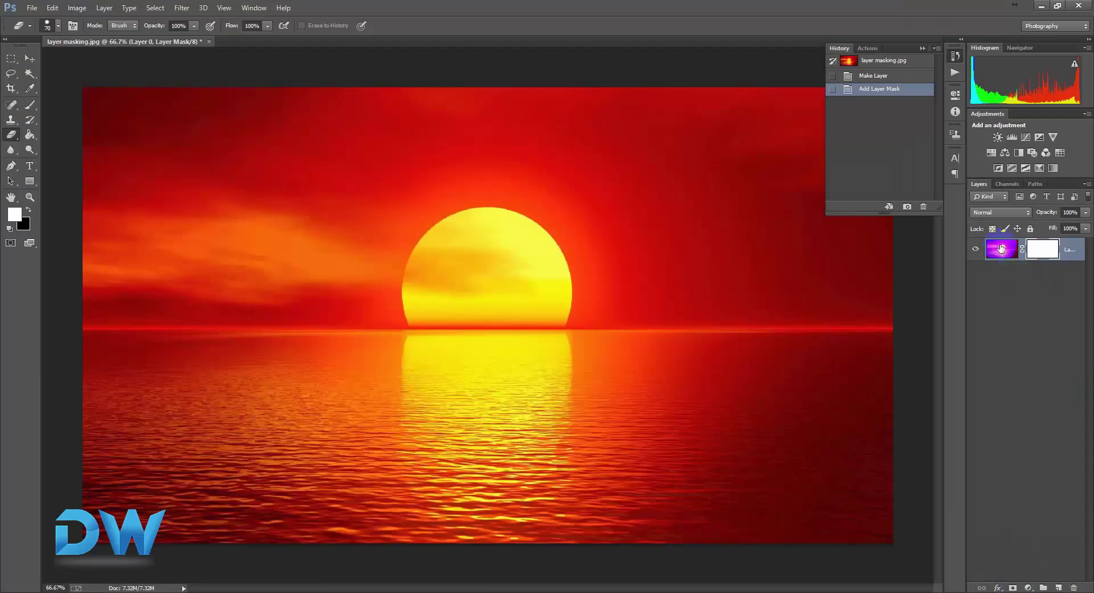
click(1039, 251)
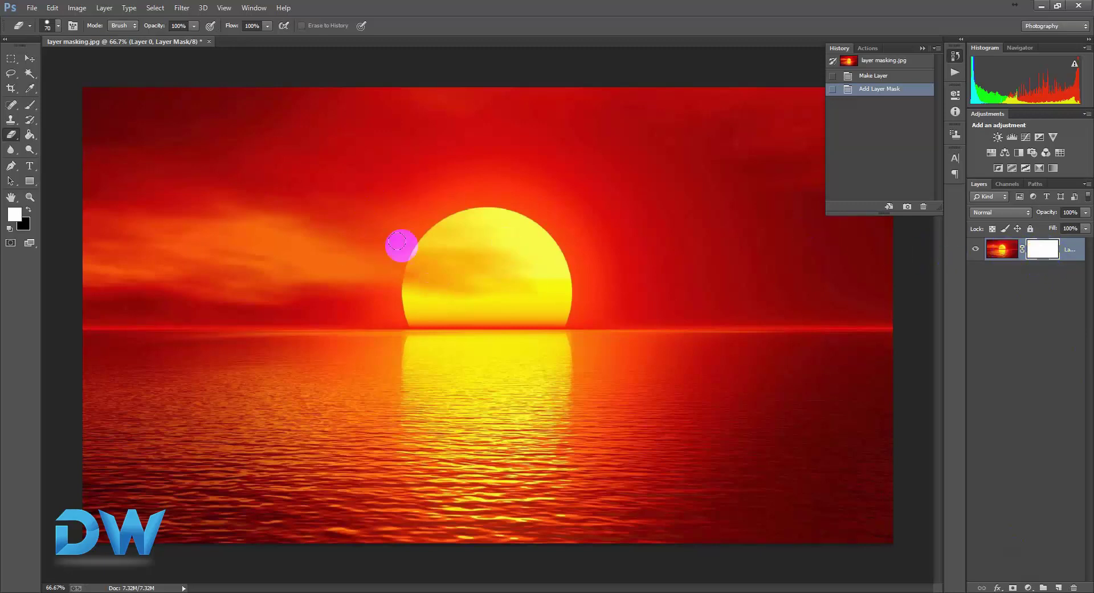
click(1050, 254)
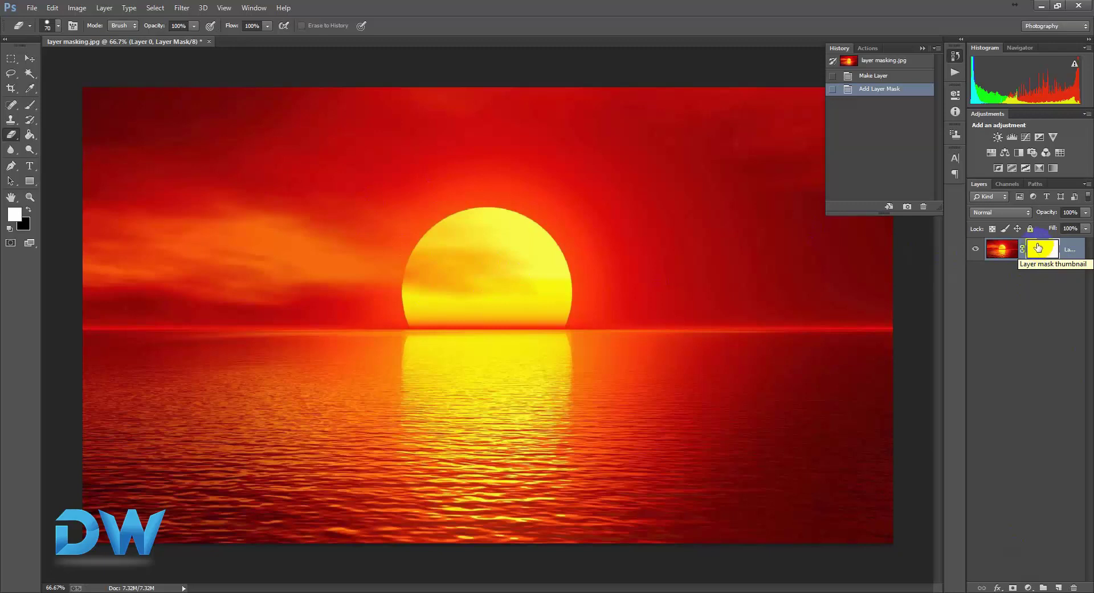
click(1037, 246)
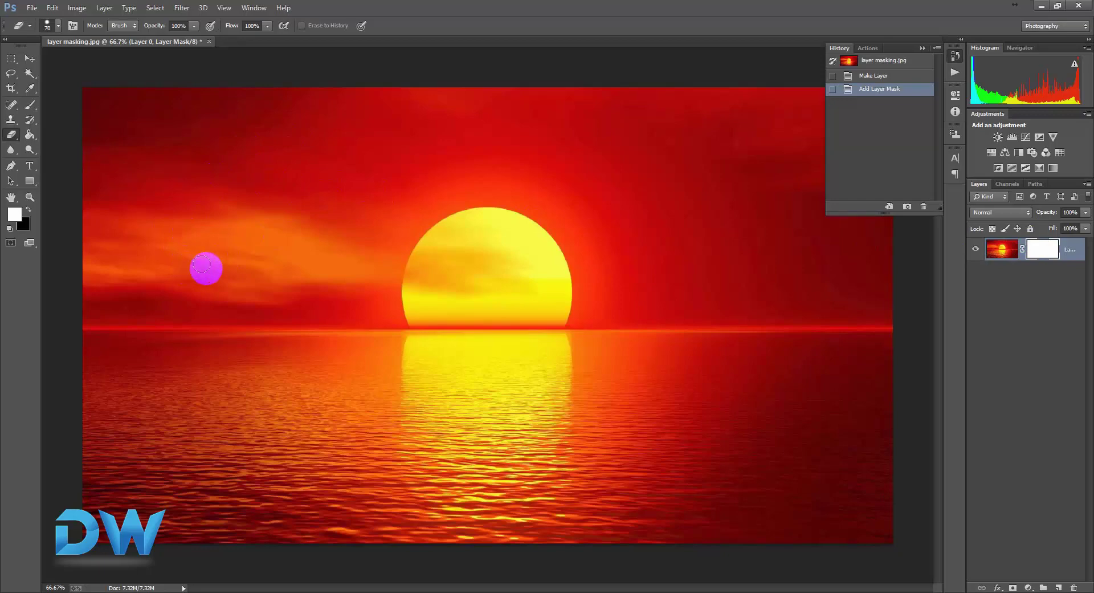
Switch to the Brush tool with black as the foreground colour
click(30, 105)
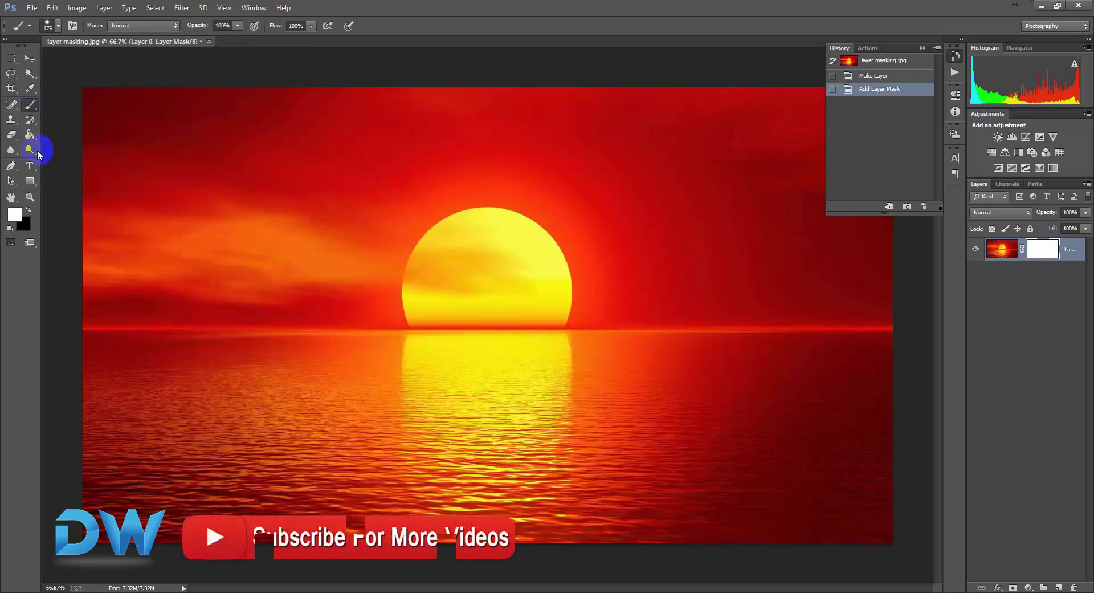
click(9, 215)
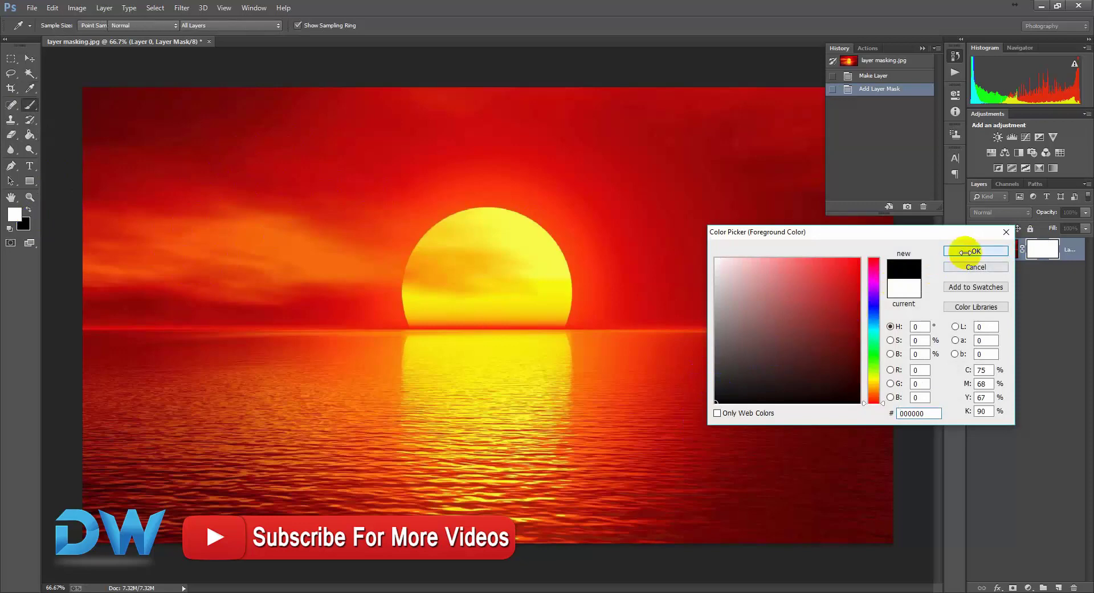
click(976, 251)
Paint black on the mask to hide the upper-left sky and the sky above and right of the sun
click(346, 130)
mouse_move(275, 187)
mouse_down()
mouse_move(195, 276)
mouse_move(142, 274)
mouse_move(180, 211)
mouse_move(298, 110)
mouse_move(195, 147)
mouse_move(151, 181)
mouse_move(112, 240)
mouse_move(106, 294)
mouse_move(108, 134)
mouse_move(166, 102)
mouse_move(174, 138)
mouse_move(105, 103)
mouse_move(291, 100)
mouse_move(449, 78)
mouse_move(849, 97)
mouse_move(854, 268)
mouse_move(801, 174)
mouse_move(619, 139)
mouse_move(384, 166)
mouse_move(247, 285)
mouse_move(66, 318)
mouse_up()
mouse_move(325, 209)
mouse_down()
mouse_move(525, 159)
mouse_move(610, 240)
mouse_move(776, 281)
mouse_move(658, 224)
mouse_move(703, 251)
mouse_move(770, 253)
mouse_up()
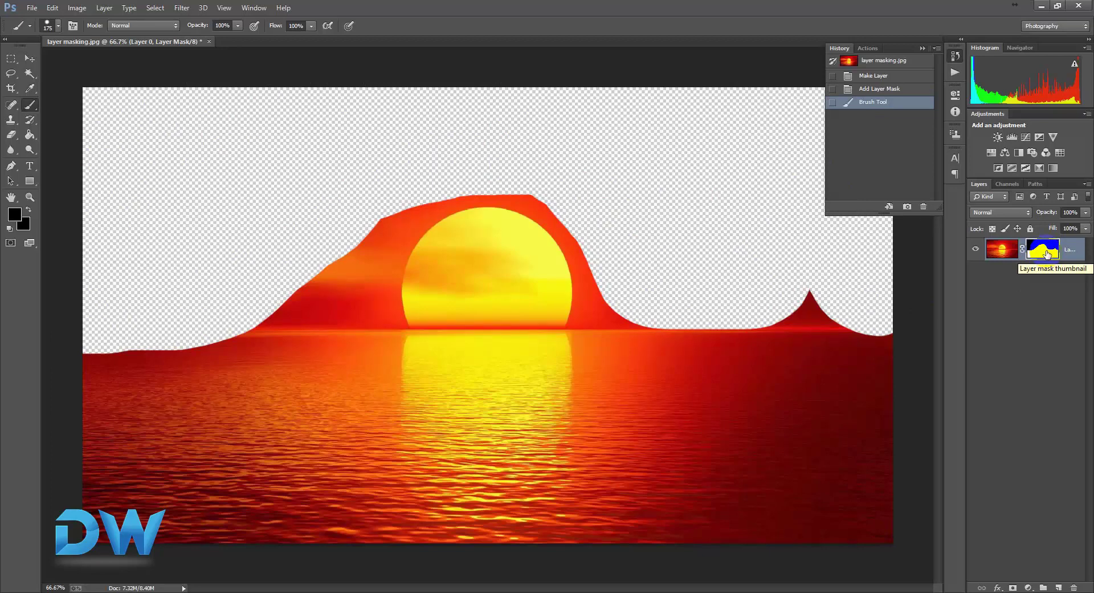
click(1047, 254)
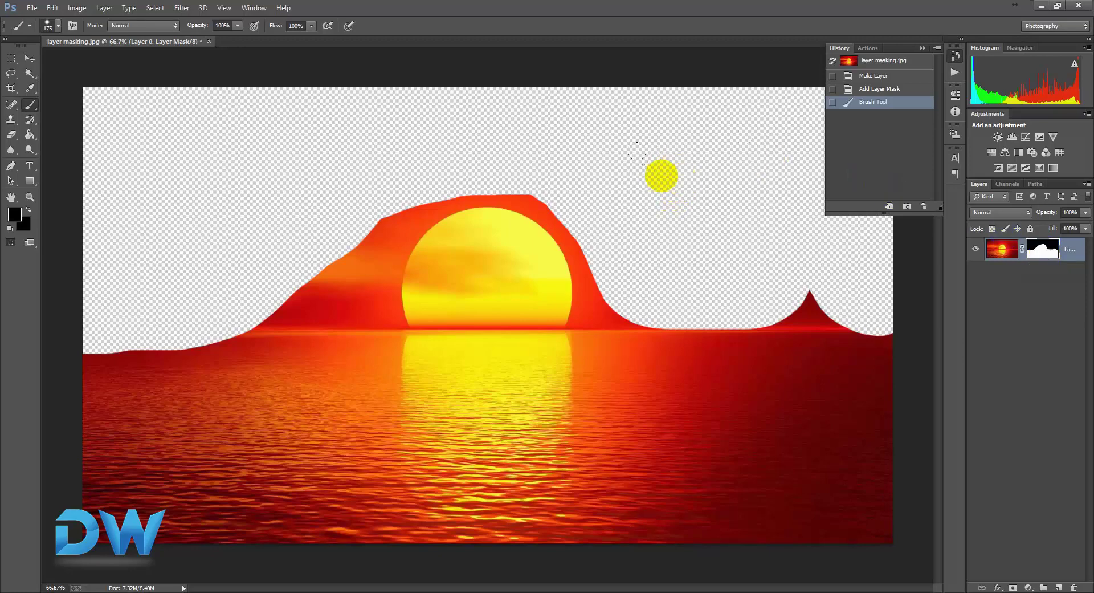
click(30, 197)
Set the foreground colour to pure white
click(15, 214)
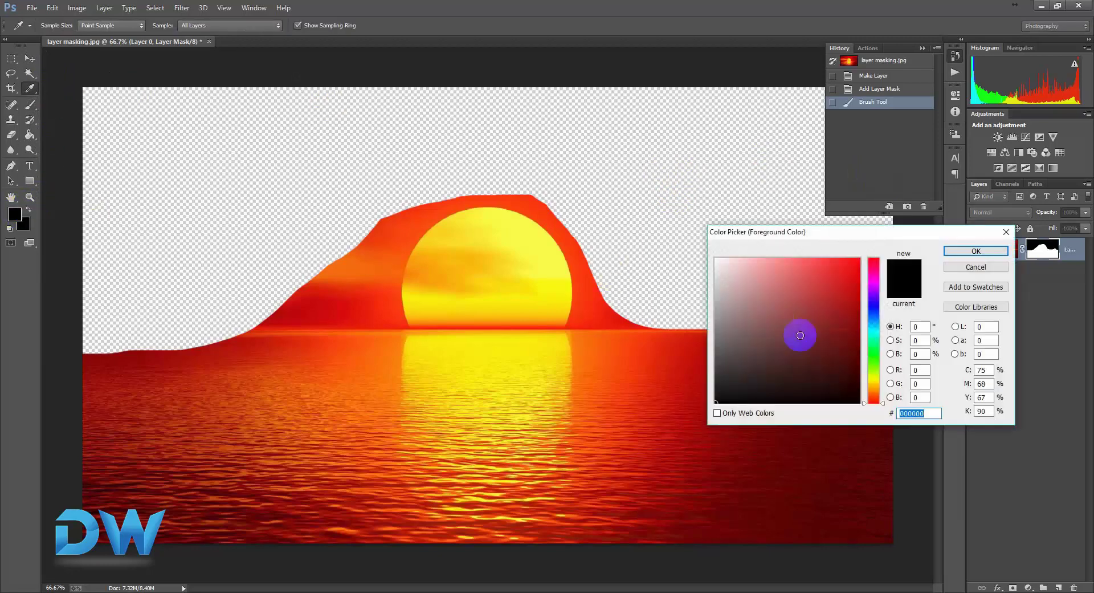
click(716, 260)
click(975, 250)
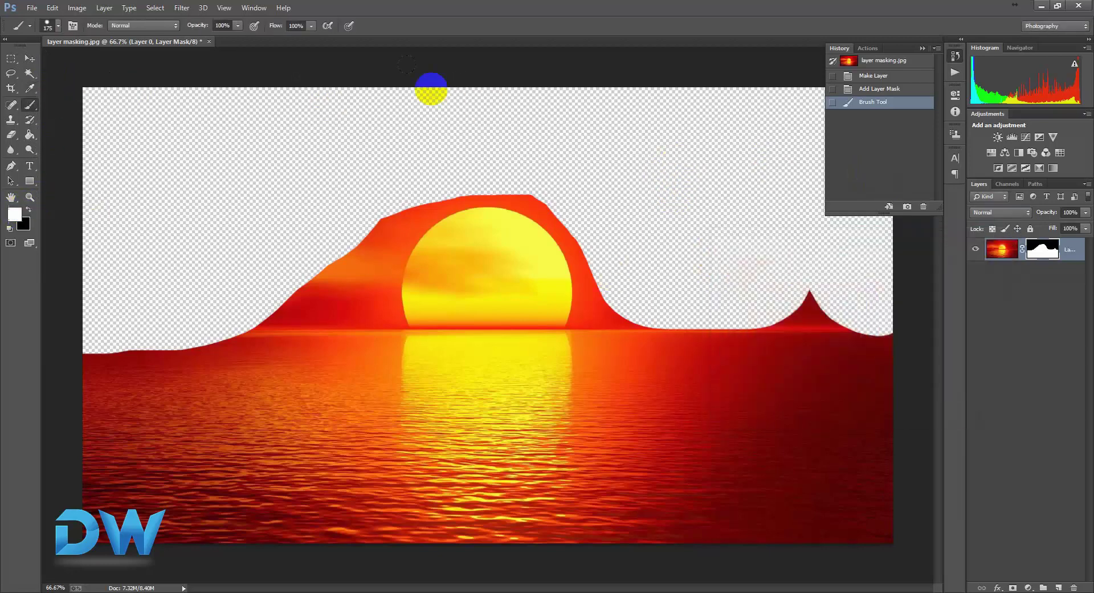
Paint white on the mask across the top and left sky to restore the hidden areas
mouse_move(433, 92)
mouse_down()
mouse_move(230, 161)
mouse_move(319, 106)
mouse_up()
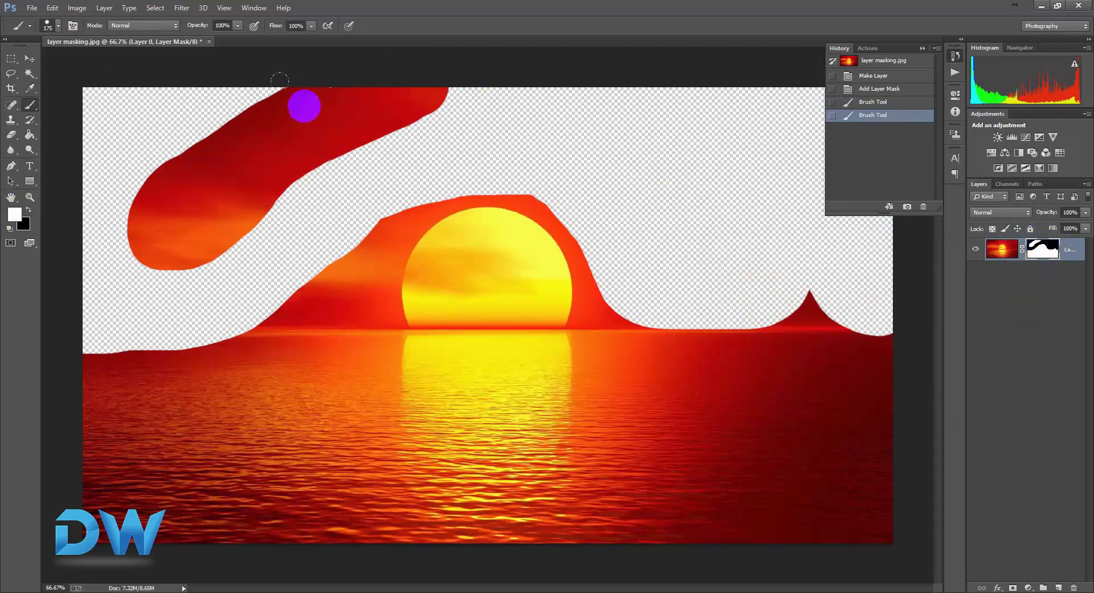
mouse_move(303, 105)
mouse_down()
mouse_move(157, 150)
mouse_move(74, 215)
mouse_move(220, 93)
mouse_move(188, 100)
mouse_move(126, 179)
mouse_up()
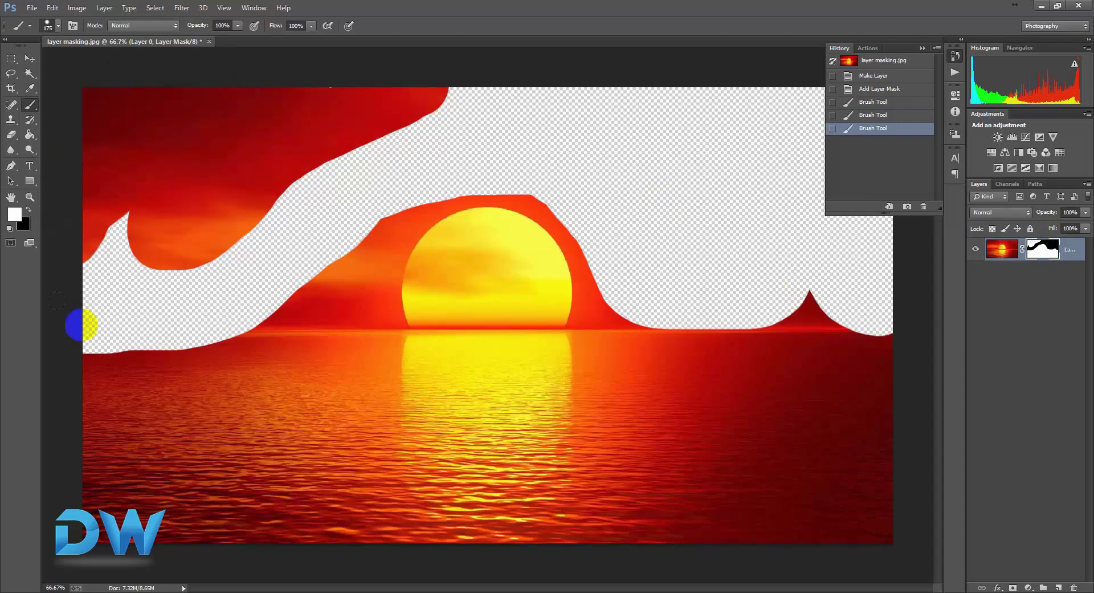
mouse_move(83, 320)
mouse_down()
mouse_move(252, 251)
mouse_move(167, 251)
mouse_move(294, 213)
mouse_move(481, 105)
mouse_move(675, 85)
mouse_move(782, 115)
mouse_move(748, 223)
mouse_move(736, 330)
mouse_move(854, 290)
mouse_move(559, 237)
mouse_move(306, 147)
mouse_move(720, 249)
mouse_move(554, 274)
mouse_move(530, 248)
mouse_up()
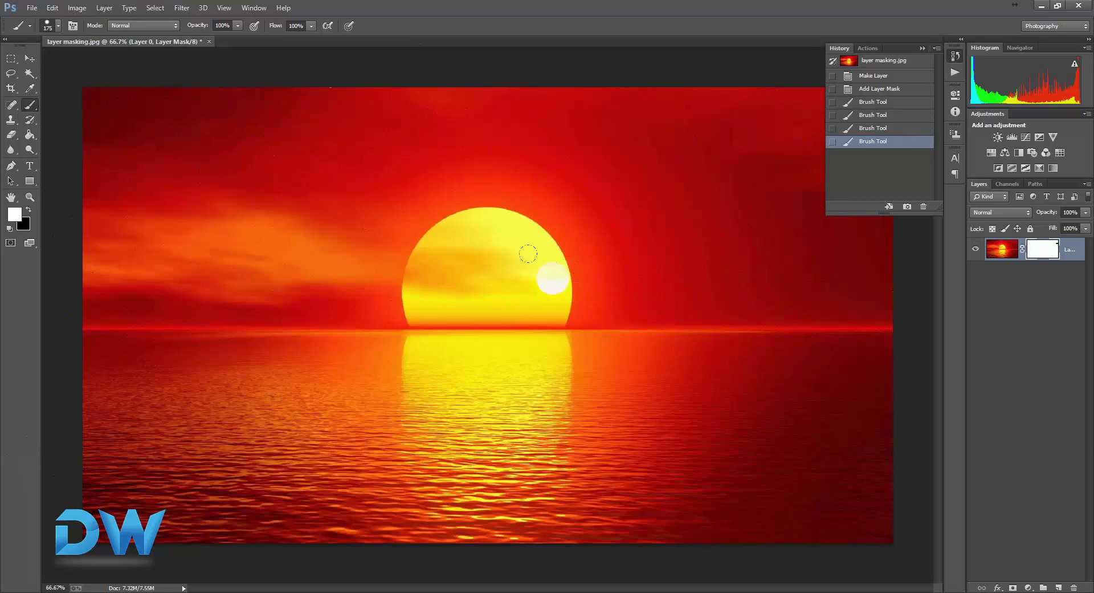
click(740, 117)
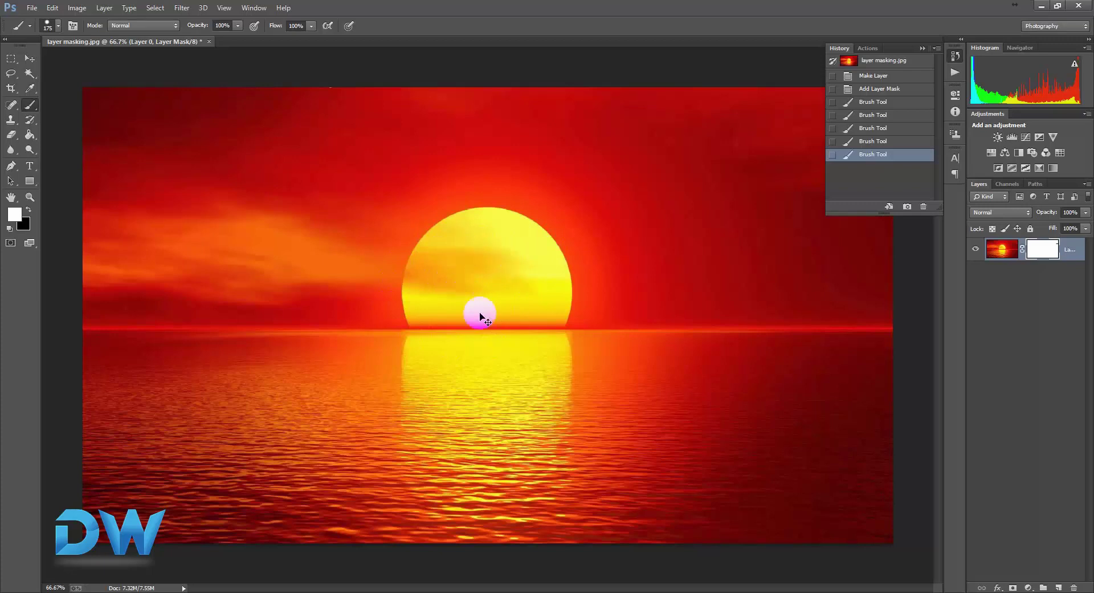
drag(521, 284, 470, 273)
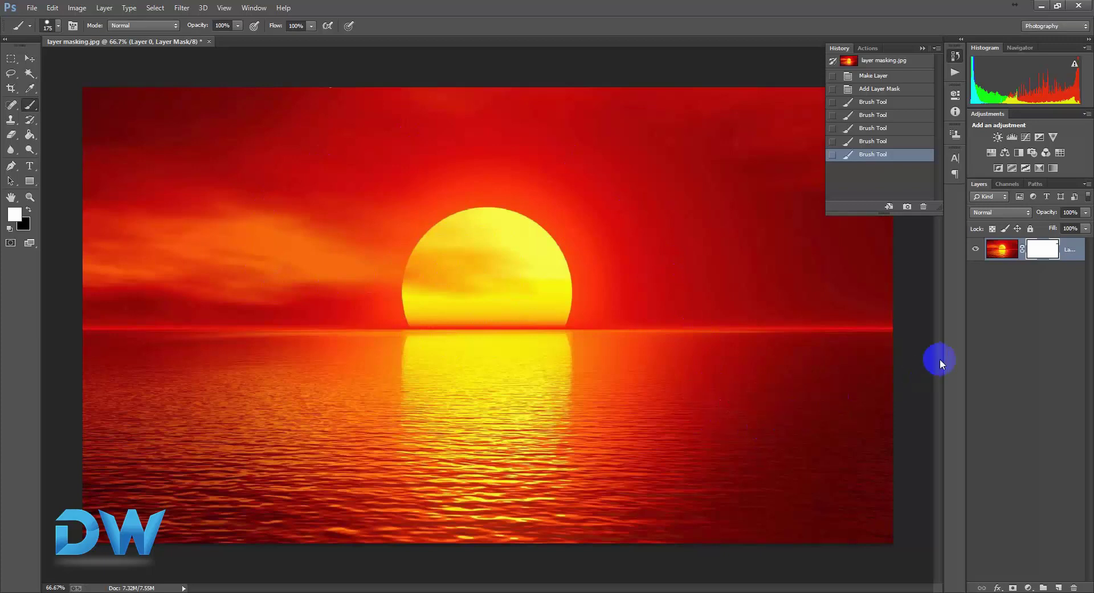
Revert to the original image in History and convert the Background to Layer 0
click(956, 57)
click(883, 60)
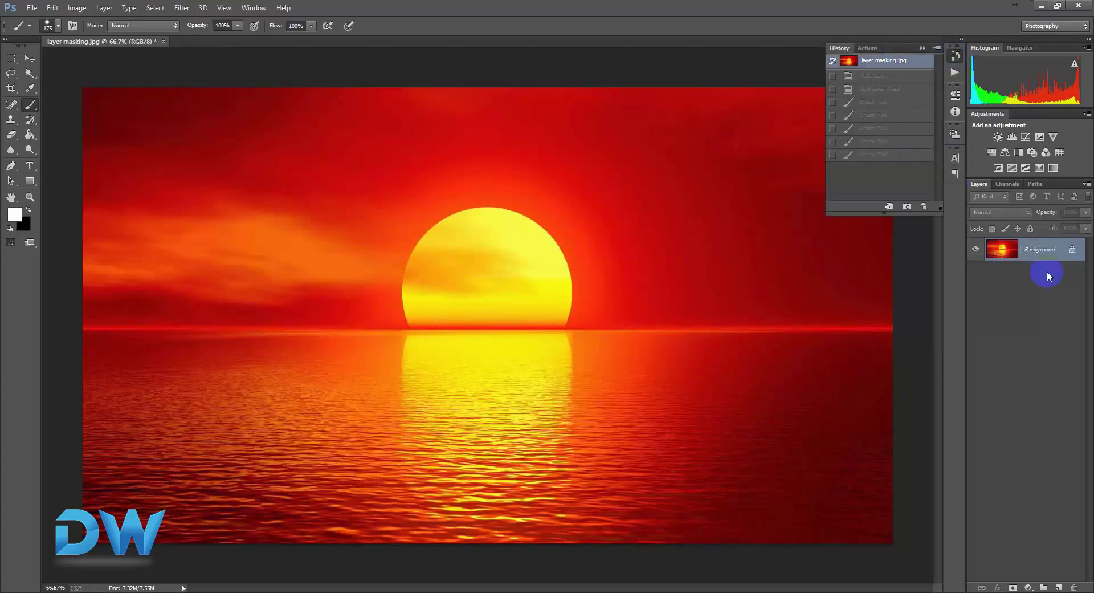
right_click(1036, 256)
click(1026, 260)
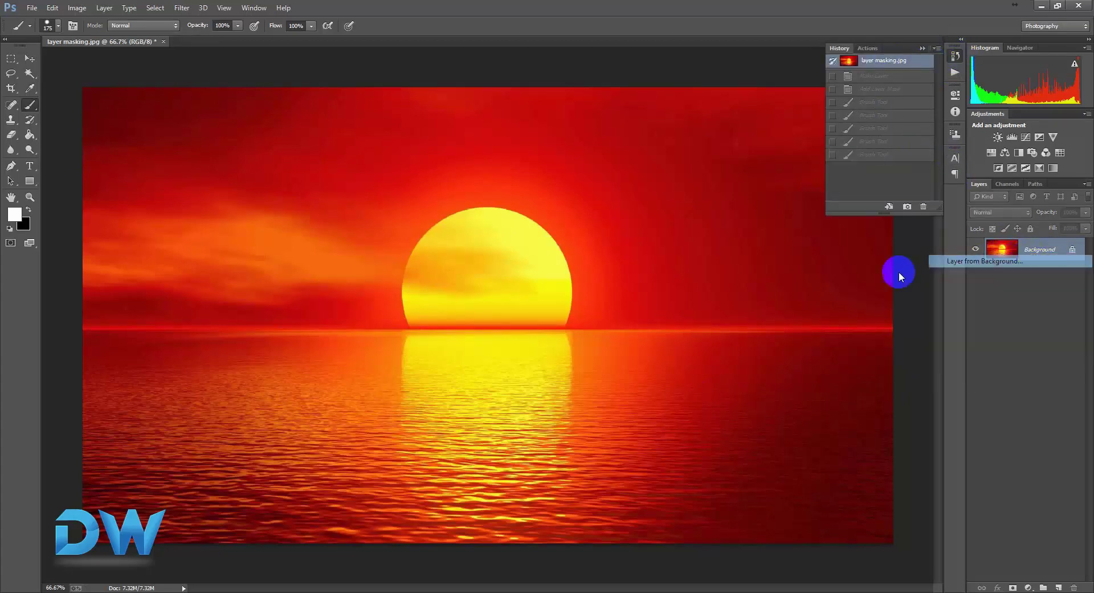
key(Return)
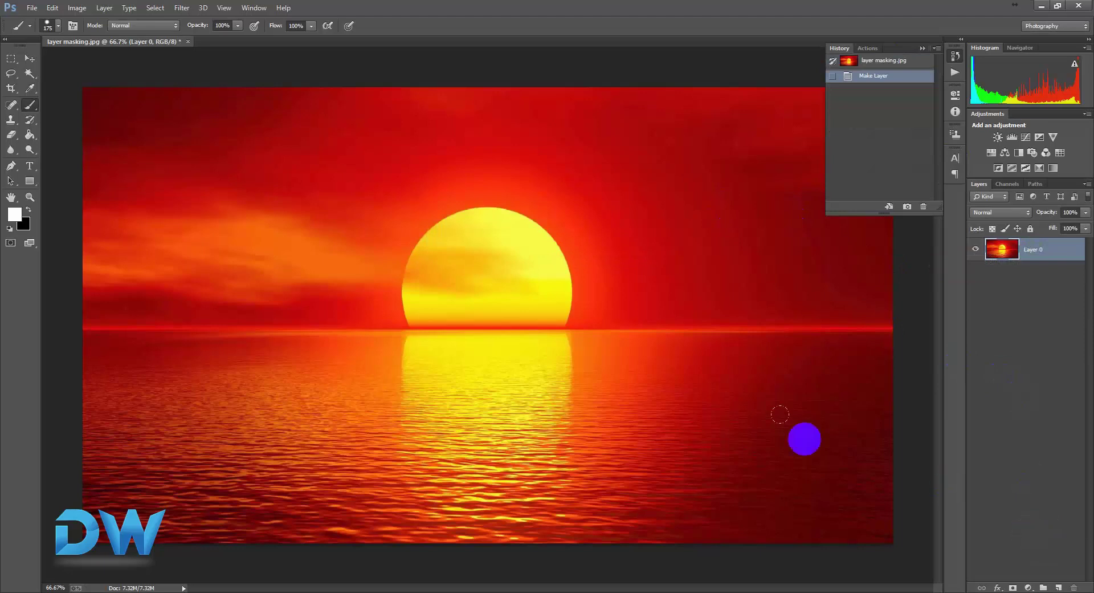
Duplicate Layer 0 as Layer 0 copy, after undoing an accidental empty layer
click(1060, 587)
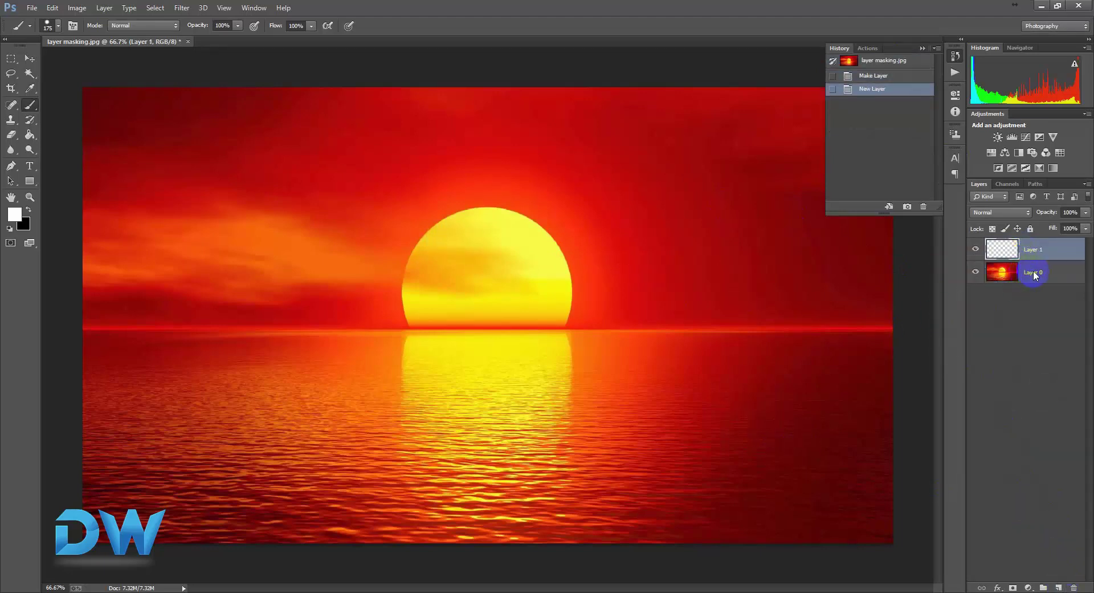
key(ctrl+z)
right_click(1041, 254)
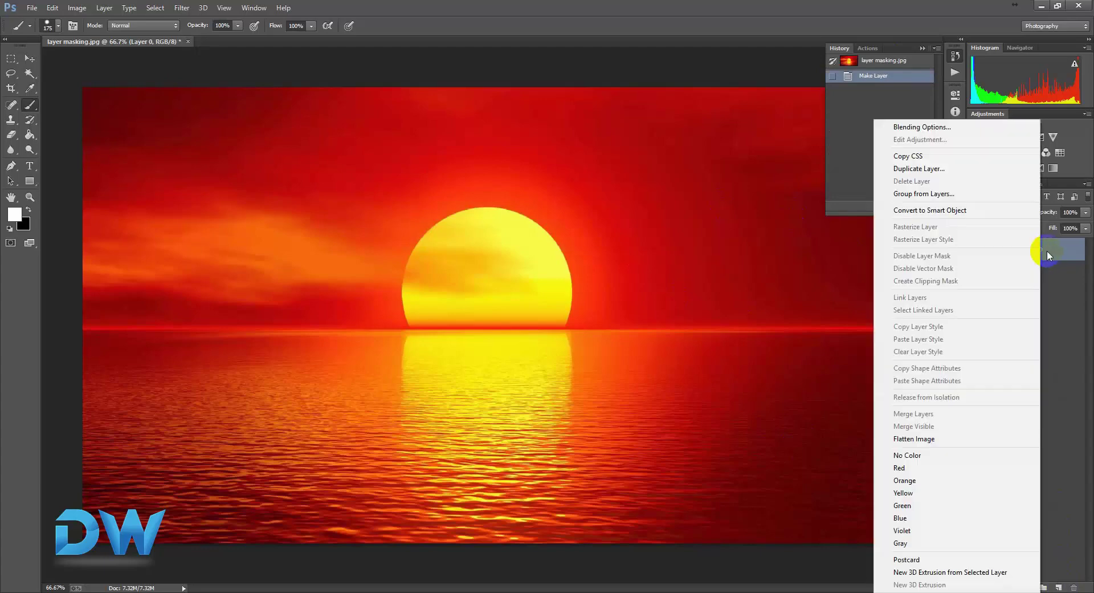
click(917, 168)
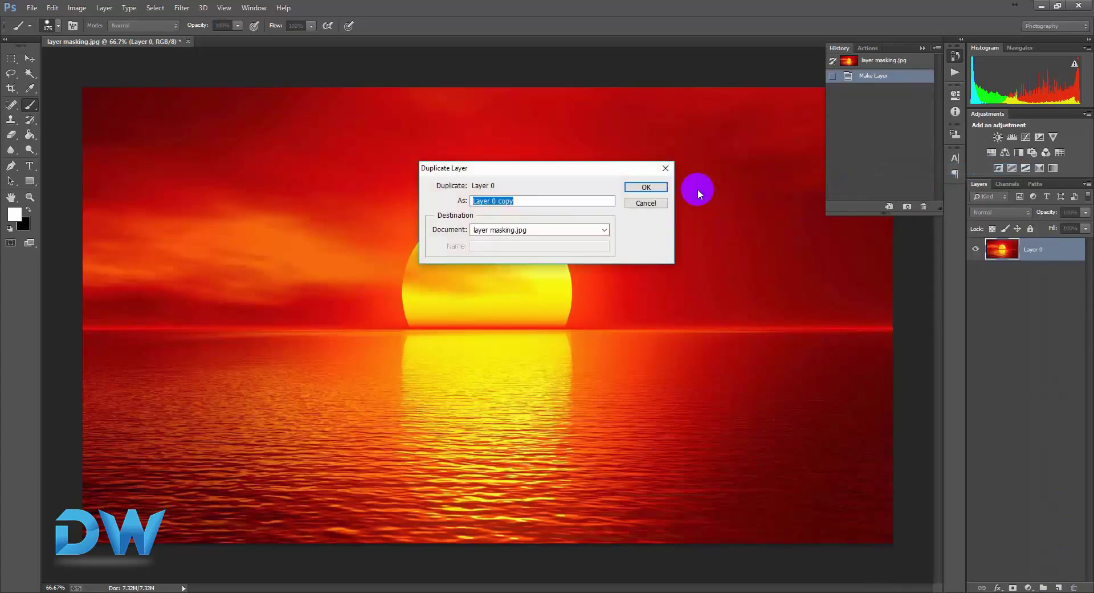
click(644, 187)
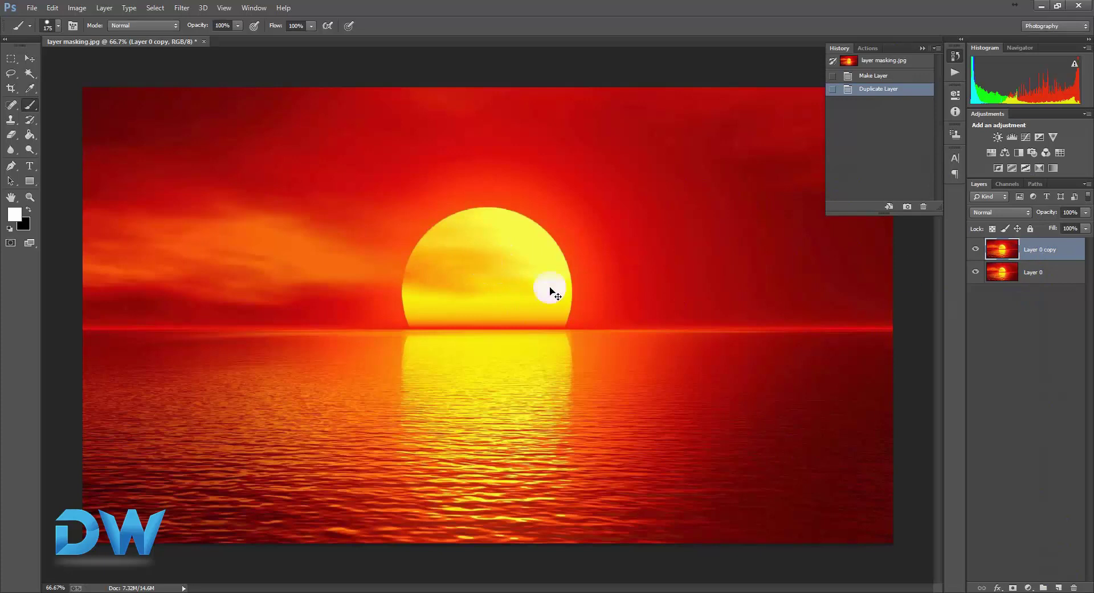
Select Layer 0 and hide Layer 0 copy
click(1050, 278)
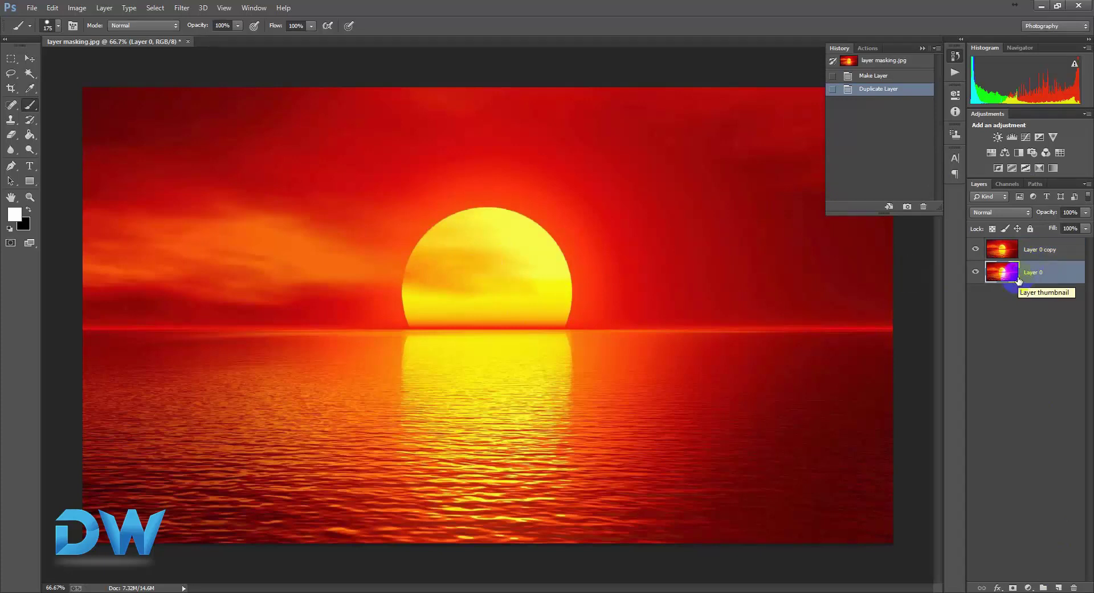
click(1026, 249)
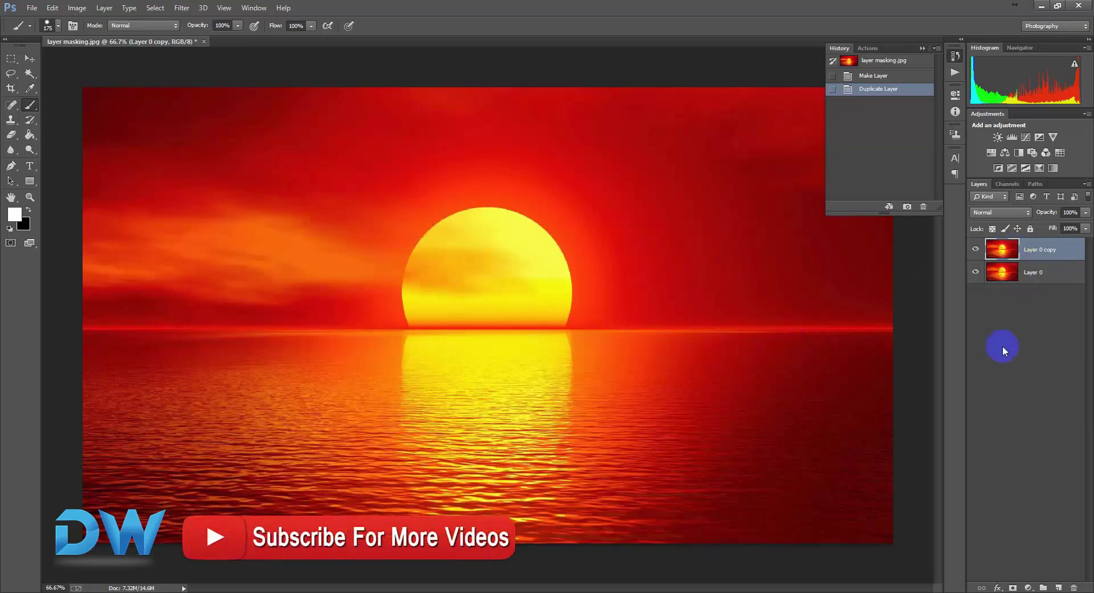
click(1032, 279)
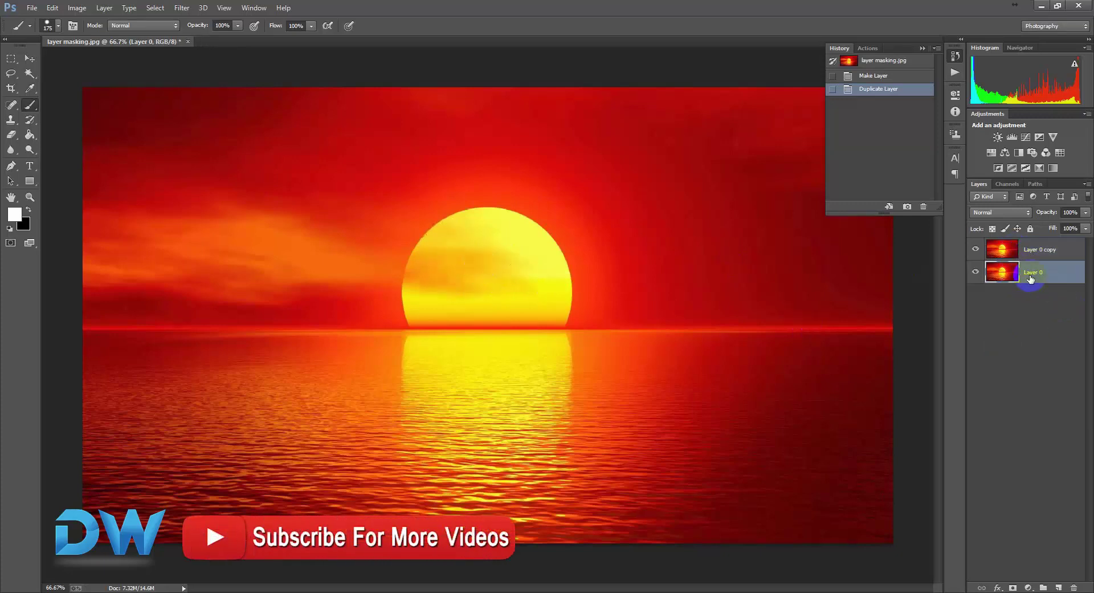
click(1011, 273)
click(976, 249)
Try and undo Desaturate, then apply the Black & White adjustment to Layer 0
click(976, 250)
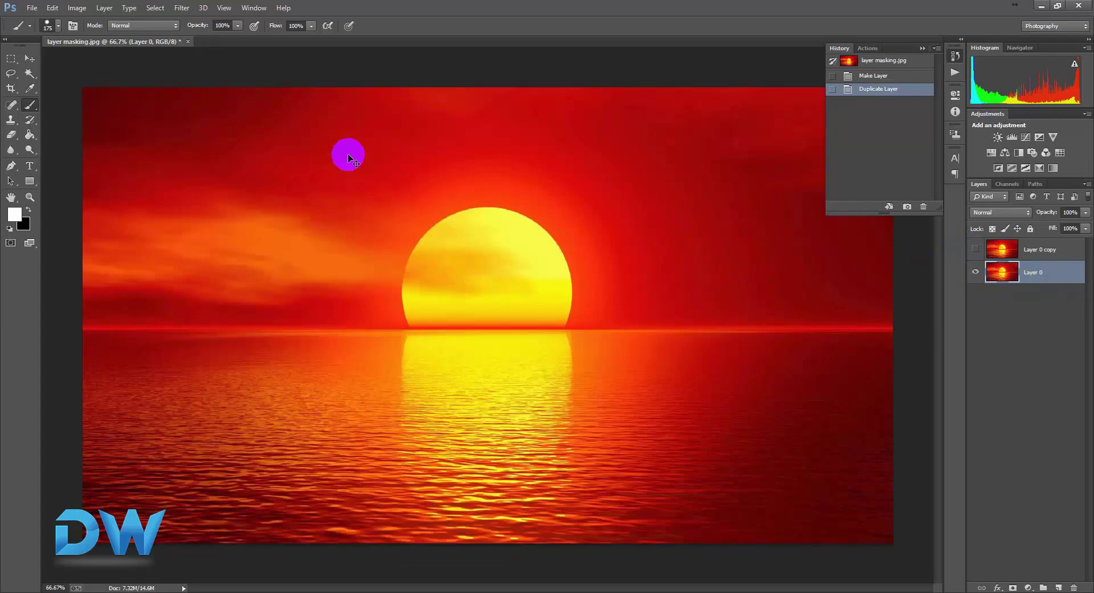
key(shift+ctrl+u)
key(ctrl+z)
click(80, 10)
mouse_move(94, 37)
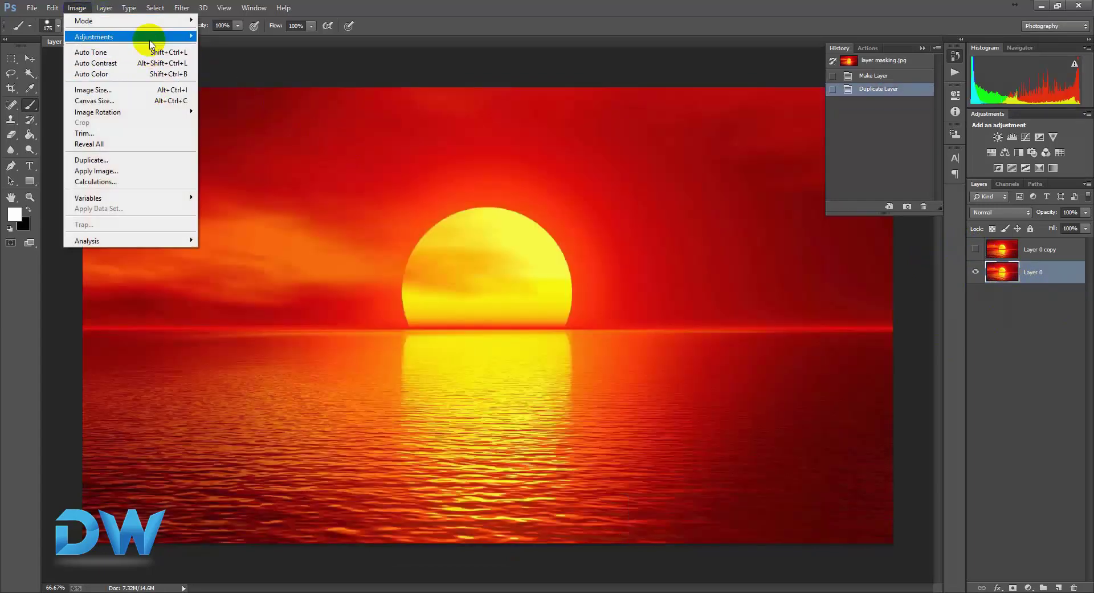
click(309, 120)
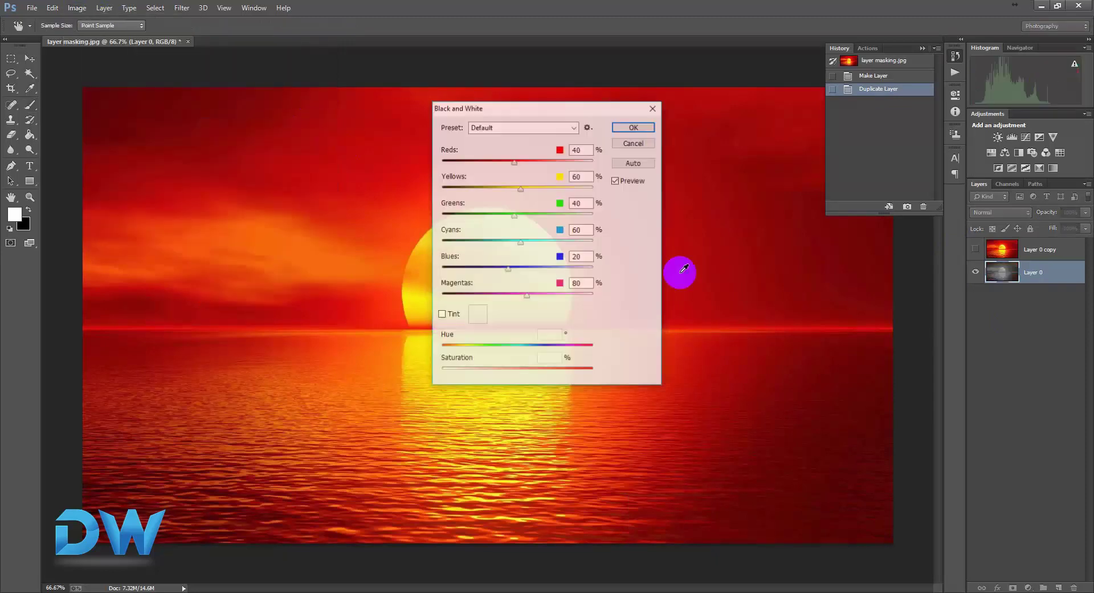
Set the Black & White mix to Reds 57, Yellows 96, Magentas 53 and confirm
mouse_move(557, 115)
mouse_down()
mouse_move(899, 215)
mouse_move(781, 238)
mouse_up()
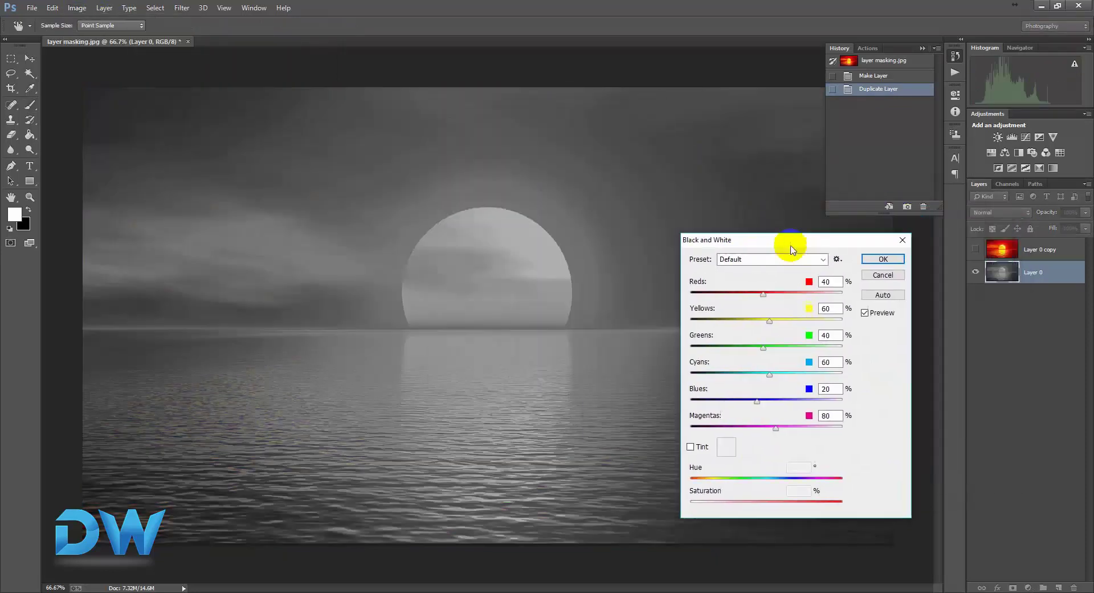
mouse_move(756, 302)
mouse_down()
mouse_move(797, 307)
mouse_move(759, 308)
mouse_move(789, 329)
mouse_up()
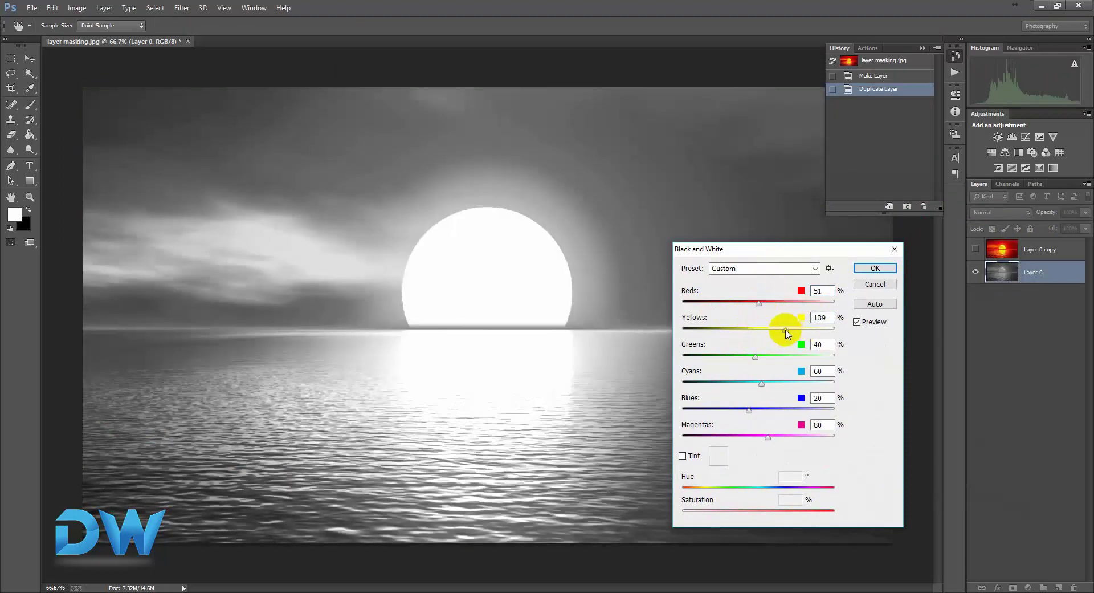
mouse_move(781, 334)
mouse_down()
mouse_move(796, 356)
mouse_move(763, 357)
mouse_move(757, 383)
mouse_move(791, 410)
mouse_move(743, 409)
mouse_move(789, 436)
mouse_move(759, 436)
mouse_up()
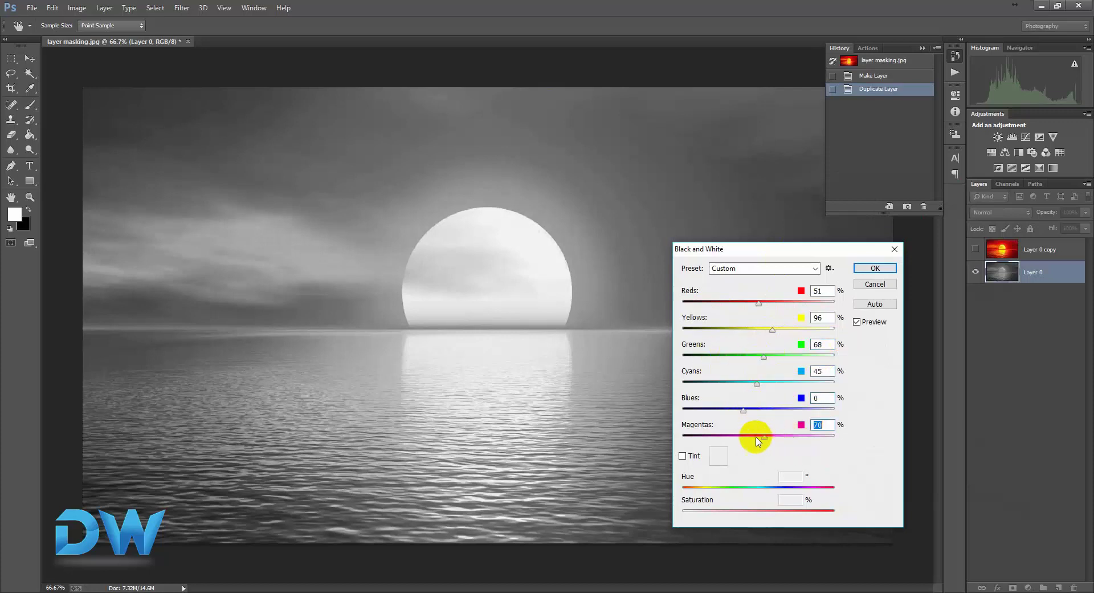
mouse_move(759, 301)
mouse_down()
mouse_move(773, 302)
mouse_move(762, 309)
mouse_up()
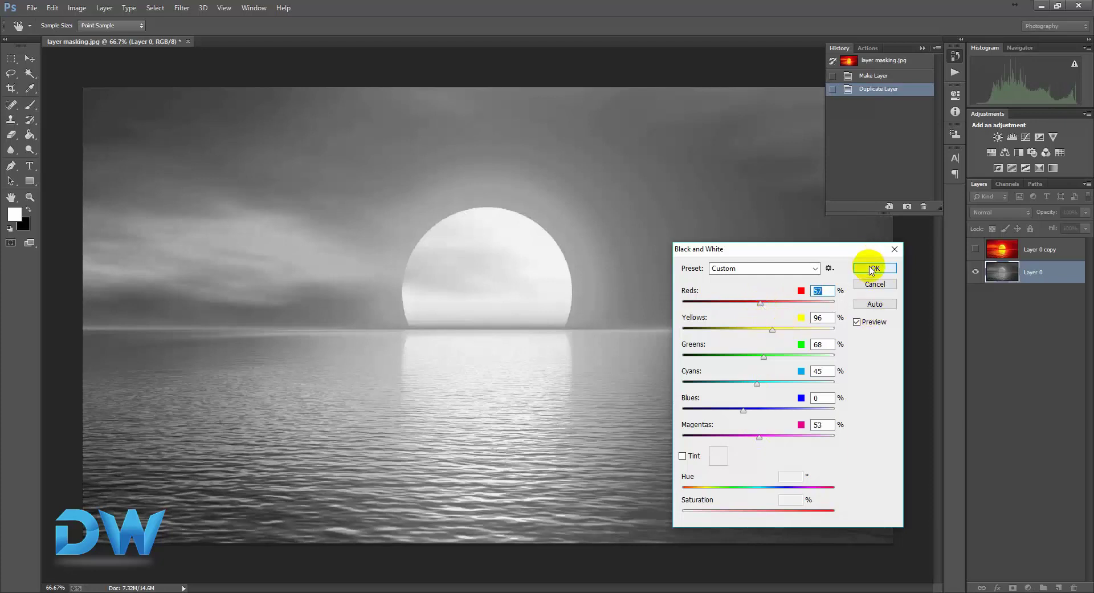
click(872, 270)
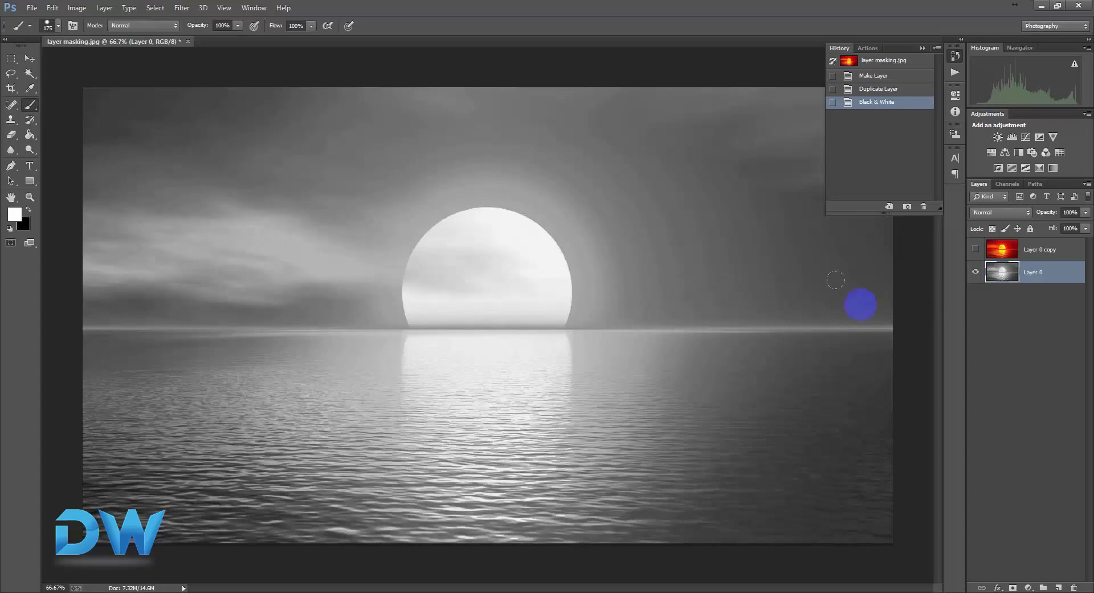
Show and select Layer 0 copy, then add a layer mask to it
click(975, 250)
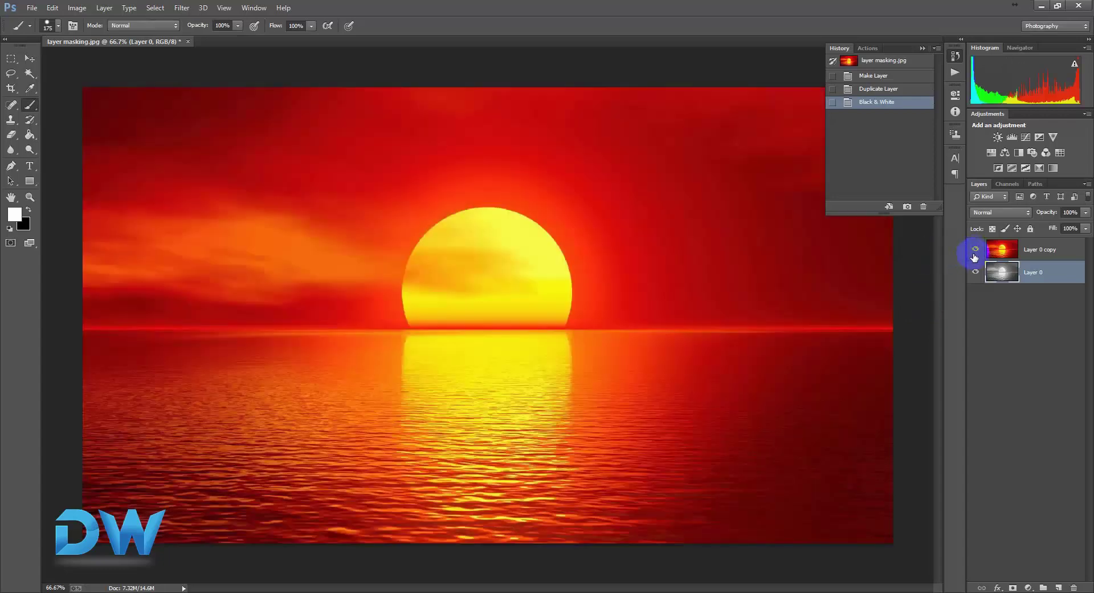
click(1033, 250)
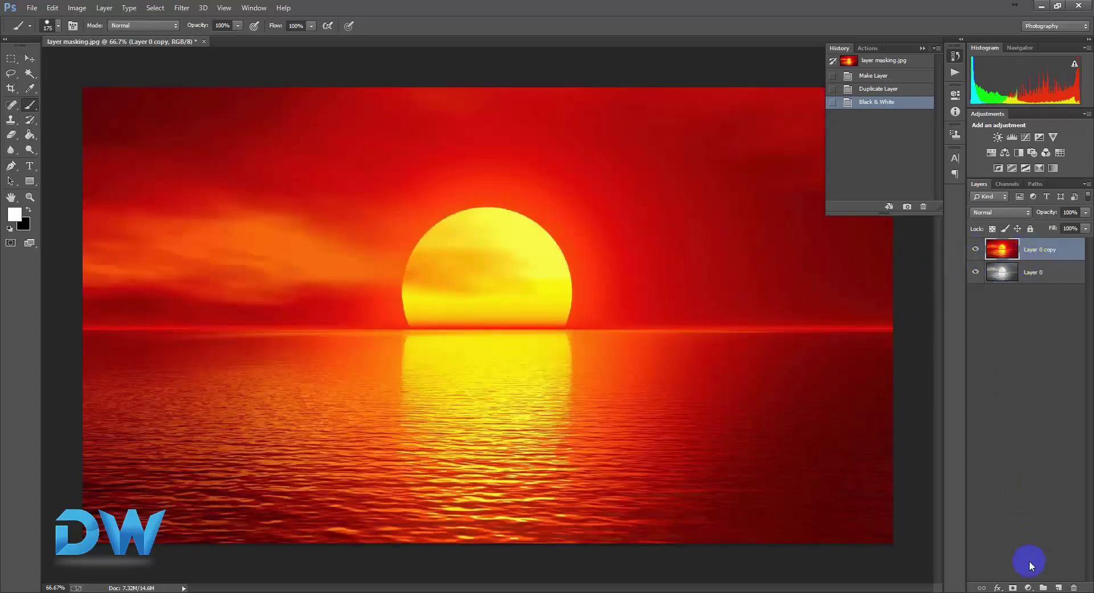
click(1013, 588)
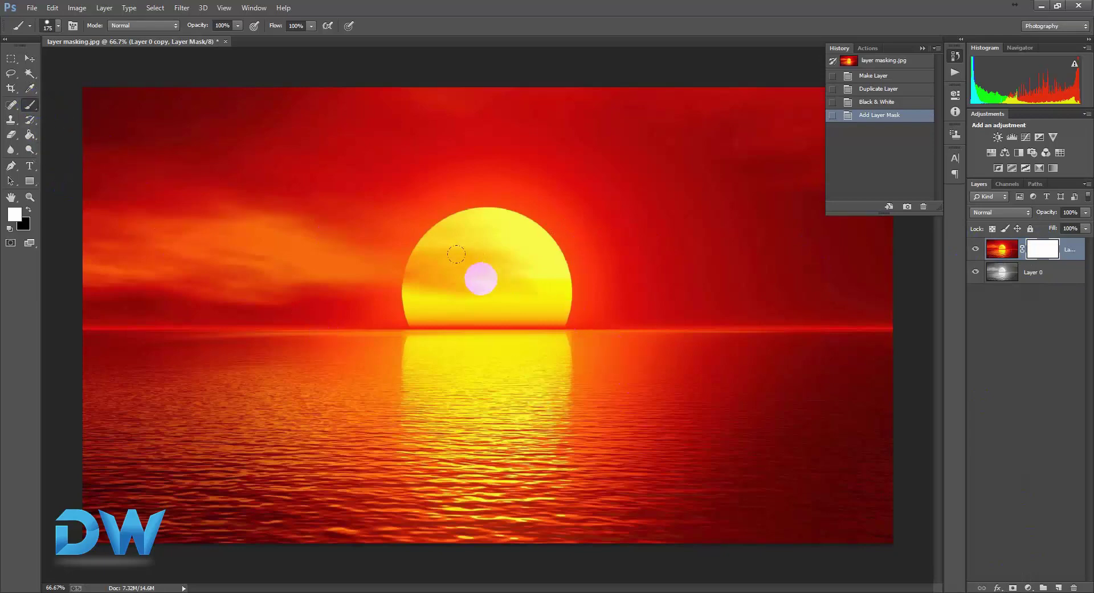
Set the foreground to black and mask the sun's centre to reveal the grey base
click(14, 220)
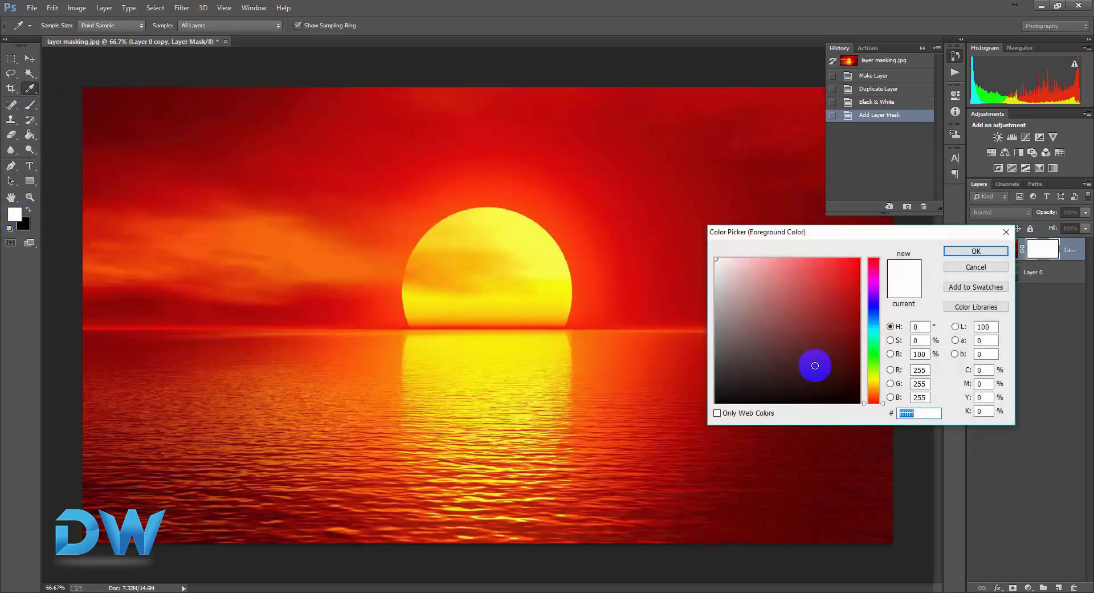
drag(811, 364, 679, 410)
click(966, 250)
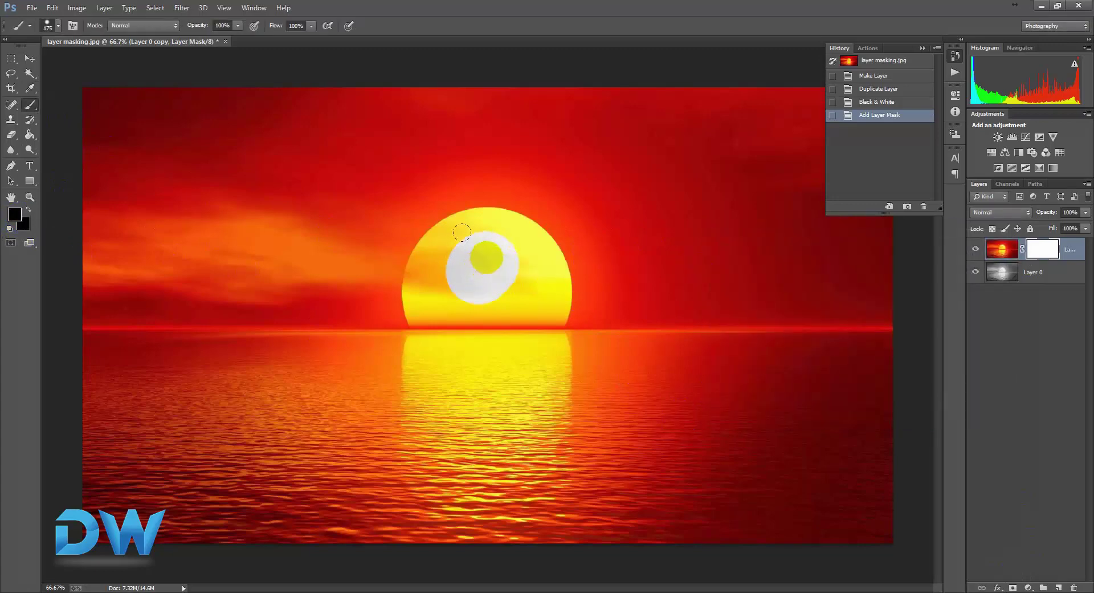
drag(431, 231, 486, 231)
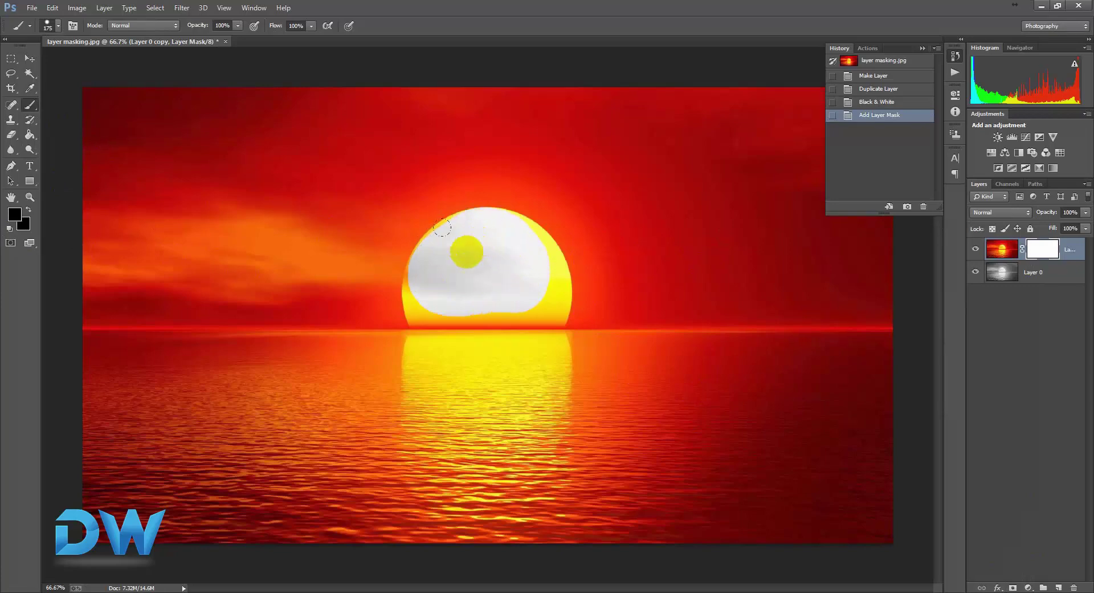
drag(466, 251, 504, 275)
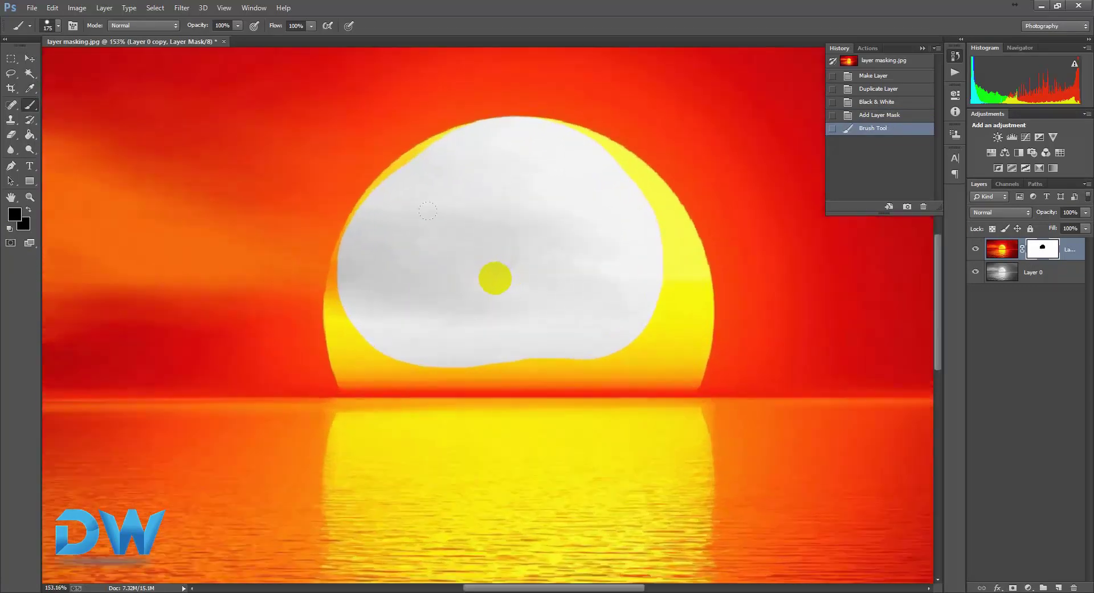
With a 90 px brush, mask the sun's left, lower-left, right and lower edges
key(bracketleft)
key(bracketleft)
key(bracketleft)
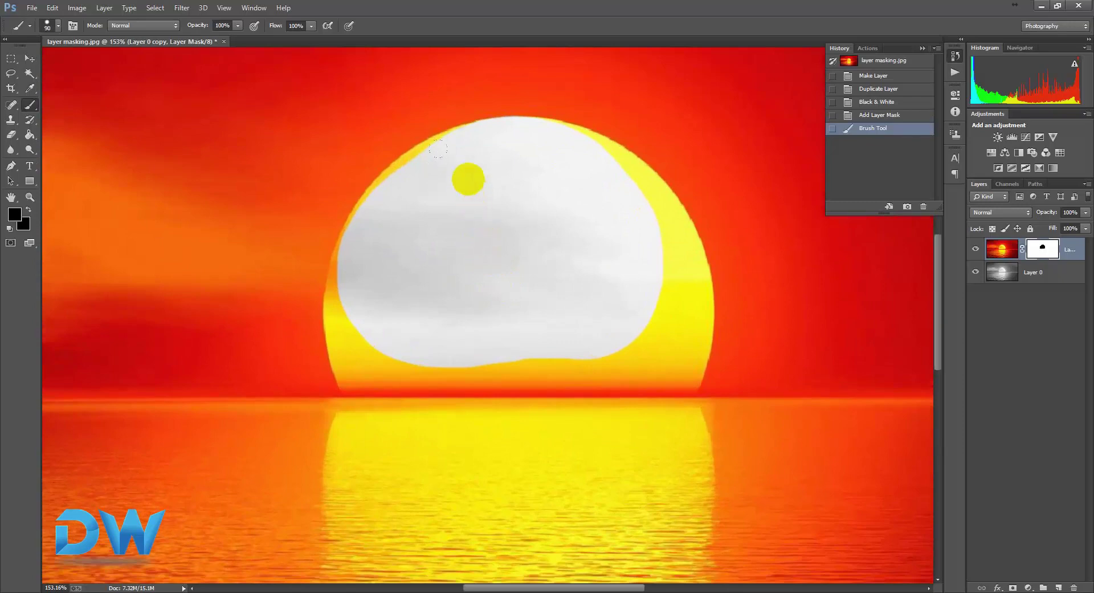
mouse_move(451, 135)
mouse_down()
mouse_move(401, 152)
mouse_move(377, 175)
mouse_move(469, 178)
mouse_move(489, 238)
mouse_move(462, 240)
mouse_move(498, 232)
mouse_move(557, 264)
mouse_up()
key(ctrl+z)
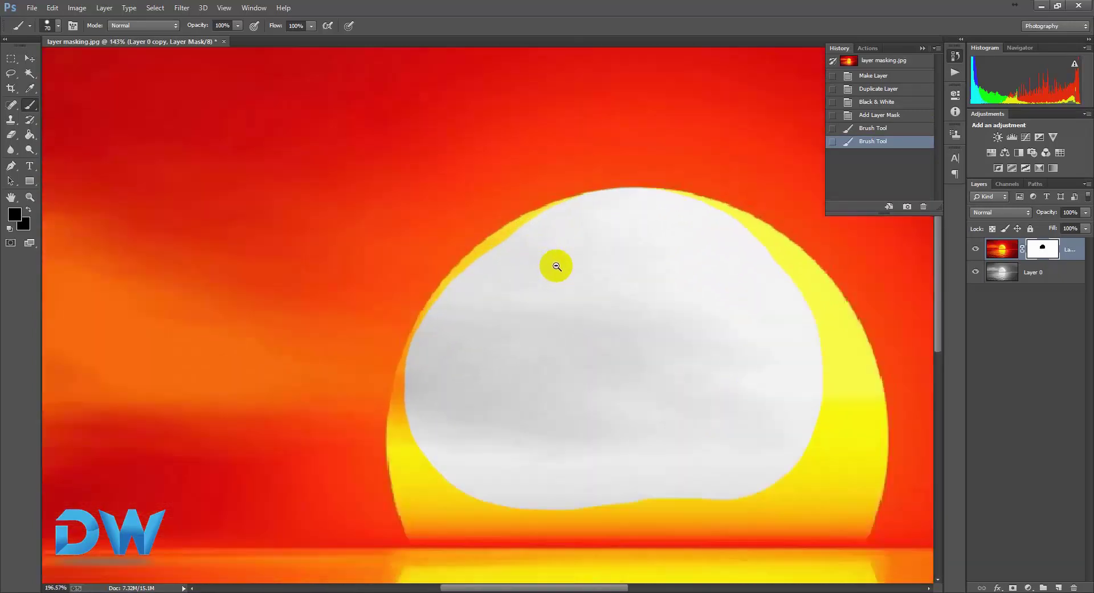
mouse_move(472, 246)
mouse_down()
mouse_move(432, 282)
mouse_move(402, 354)
mouse_move(397, 391)
mouse_move(428, 452)
mouse_move(433, 501)
mouse_up()
drag(457, 430, 370, 260)
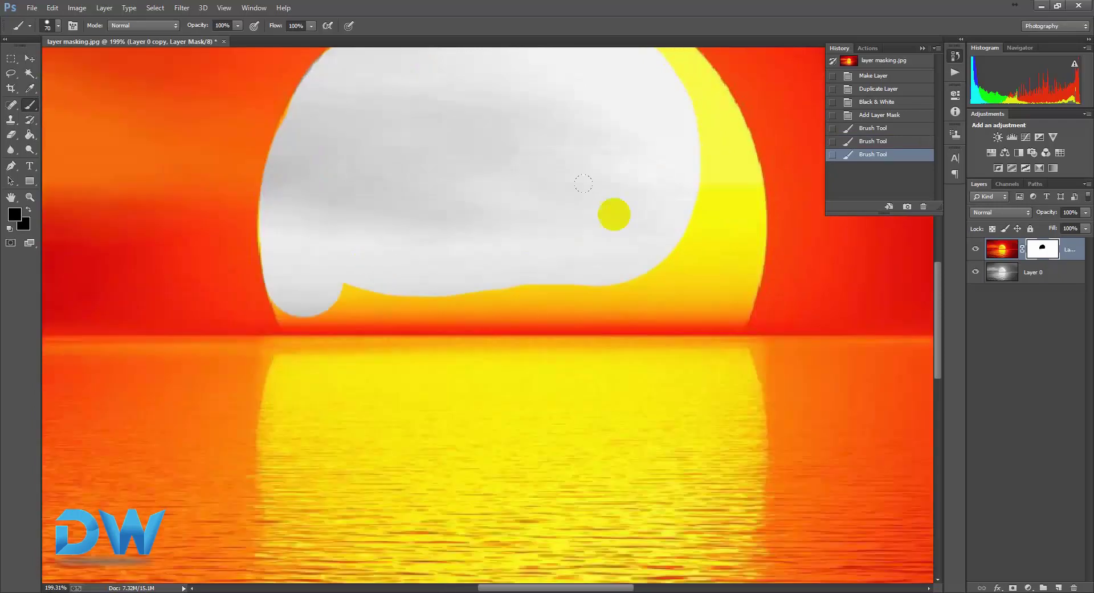
mouse_move(613, 212)
mouse_down()
mouse_move(681, 169)
mouse_move(706, 256)
mouse_move(672, 288)
mouse_up()
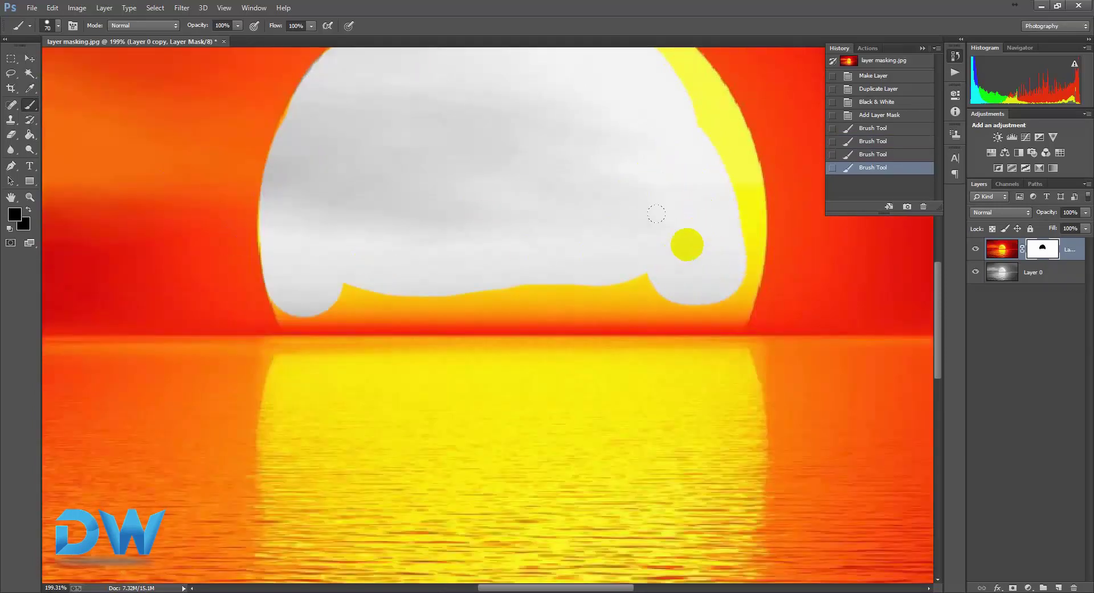
mouse_move(656, 211)
mouse_down()
mouse_move(640, 232)
mouse_move(531, 252)
mouse_move(351, 266)
mouse_move(302, 319)
mouse_up()
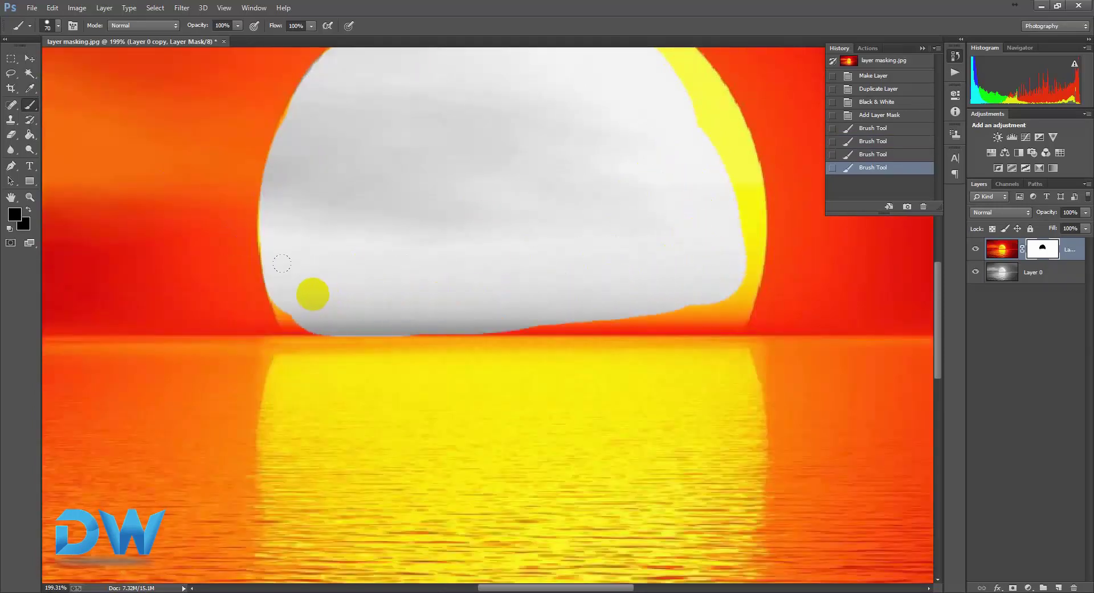
Mask the sun's upper-right rim, top rim and the horizon strip below it
right_click(417, 170)
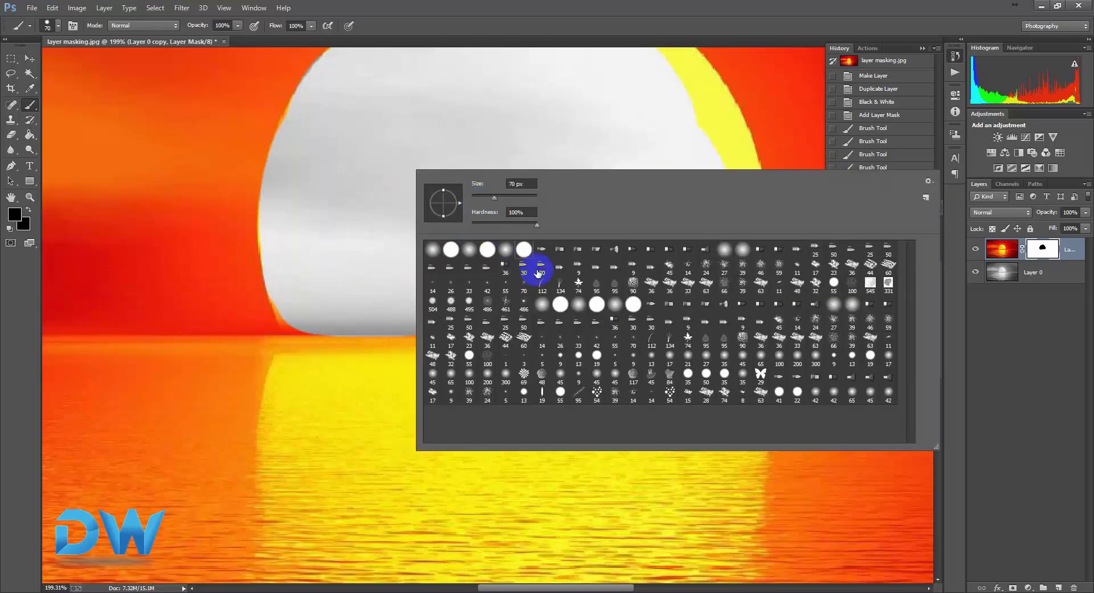
key(Return)
drag(700, 181, 631, 105)
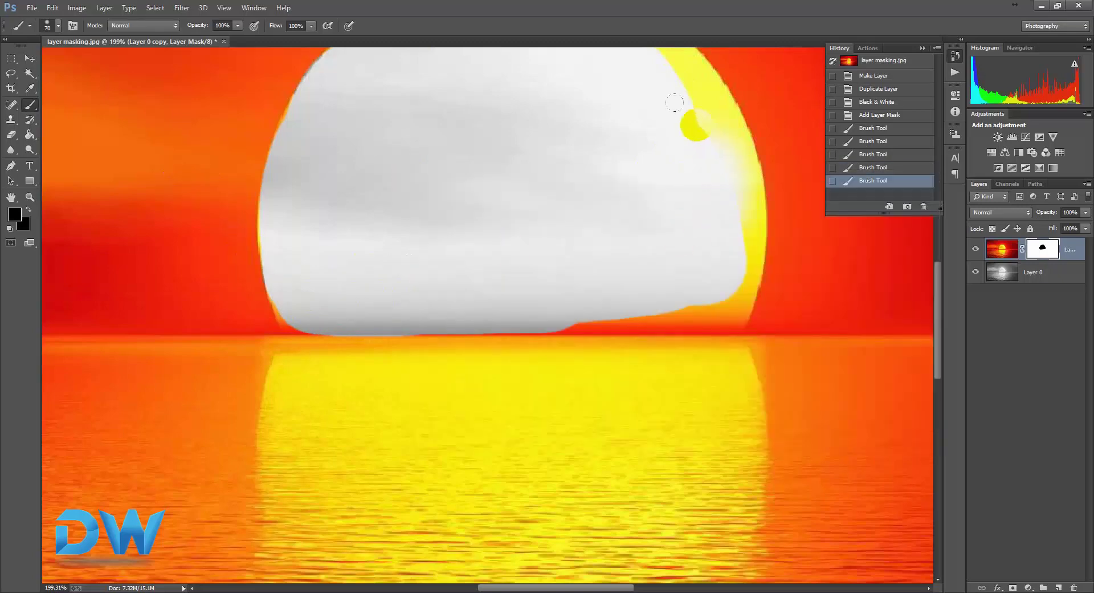
scroll(631, 171, up, 5)
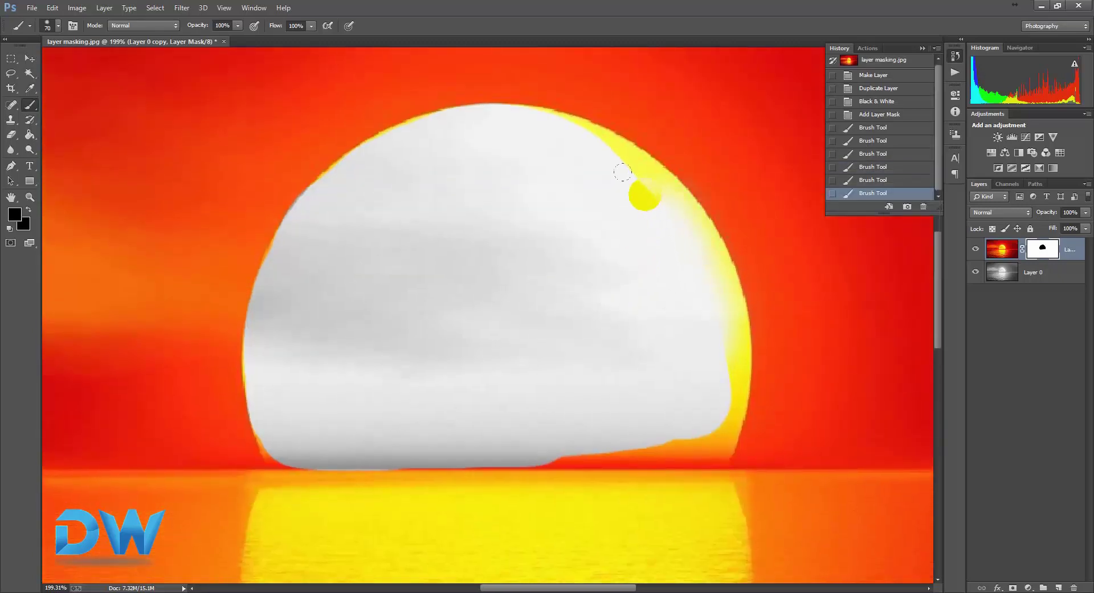
drag(623, 172, 451, 117)
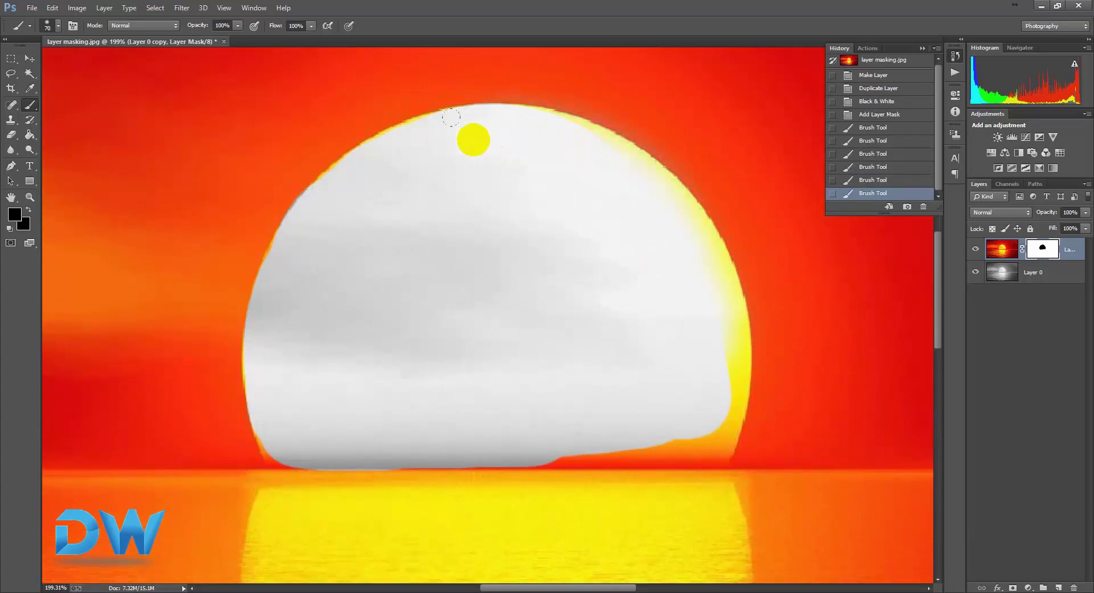
drag(450, 116, 343, 161)
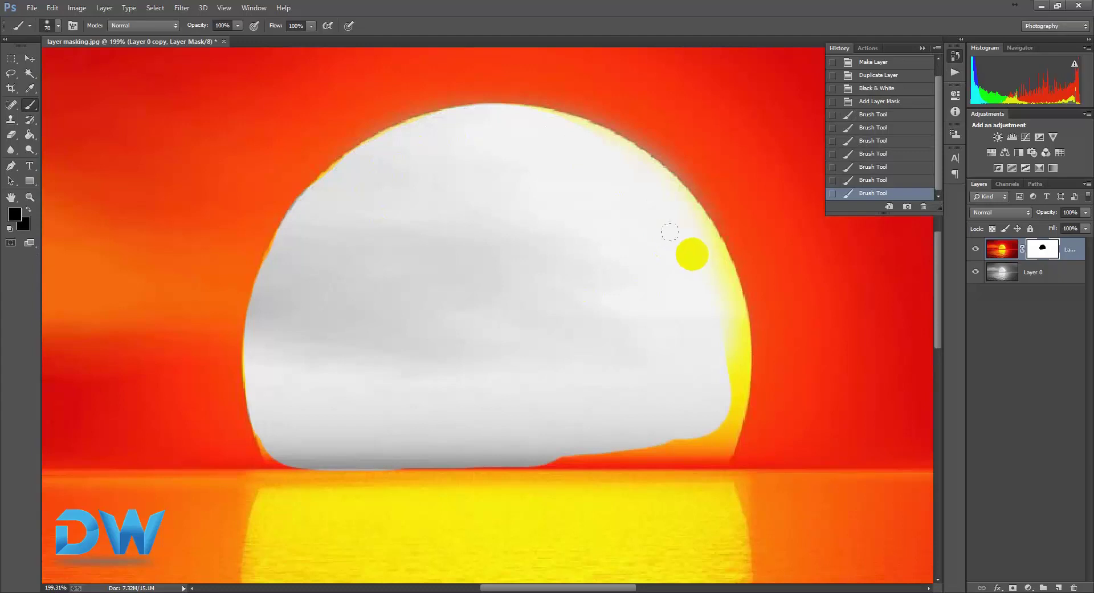
mouse_move(693, 357)
mouse_down()
mouse_move(686, 348)
mouse_move(683, 431)
mouse_move(350, 431)
mouse_up()
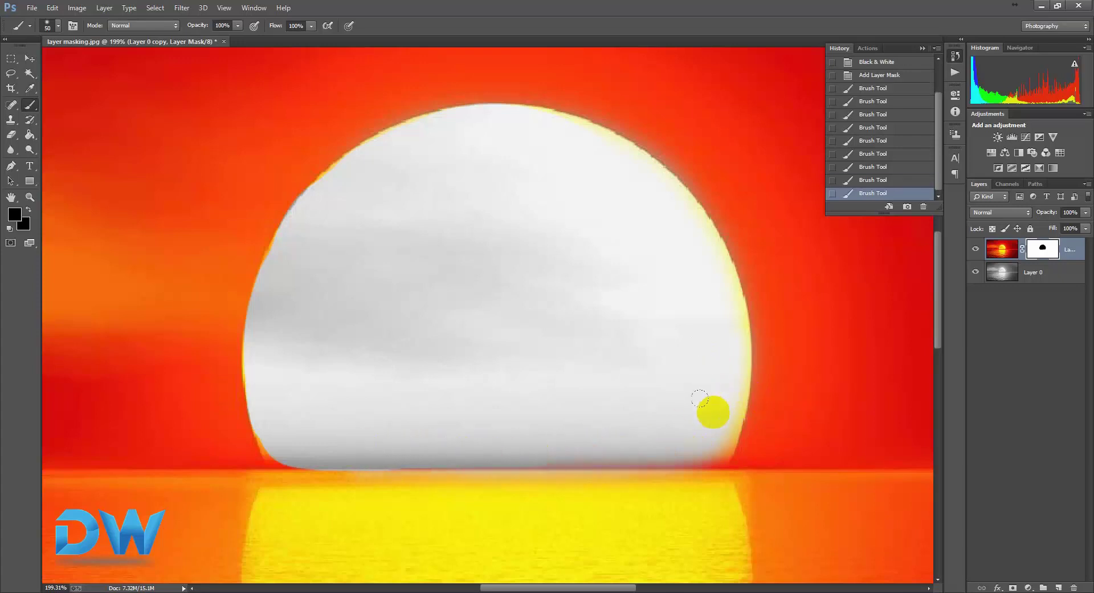
mouse_move(693, 437)
mouse_down()
mouse_move(590, 485)
mouse_move(385, 482)
mouse_move(280, 446)
mouse_up()
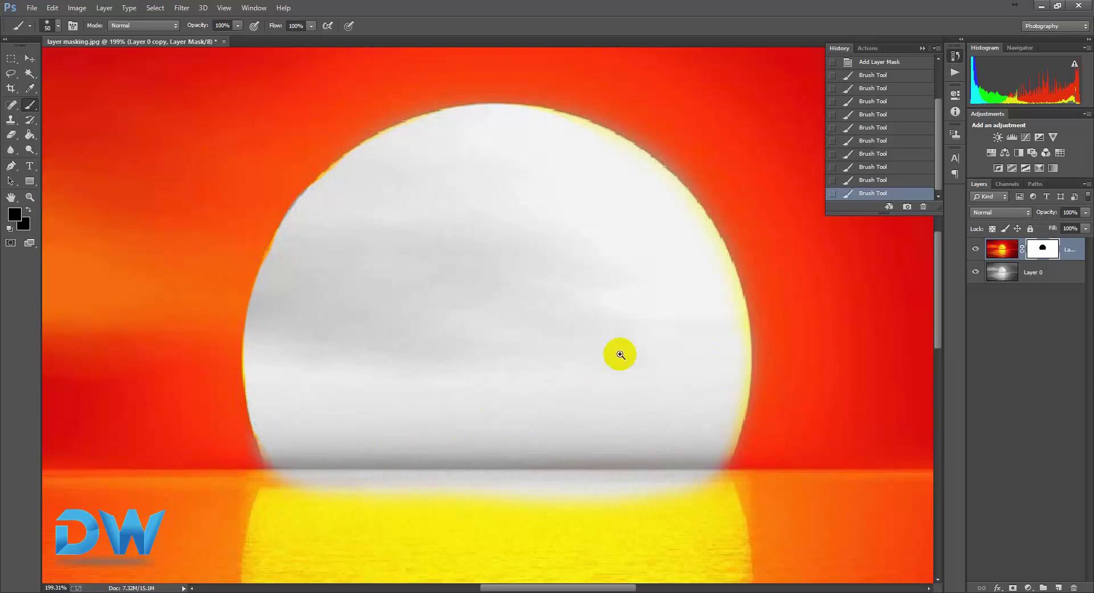
scroll(574, 320, down, 2)
scroll(562, 320, down, 2)
scroll(562, 320, down, 2)
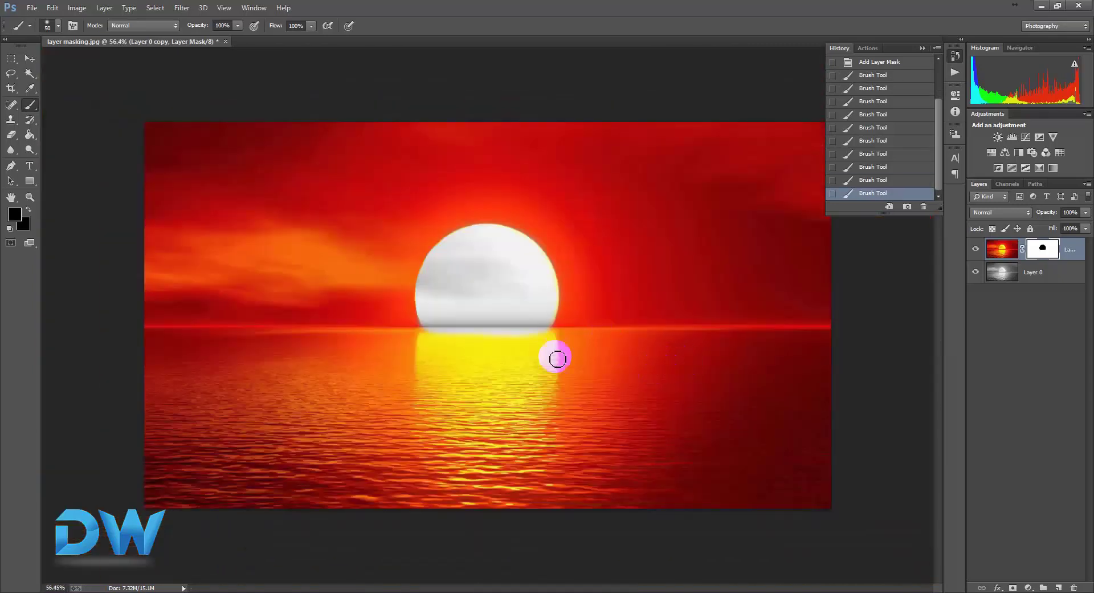
Mask the sun's water reflection grey, covering its stripe, left edge, lower and right parts
mouse_move(491, 298)
mouse_down()
mouse_move(478, 352)
mouse_move(486, 340)
mouse_move(486, 376)
mouse_move(439, 365)
mouse_move(422, 340)
mouse_move(432, 414)
mouse_move(503, 430)
mouse_move(501, 378)
mouse_up()
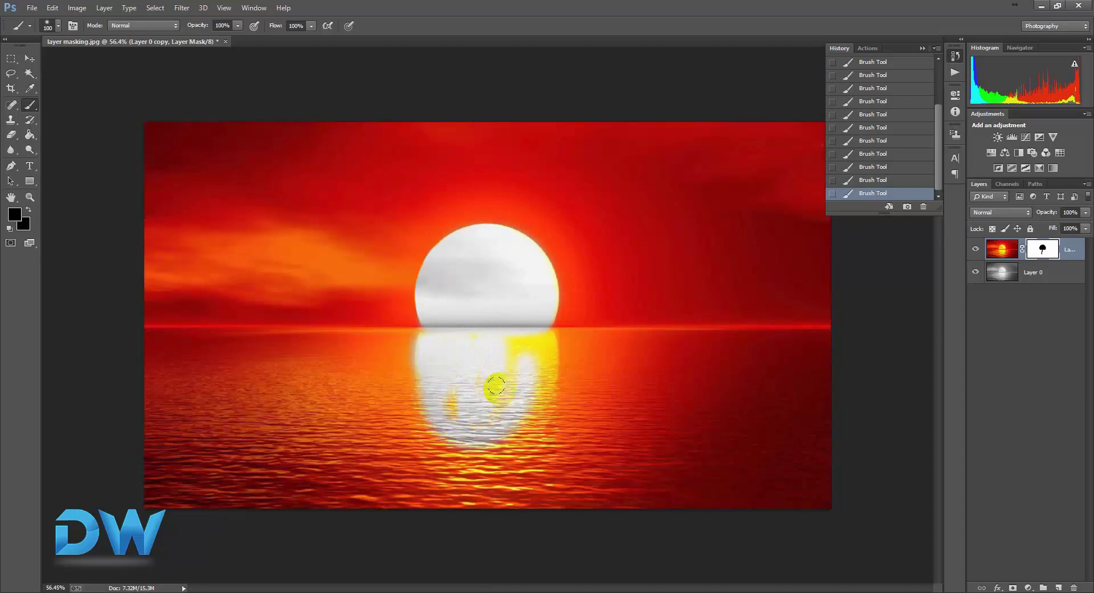
scroll(511, 350, up, 5)
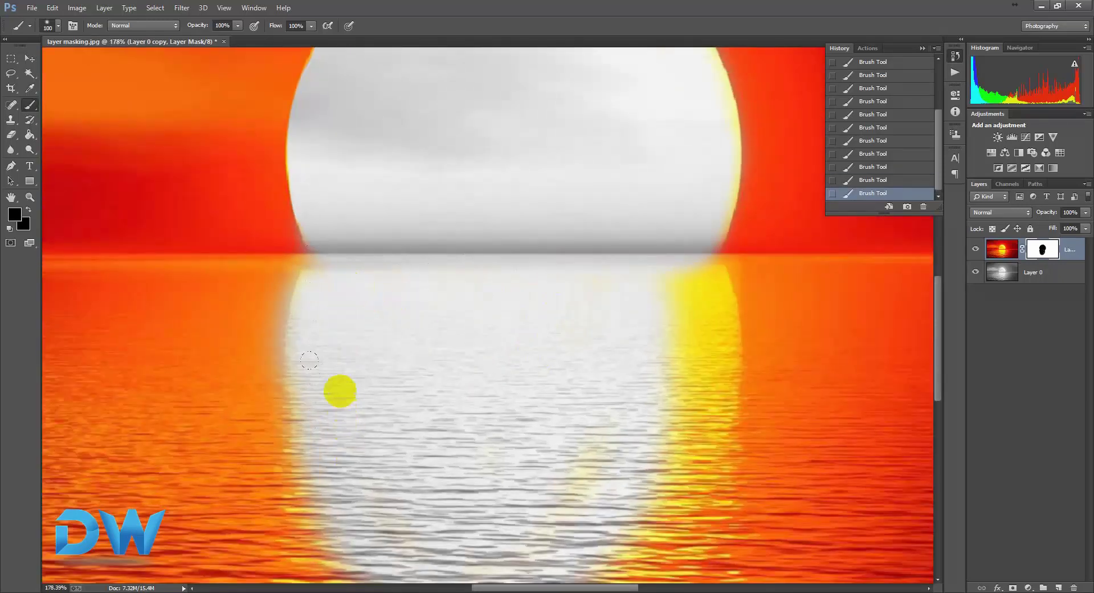
mouse_move(604, 327)
mouse_down()
mouse_move(637, 304)
mouse_move(645, 342)
mouse_move(655, 276)
mouse_move(648, 375)
mouse_move(539, 446)
mouse_move(534, 463)
mouse_up()
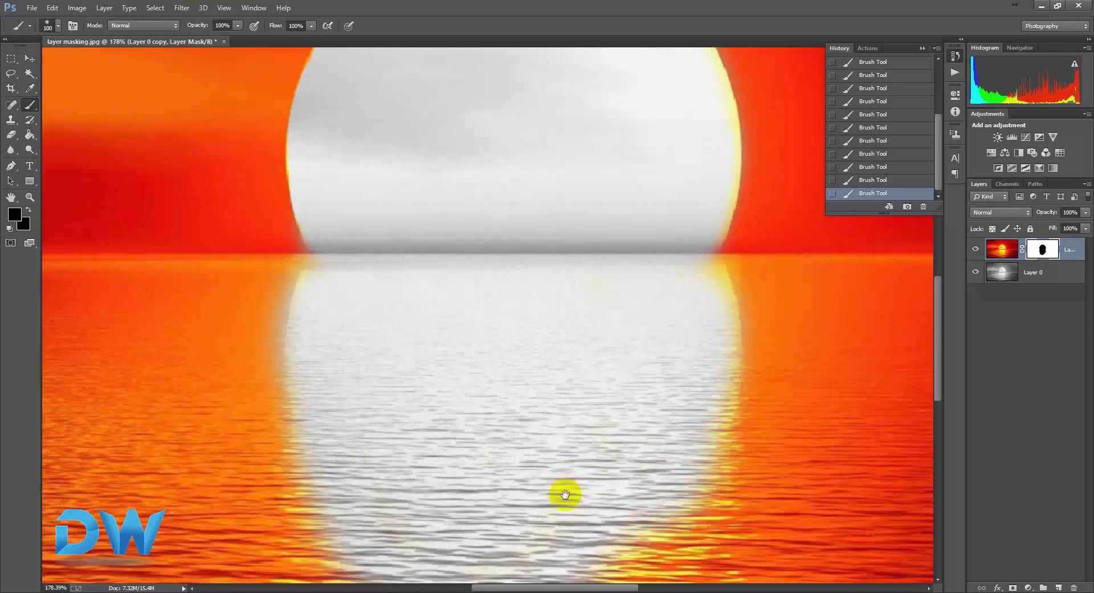
scroll(564, 371, down, 3)
mouse_move(578, 384)
mouse_down()
mouse_move(505, 486)
mouse_move(550, 464)
mouse_move(679, 320)
mouse_move(620, 441)
mouse_move(489, 504)
mouse_move(346, 425)
mouse_move(296, 322)
mouse_up()
mouse_move(349, 438)
mouse_down()
mouse_move(452, 537)
mouse_move(457, 524)
mouse_move(341, 501)
mouse_move(308, 366)
mouse_up()
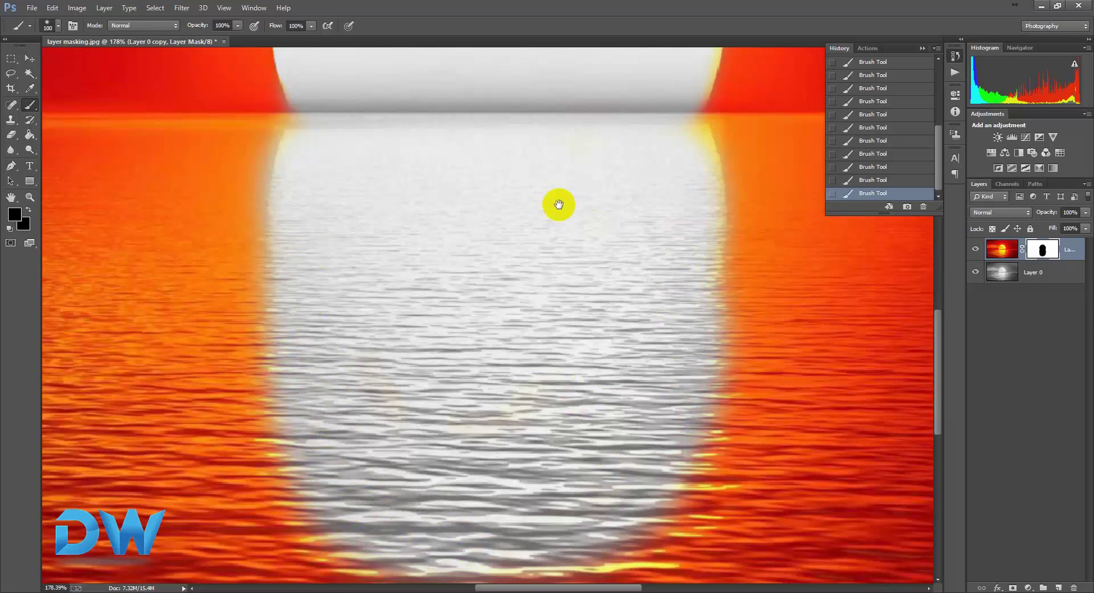
drag(526, 171, 569, 366)
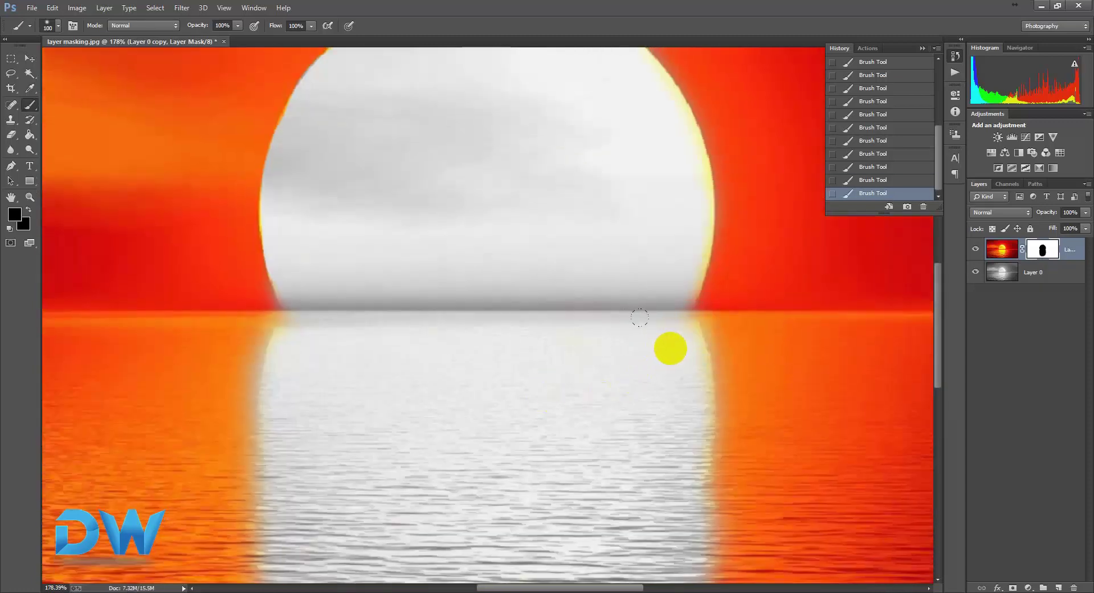
drag(518, 278, 501, 415)
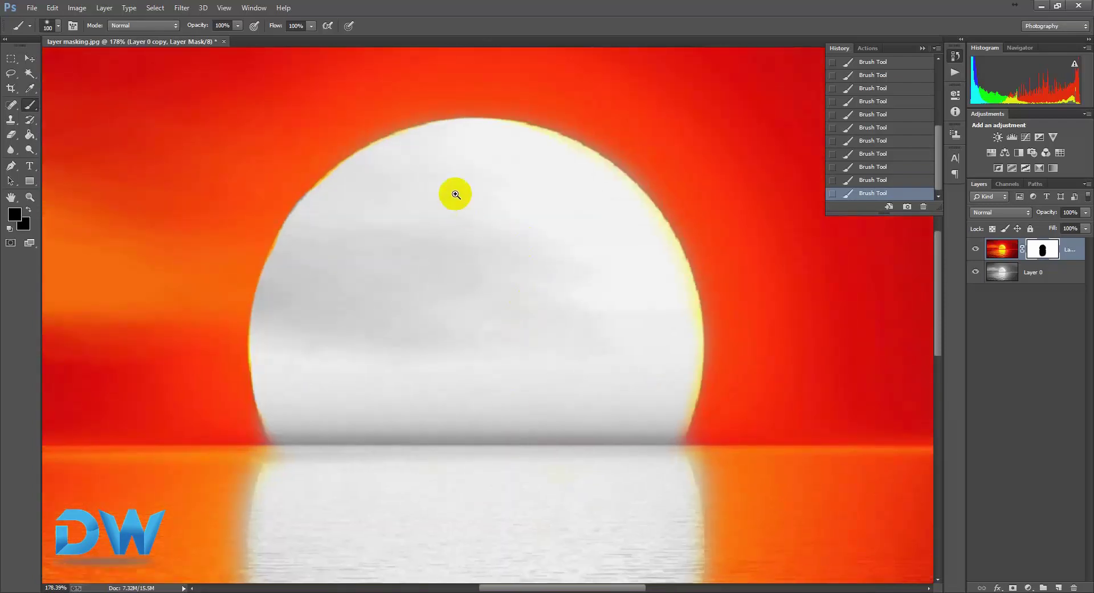
Zoom in and, with a smaller brush, clean up the grey along the sun's right and upper-left edges
drag(456, 194, 605, 335)
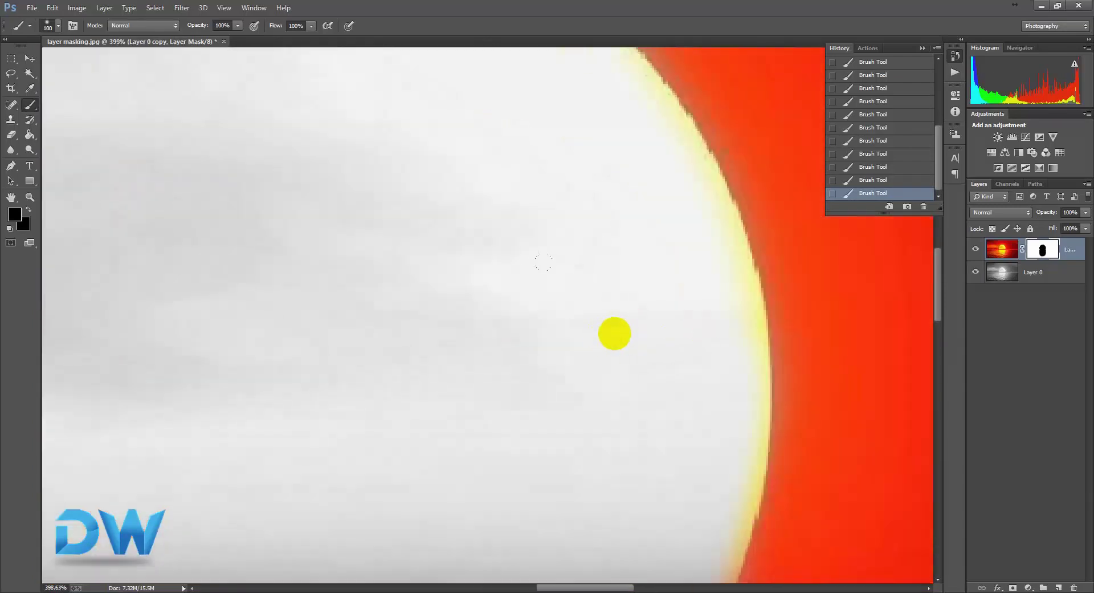
key(bracketleft)
key(bracketleft)
key(bracketleft)
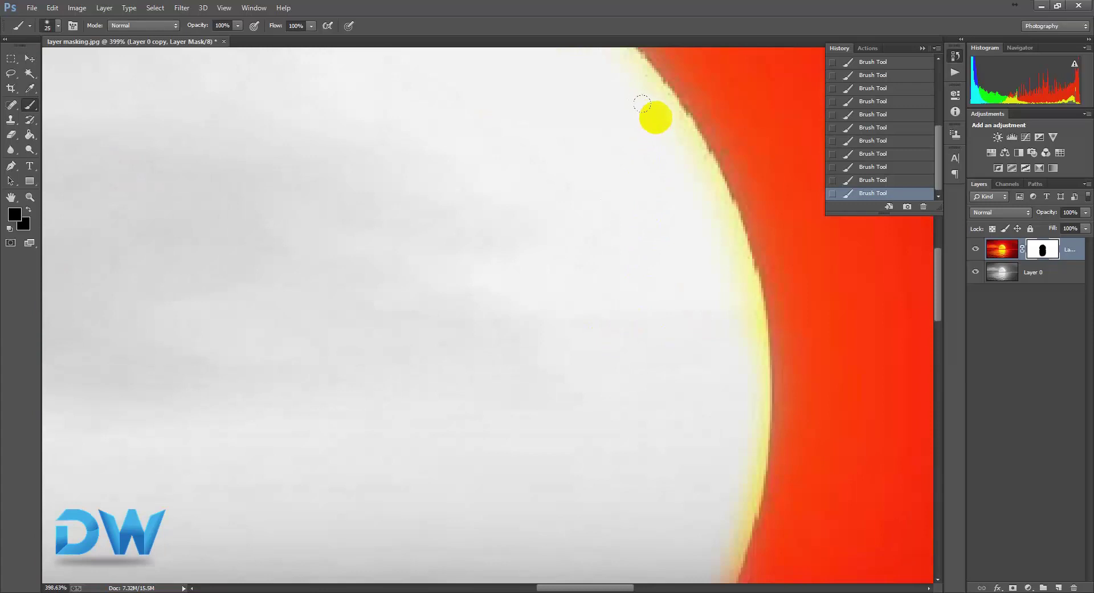
mouse_move(641, 104)
mouse_down()
mouse_move(719, 268)
mouse_move(705, 539)
mouse_up()
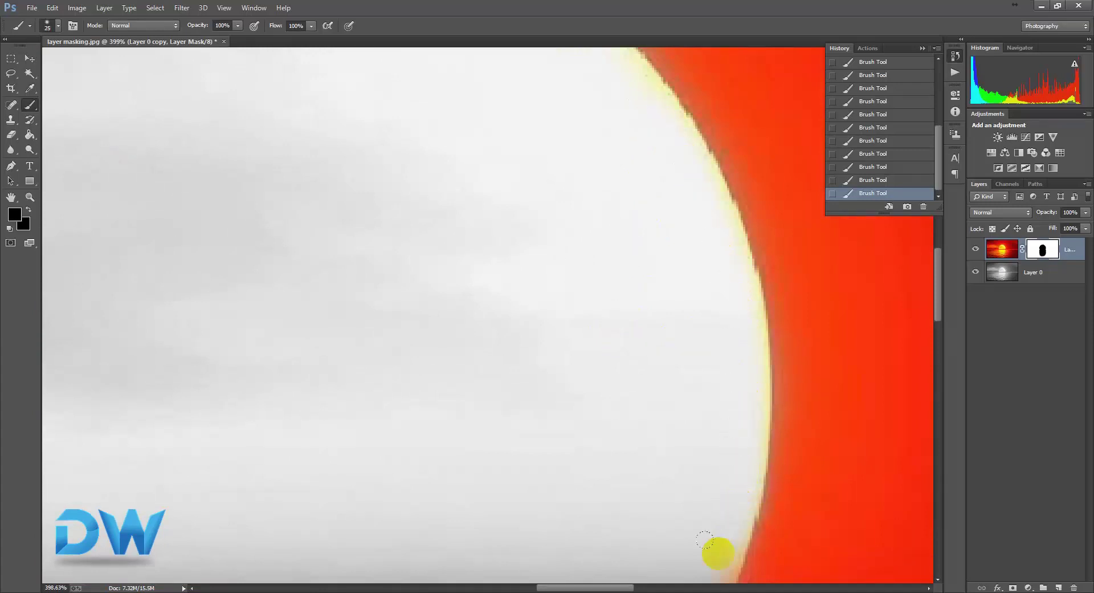
drag(587, 245, 576, 446)
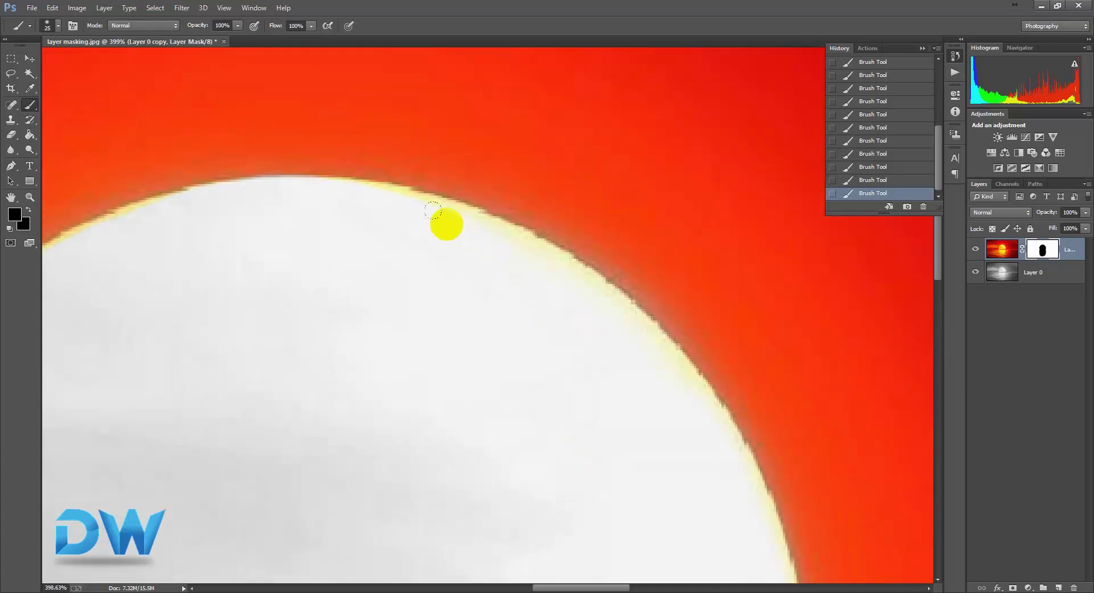
scroll(492, 246, left, 3)
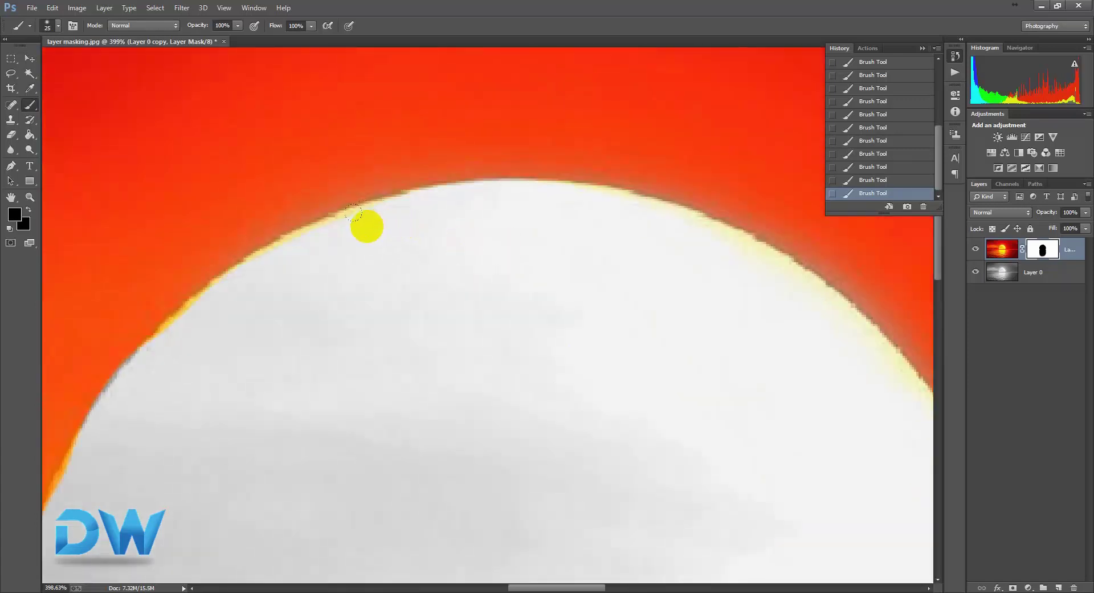
drag(353, 212, 208, 293)
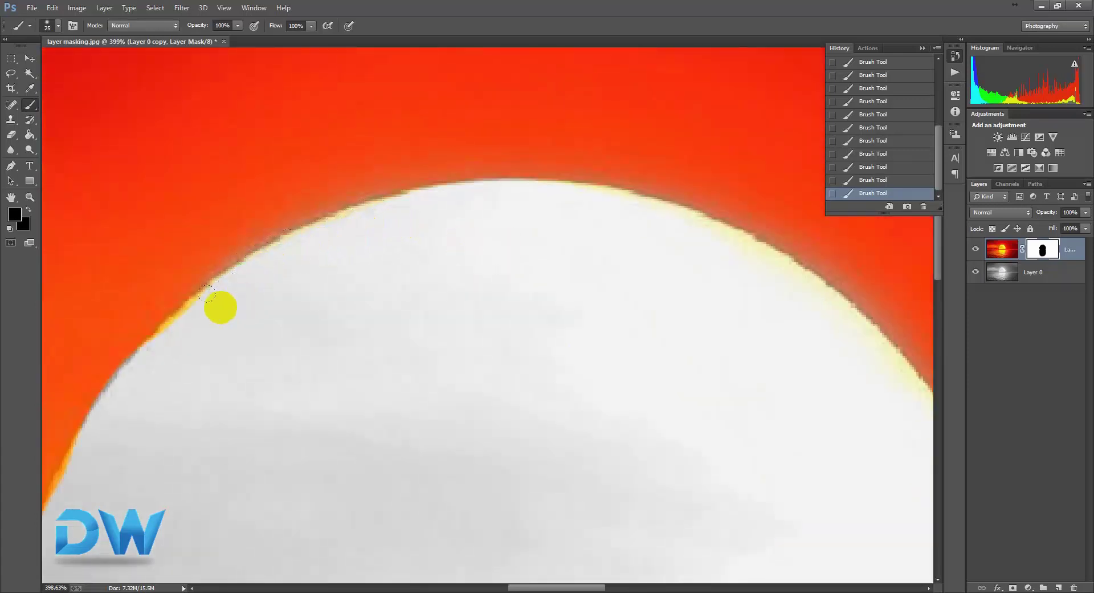
scroll(391, 379, down, 3)
scroll(437, 464, down, 2)
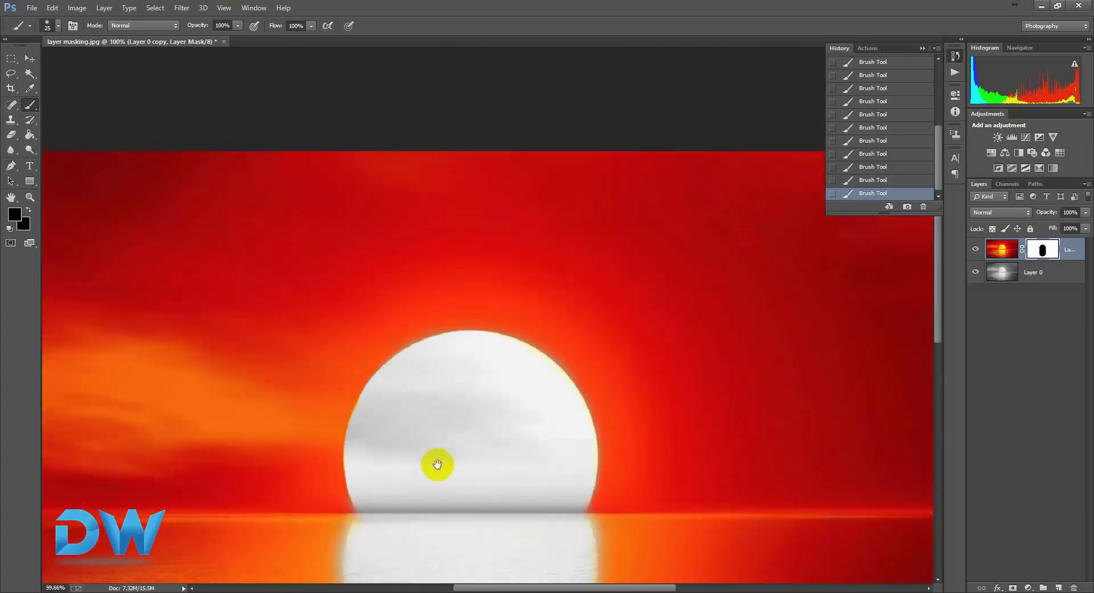
scroll(437, 465, down, 1)
scroll(445, 384, down, 2)
scroll(391, 361, down, 1)
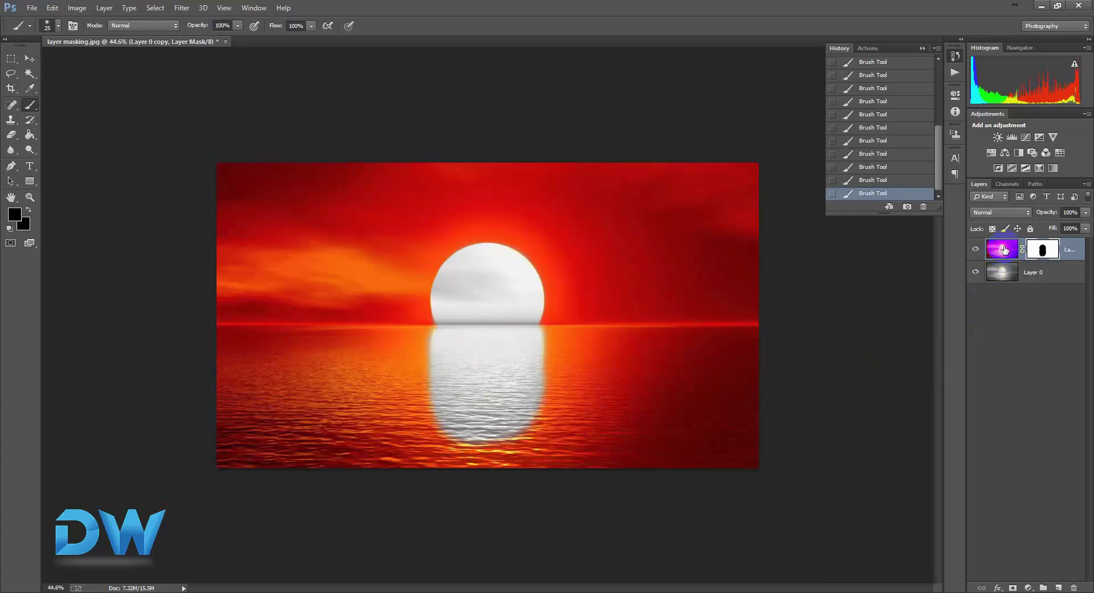
Toggle Layer 0 copy to compare with the grey base, then close layer masking.jpg without saving
click(1004, 249)
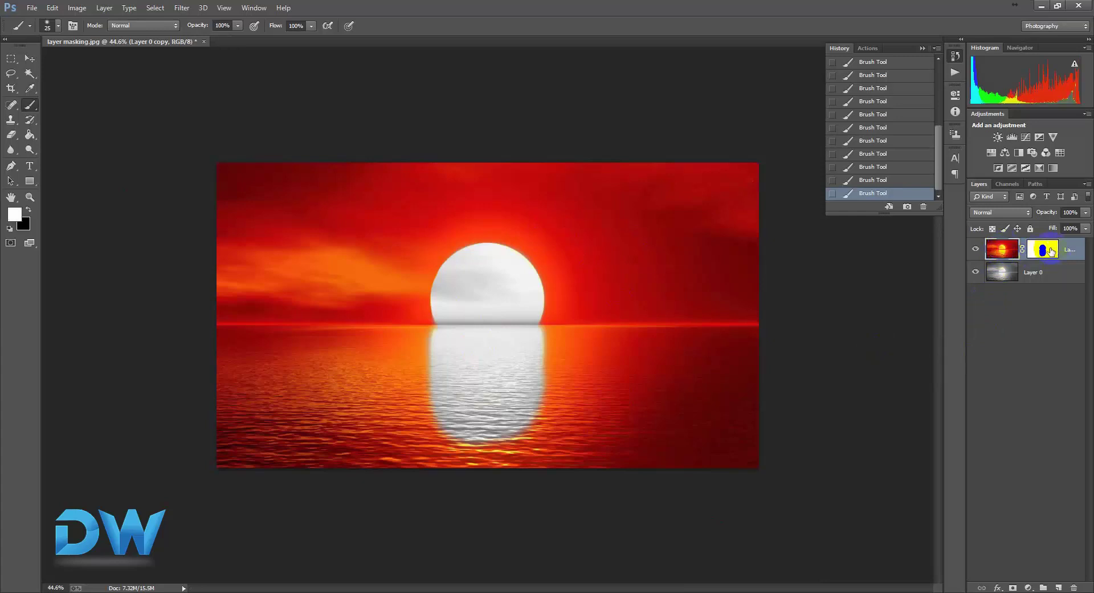
click(978, 249)
click(977, 250)
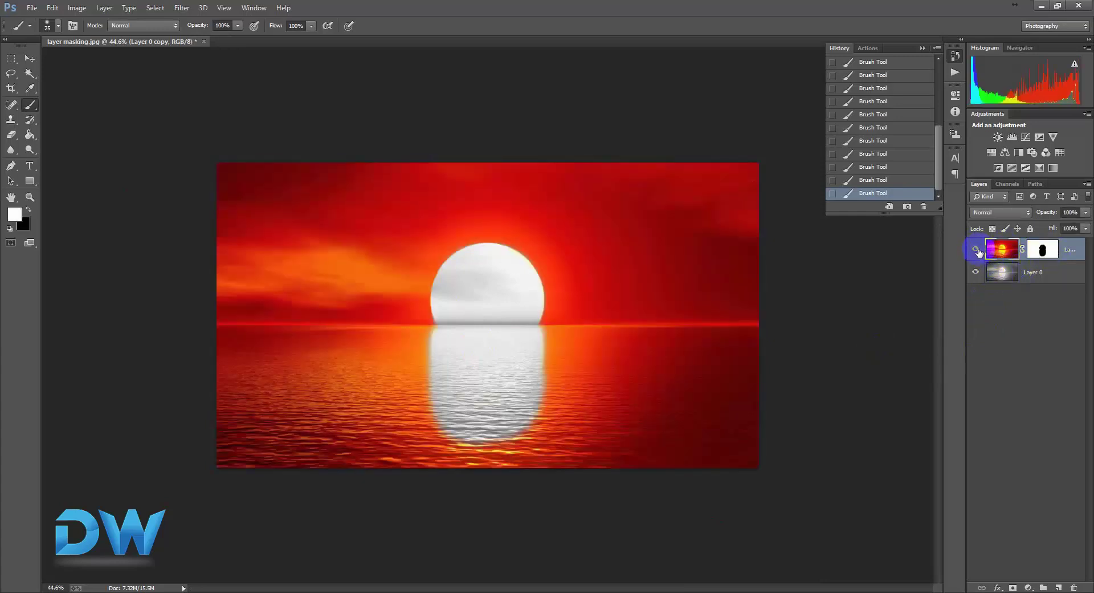
click(977, 250)
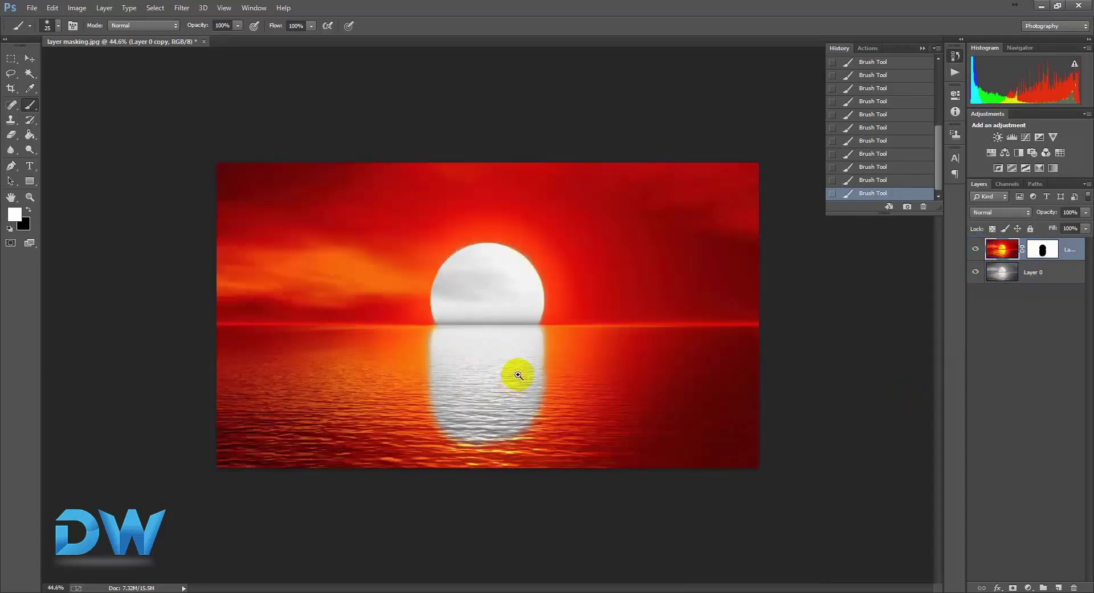
ctrl+click(567, 335)
ctrl+click(569, 337)
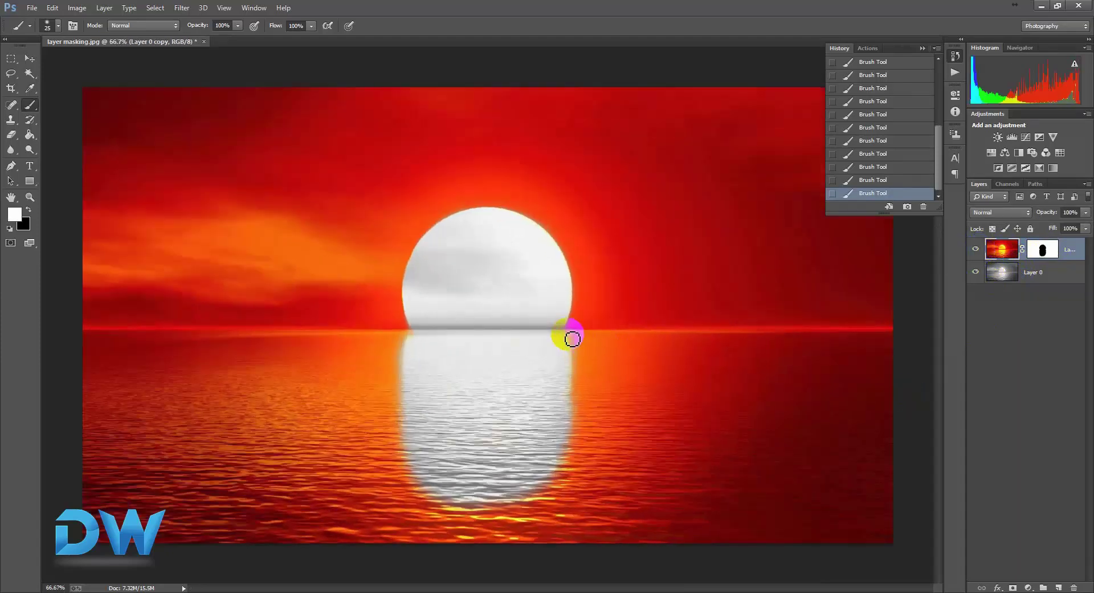
click(204, 41)
click(563, 230)
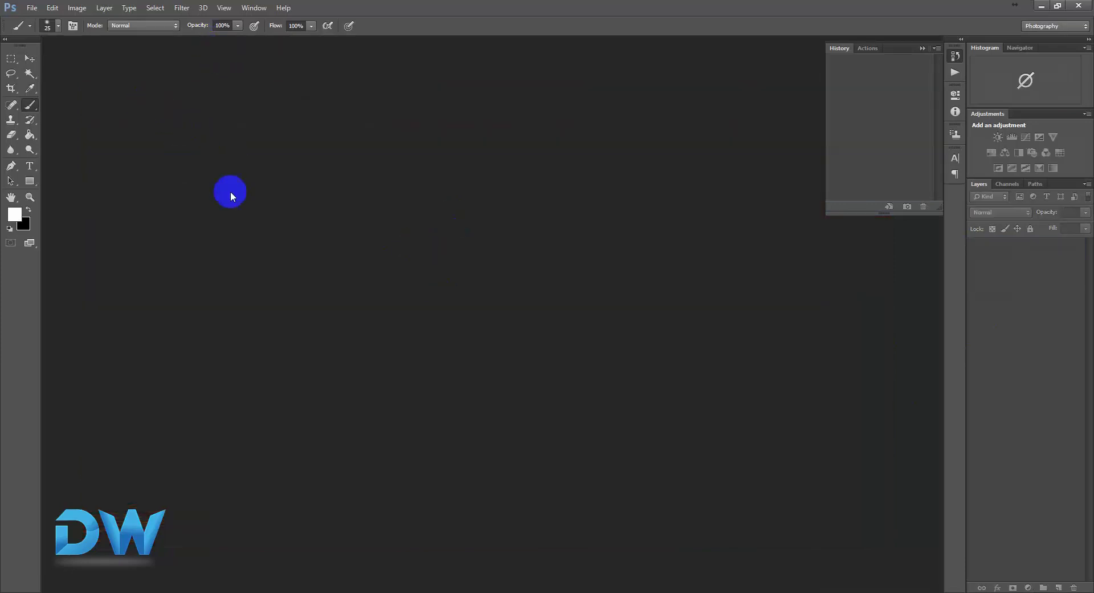
Open the saree portrait photo and dock it as a document tab
key(ctrl+o)
double_click(133, 105)
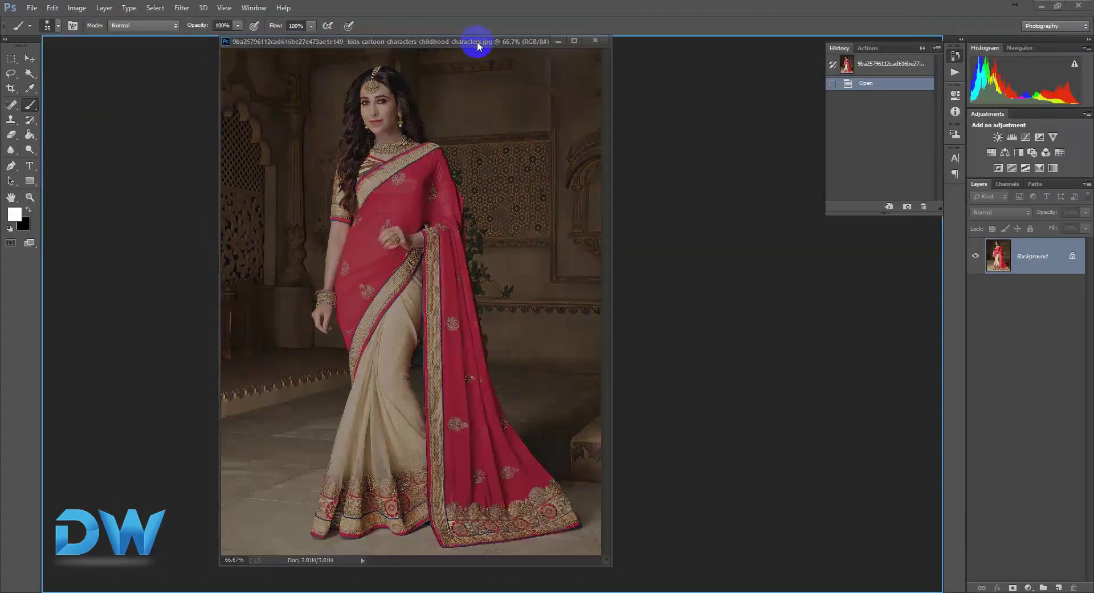
drag(301, 46, 481, 42)
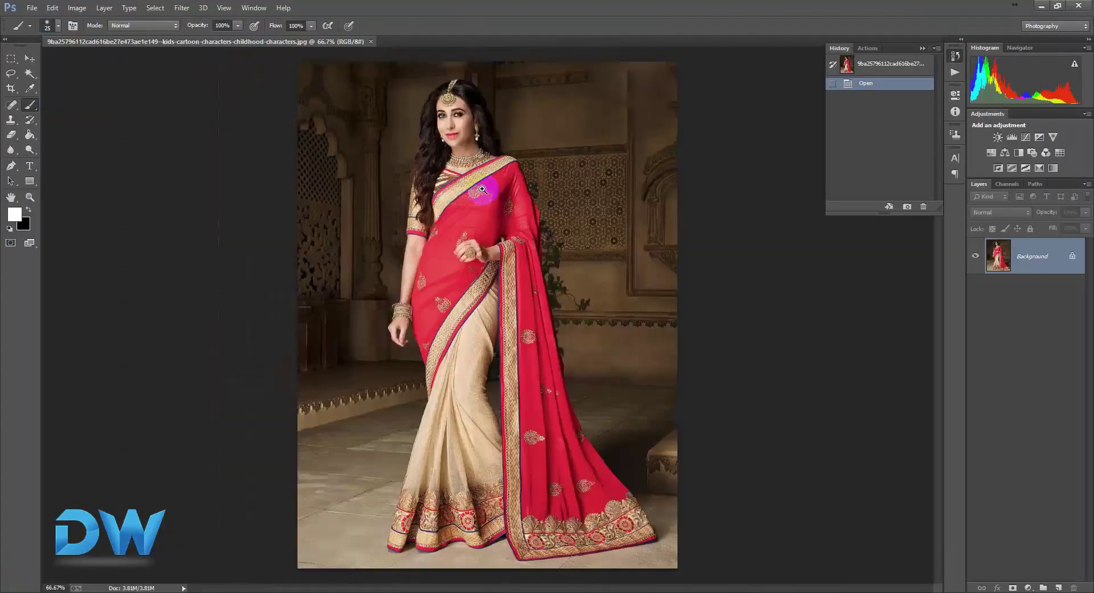
Convert the locked Background into an editable Layer 0
right_click(1030, 258)
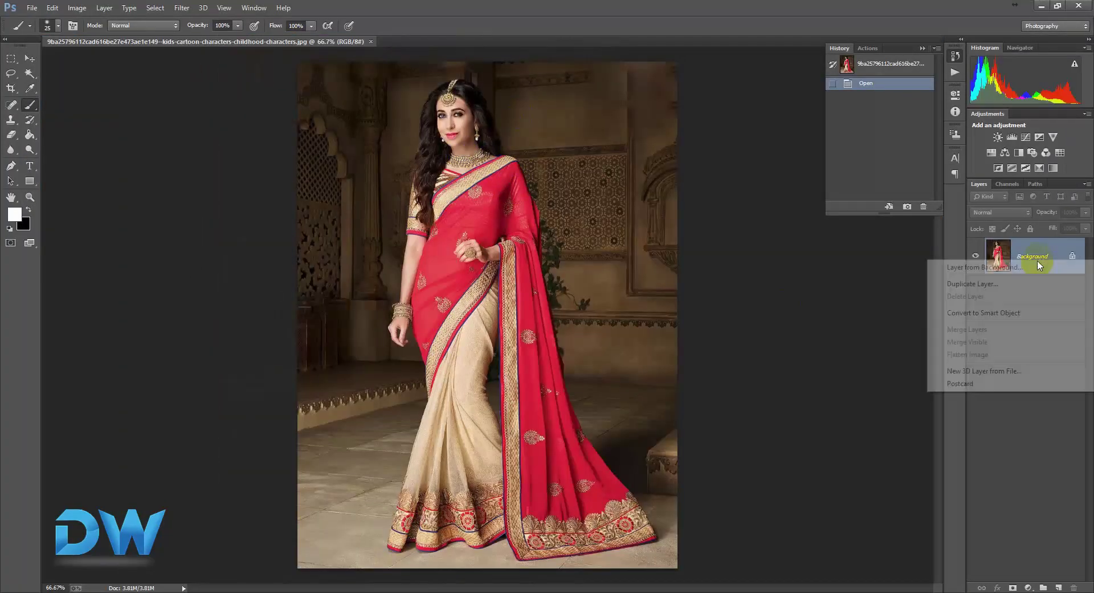
click(1029, 268)
click(641, 192)
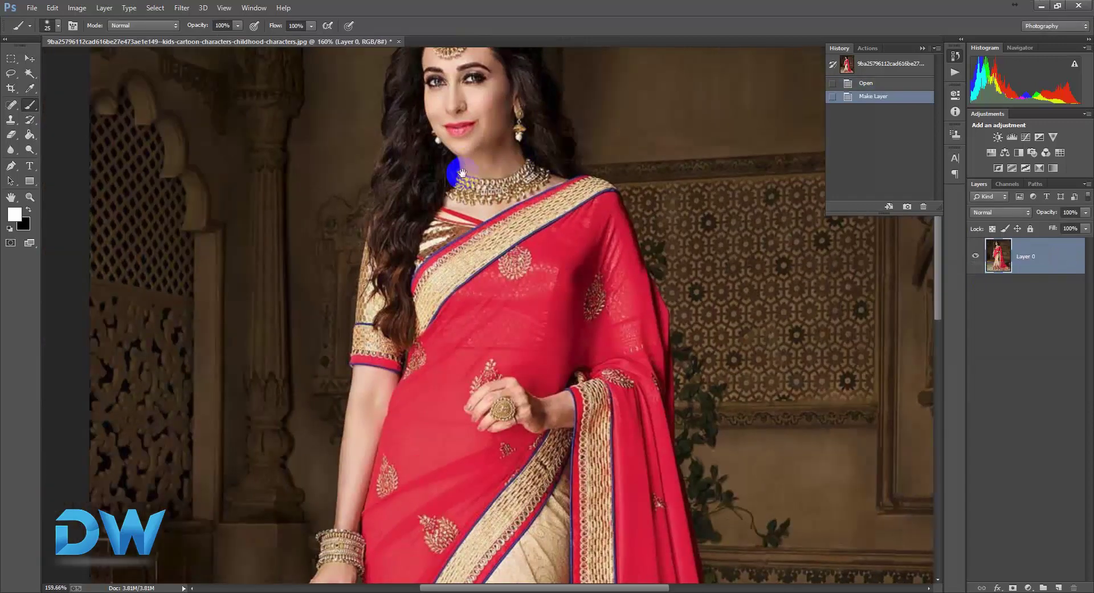
drag(447, 140, 451, 240)
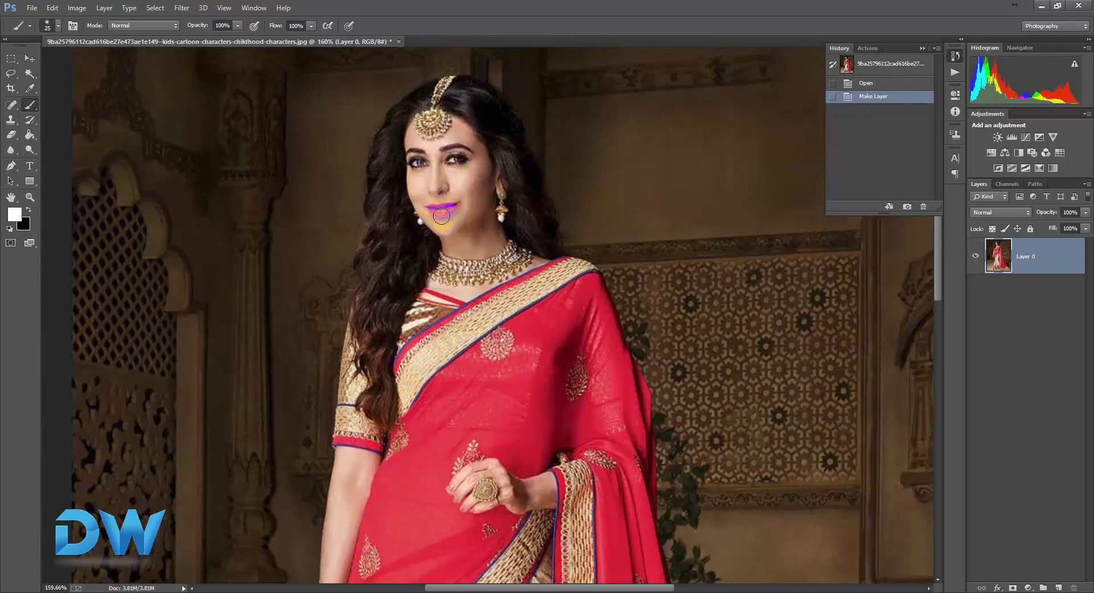
scroll(439, 257, down, 5)
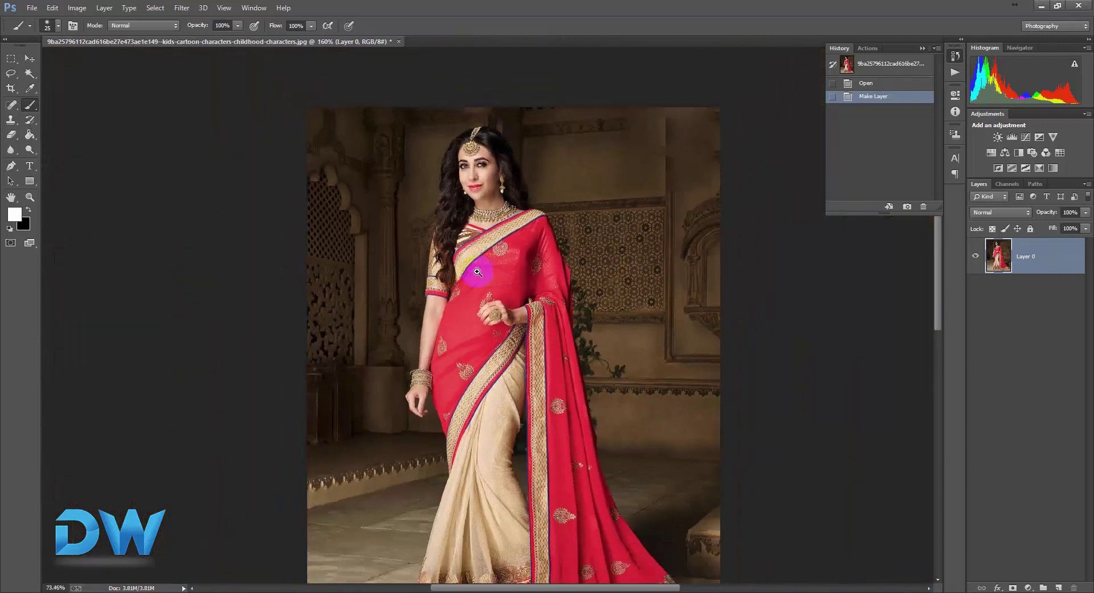
drag(499, 273, 562, 320)
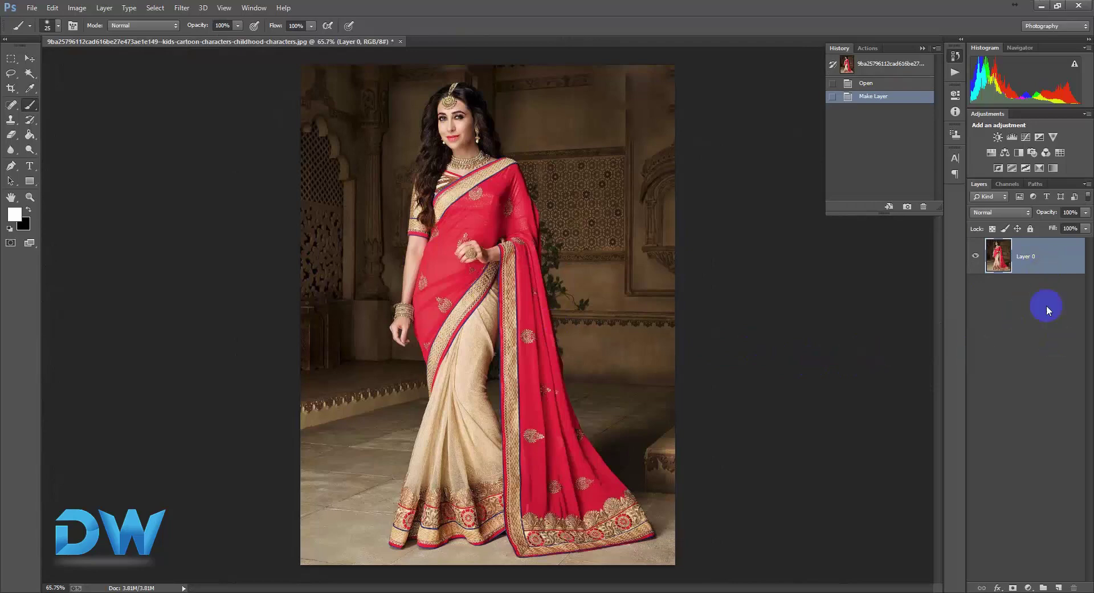
Duplicate Layer 0 to create Layer 0 copy
right_click(1033, 261)
click(935, 171)
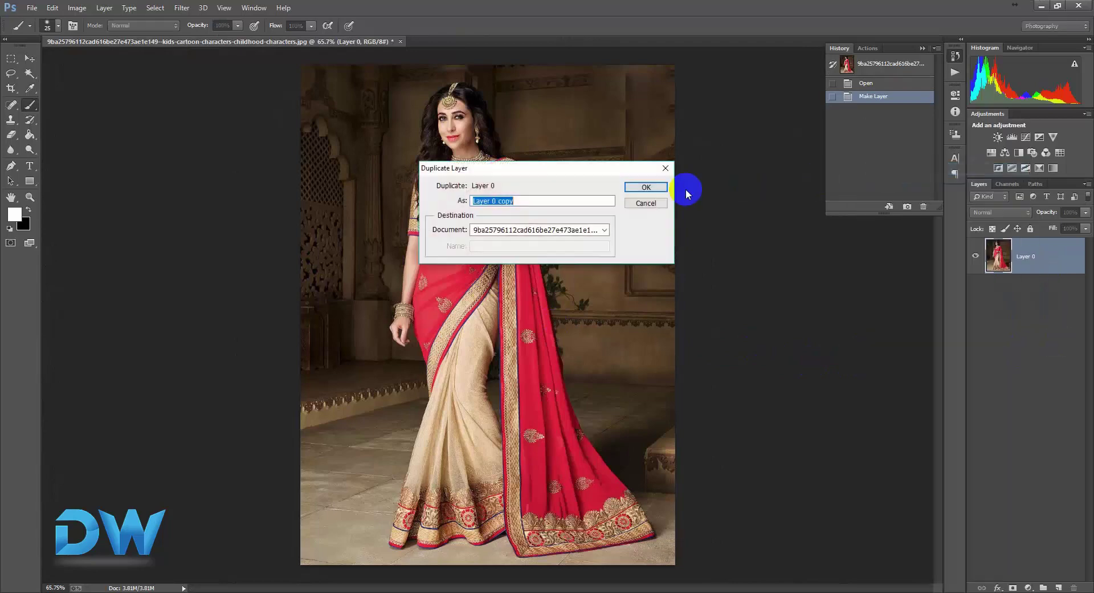
click(647, 187)
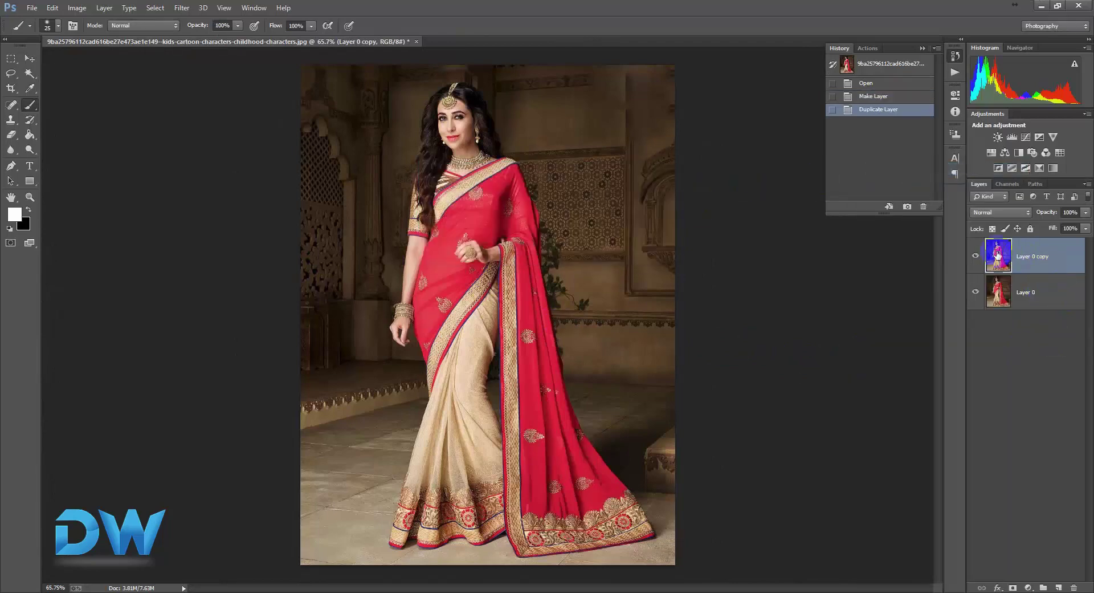
Hide Layer 0 copy and apply Black & White to Layer 0, with Reds lowered to 25
click(1043, 300)
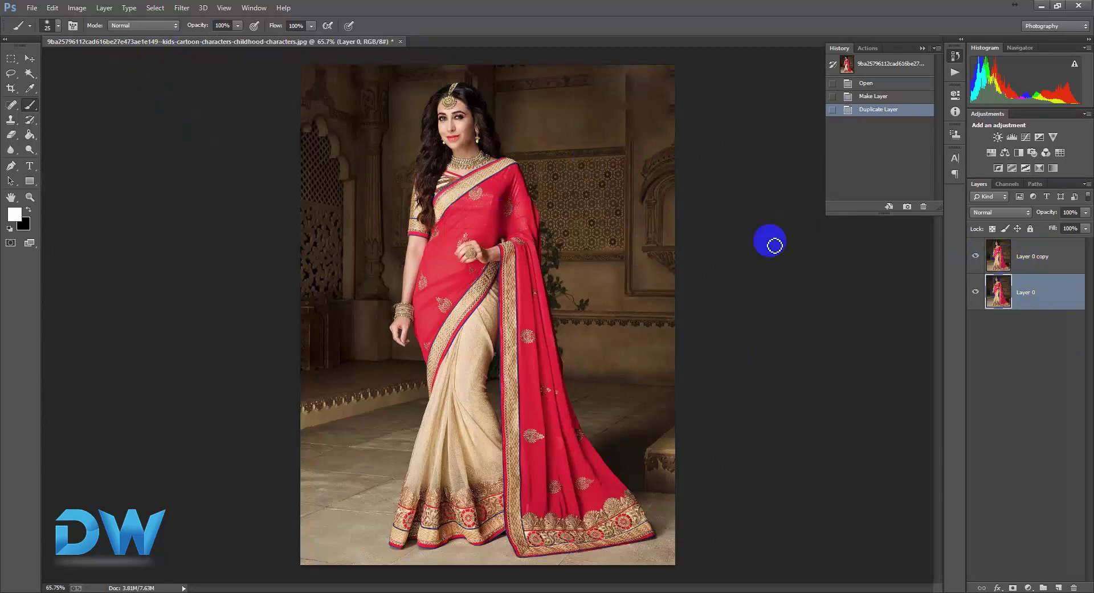
click(80, 9)
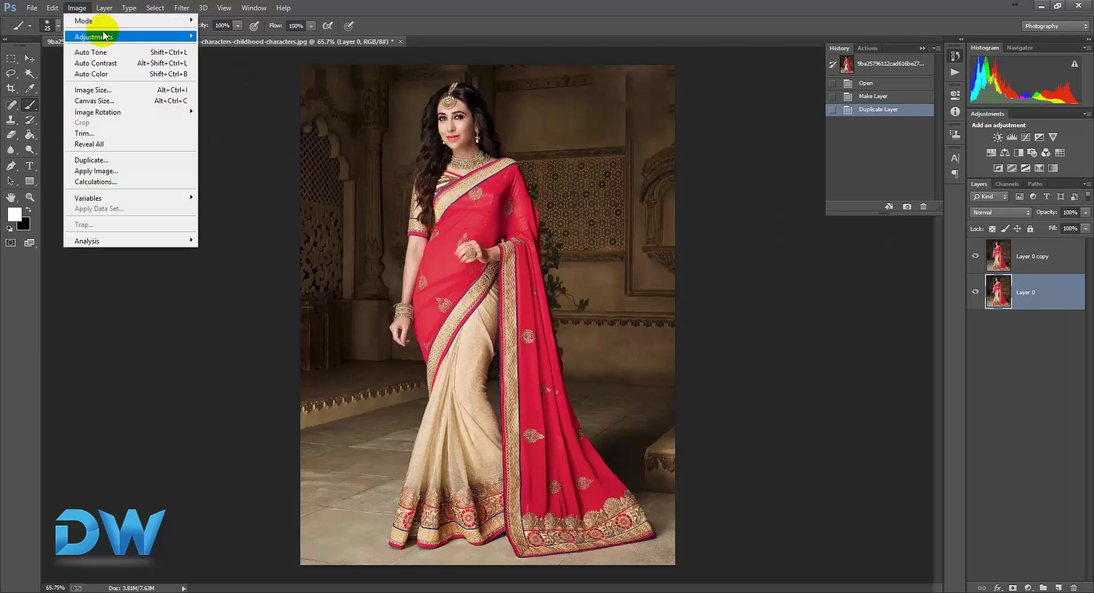
click(975, 257)
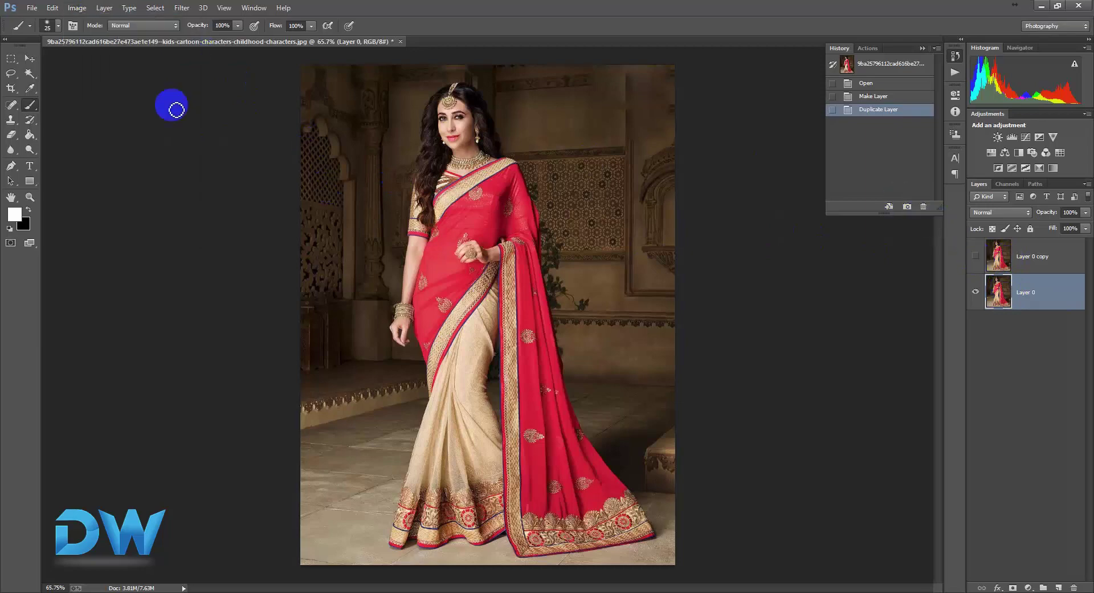
click(78, 8)
mouse_move(94, 37)
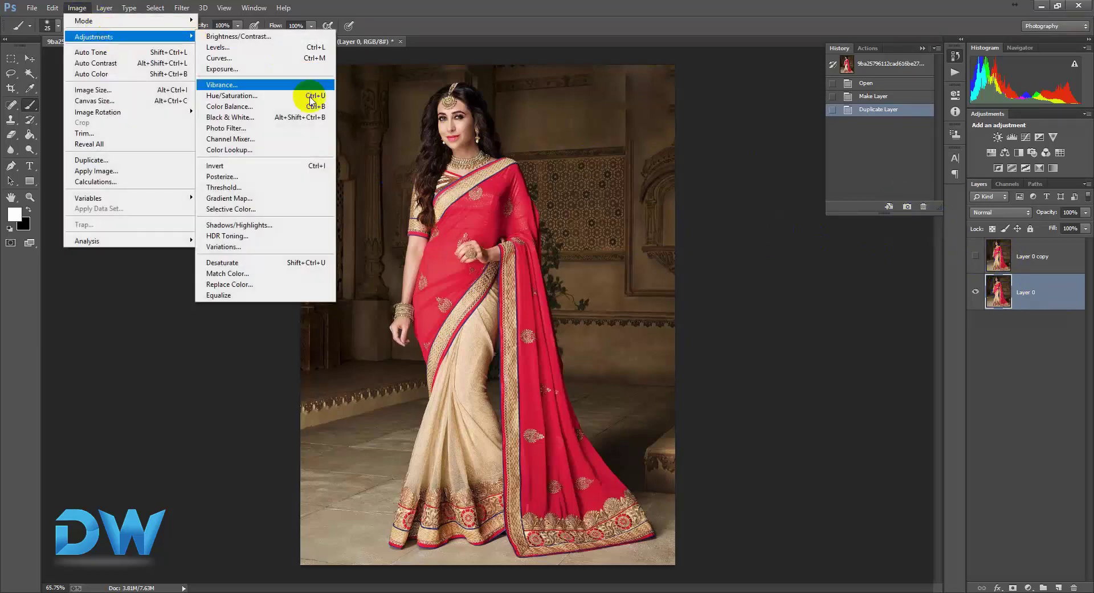
click(317, 118)
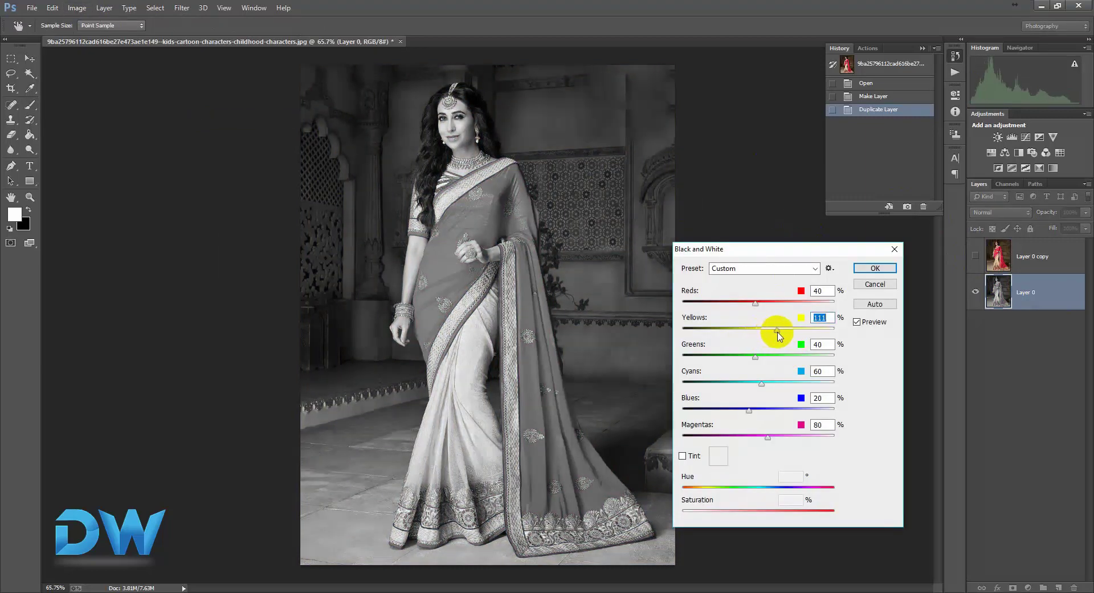
drag(748, 307, 753, 306)
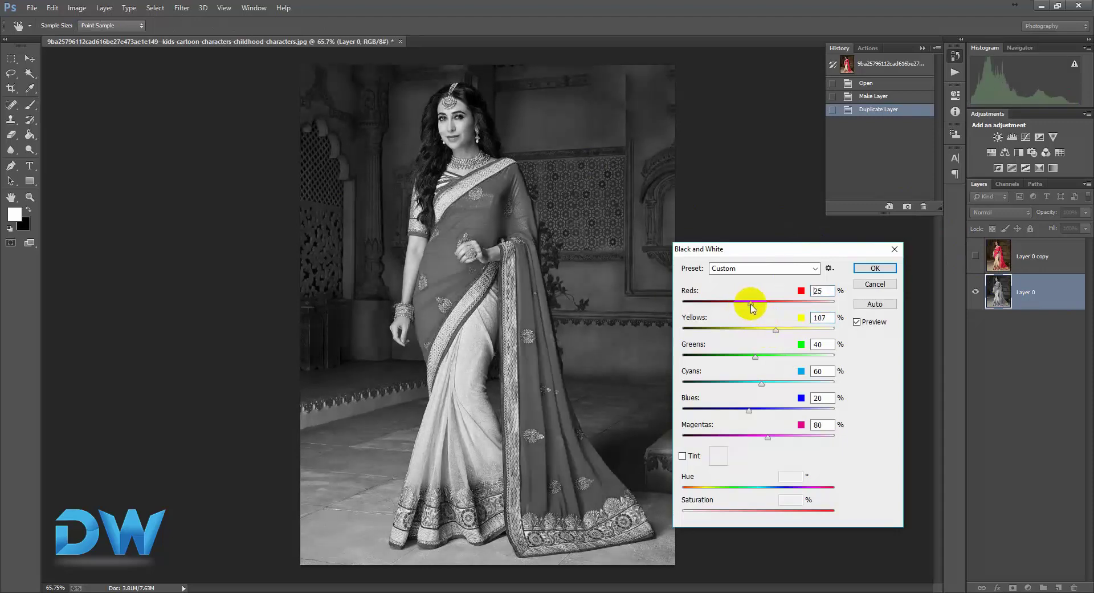
Confirm the Black & White, show Layer 0 copy again and add a white layer mask
click(872, 272)
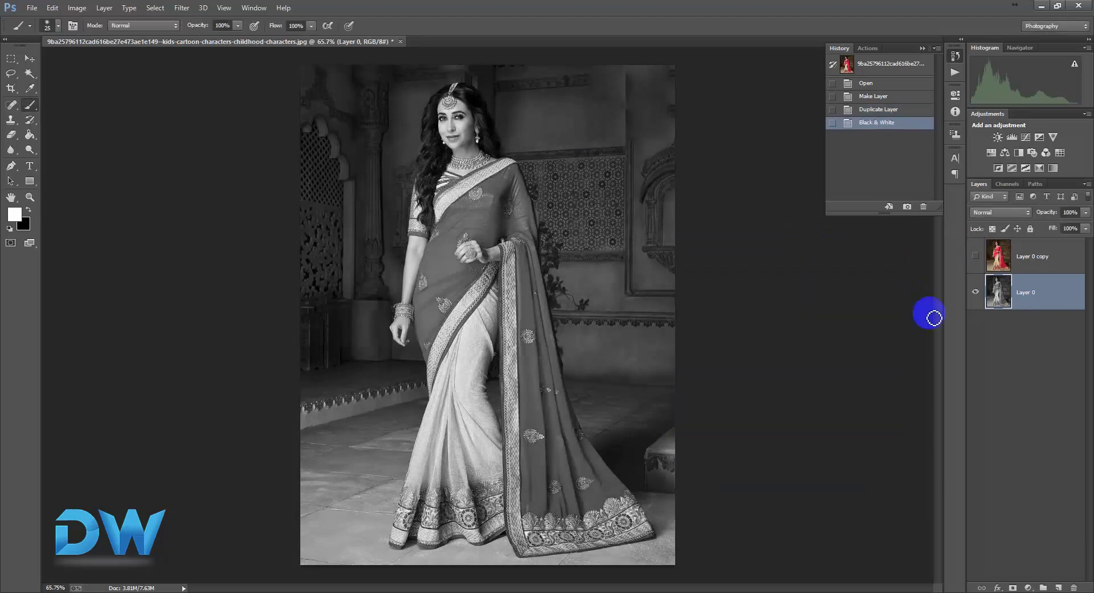
click(975, 257)
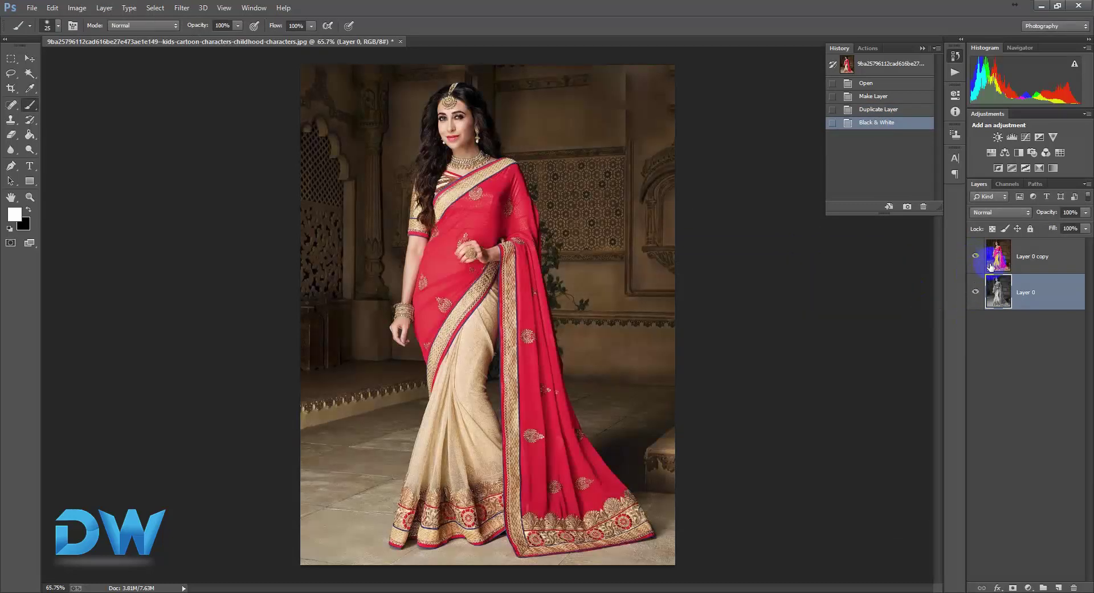
click(1024, 263)
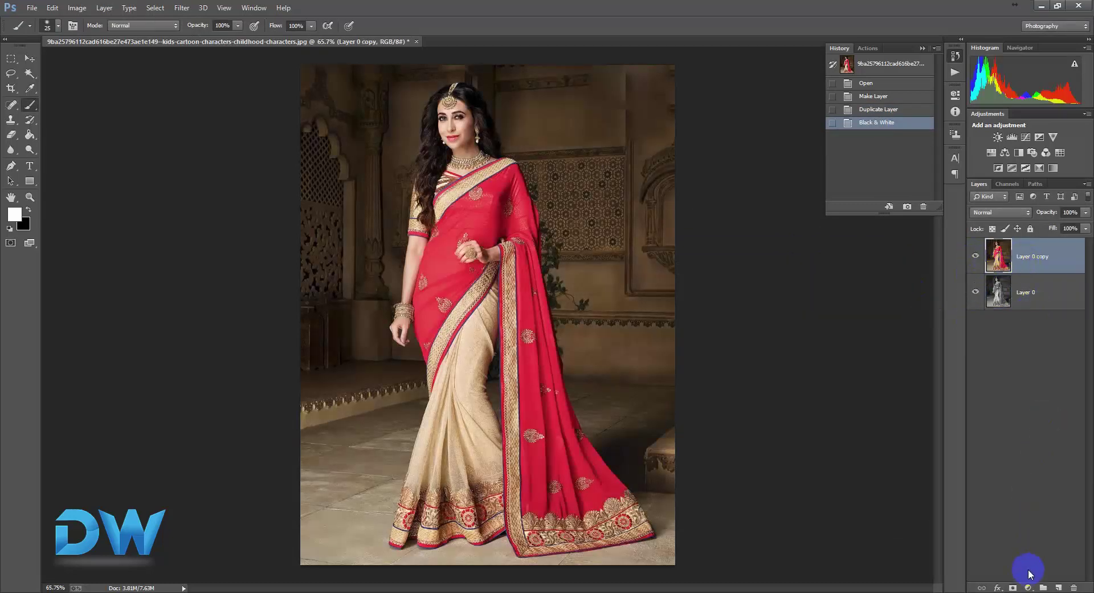
click(1013, 587)
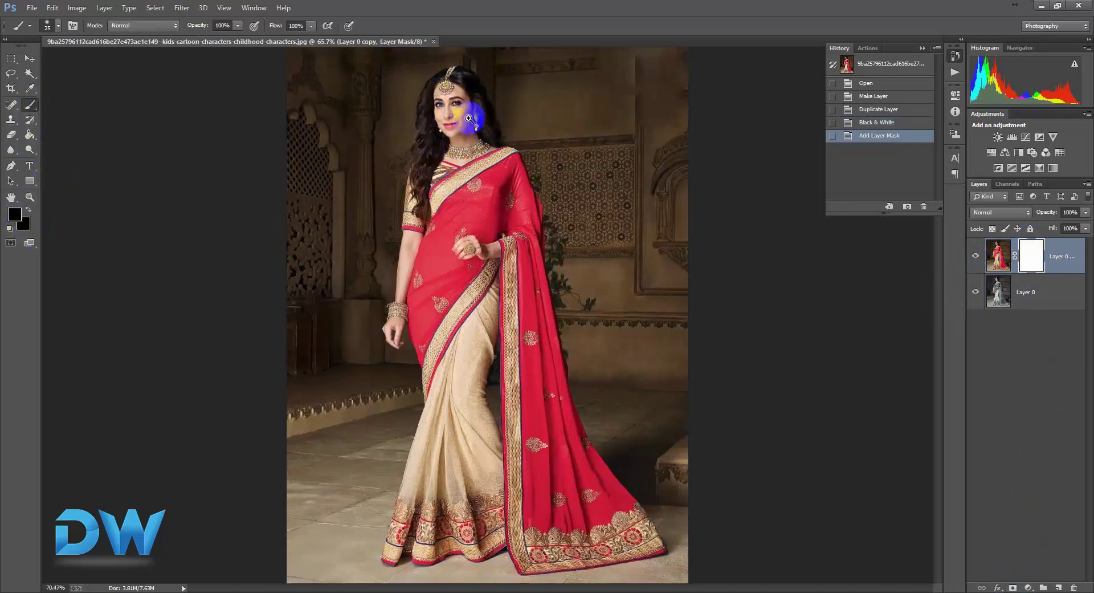
mouse_move(436, 174)
mouse_down()
mouse_move(454, 208)
mouse_move(451, 196)
mouse_up()
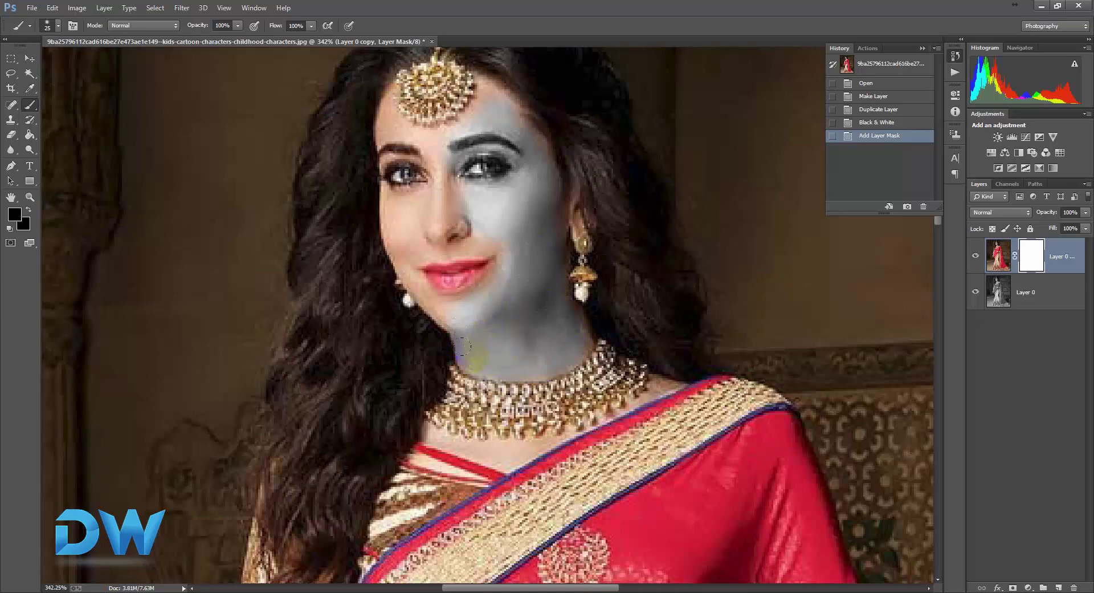
Paint black on the mask over the jaw, left cheek, nose and forehead
drag(462, 346, 443, 312)
click(429, 209)
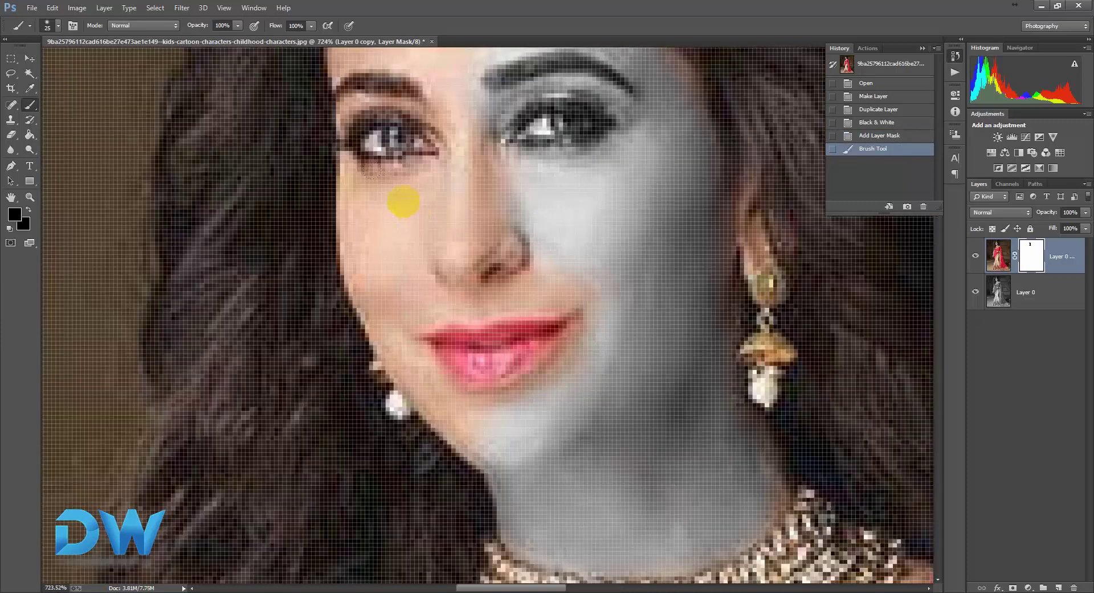
drag(403, 203, 377, 207)
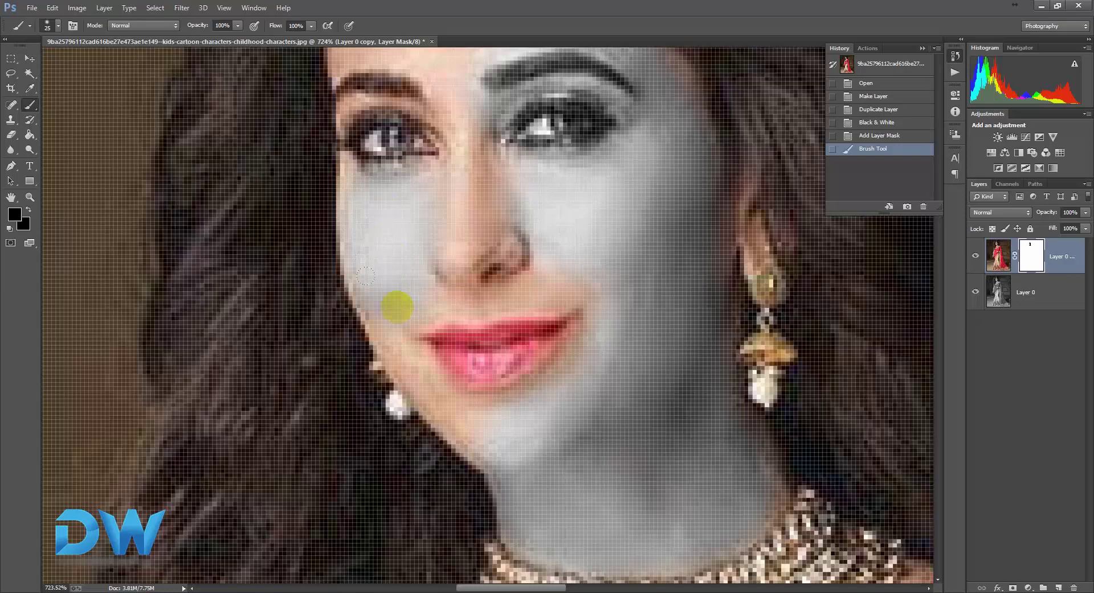
drag(366, 276, 446, 239)
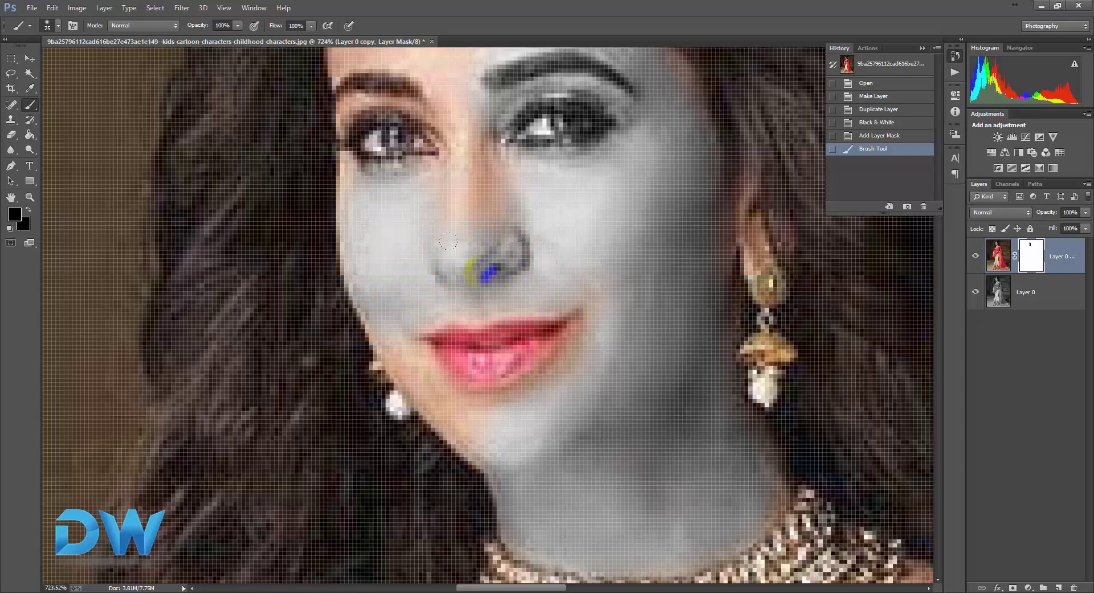
mouse_move(464, 196)
mouse_down()
mouse_move(460, 124)
mouse_move(476, 285)
mouse_up()
scroll(471, 228, up, 3)
drag(373, 161, 387, 192)
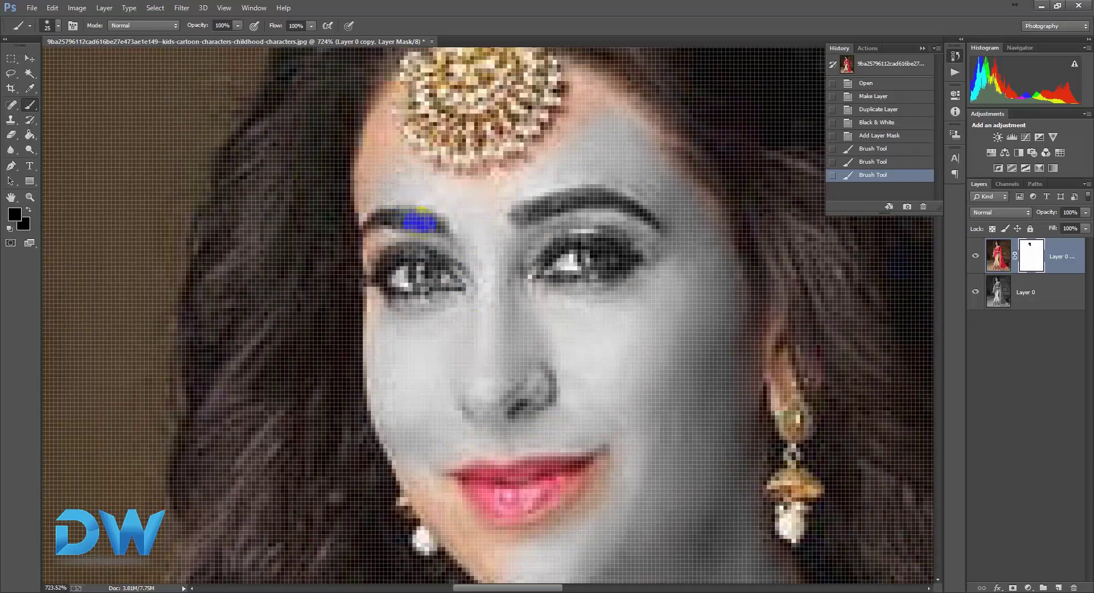
With a smaller brush, grey the left cheek edge, upper forehead and hairline
key(bracketleft)
key(bracketleft)
key(bracketleft)
drag(373, 298, 379, 324)
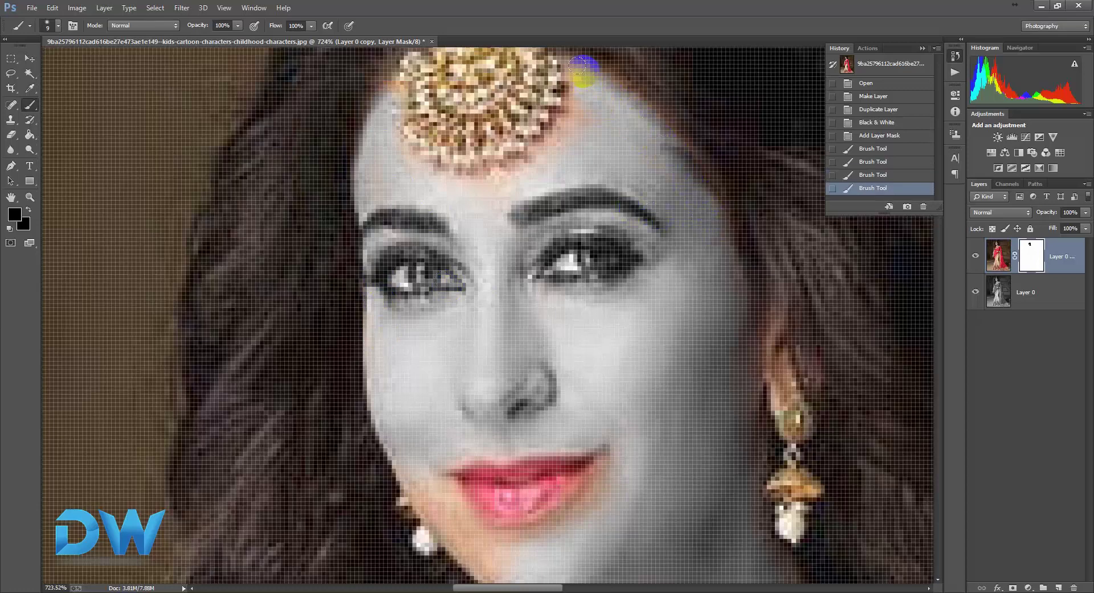
drag(577, 64, 389, 132)
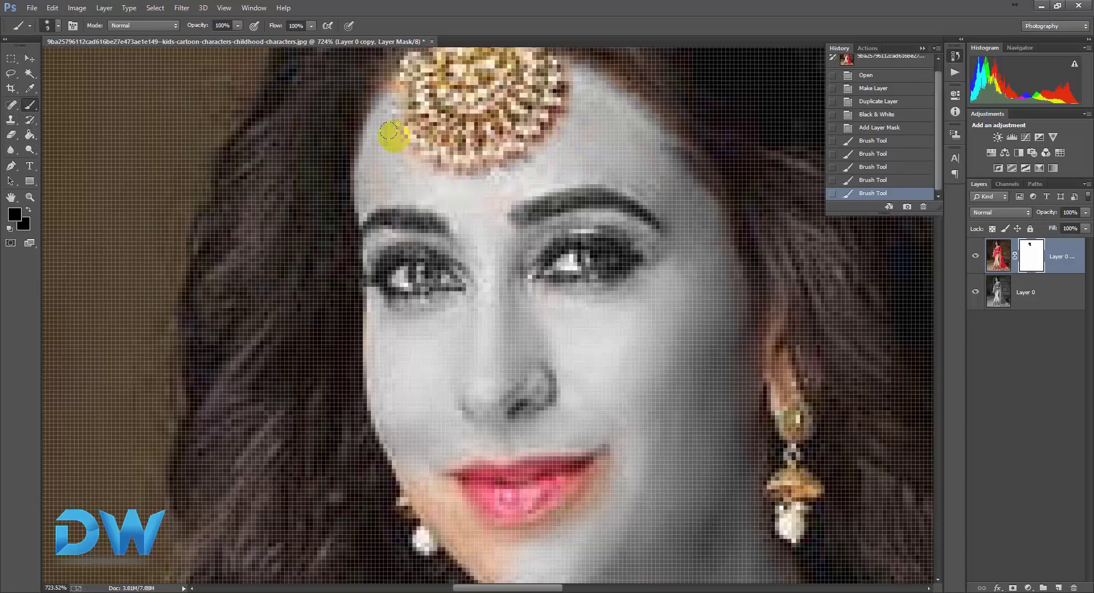
click(375, 85)
click(597, 81)
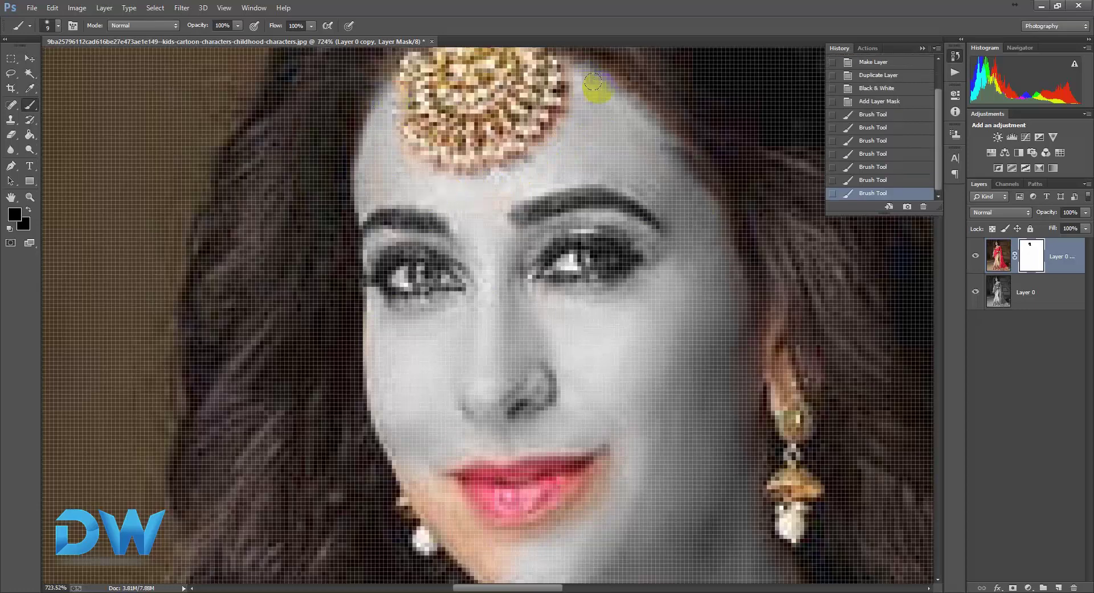
Grey the right cheek, the skin around the earring, beside the lips and the chin
drag(687, 190, 772, 364)
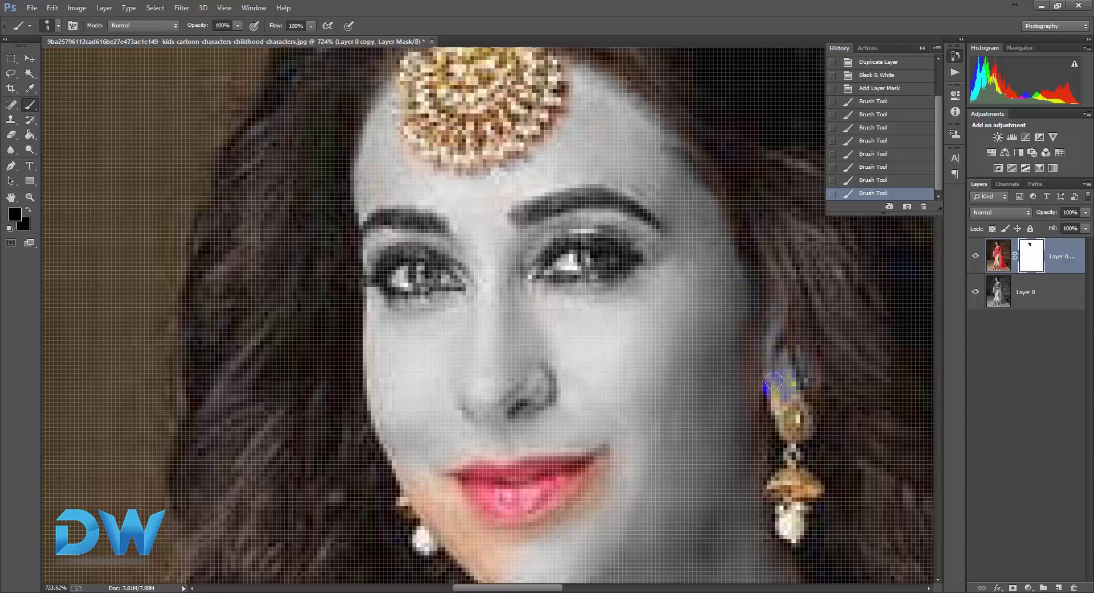
mouse_move(773, 381)
mouse_down()
mouse_move(746, 337)
mouse_move(755, 457)
mouse_up()
drag(587, 464, 596, 391)
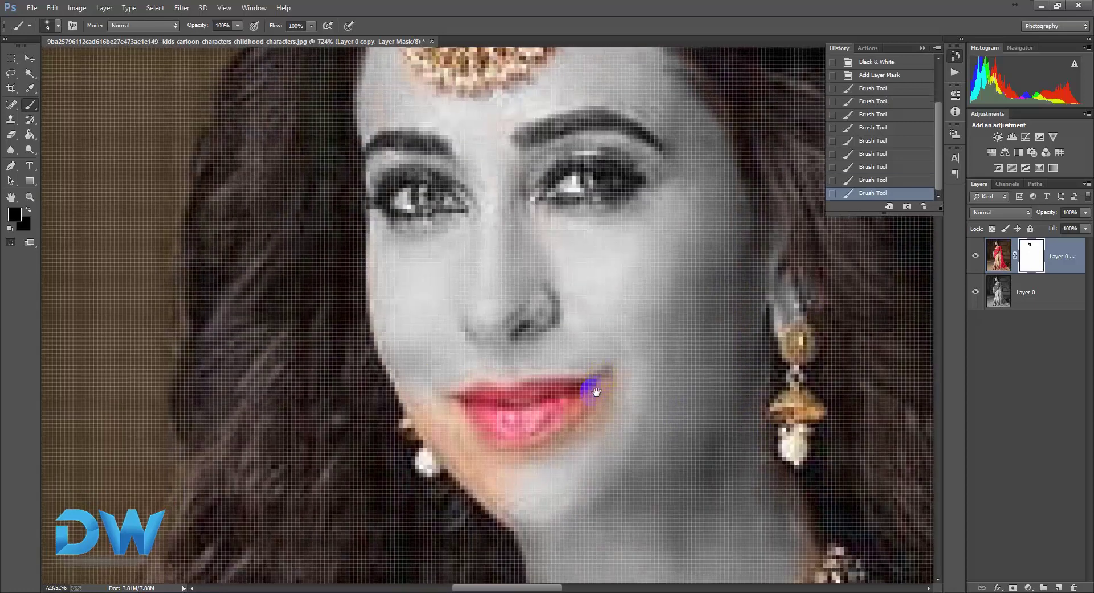
mouse_move(371, 268)
mouse_down()
mouse_move(366, 285)
mouse_move(420, 383)
mouse_move(365, 267)
mouse_up()
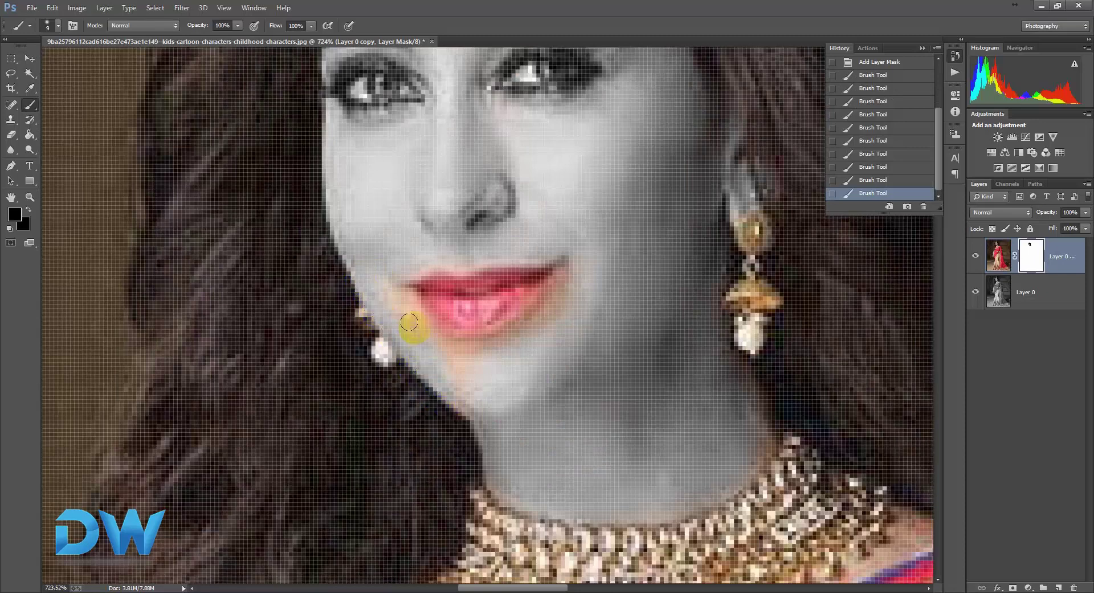
mouse_move(409, 322)
mouse_down()
mouse_move(403, 310)
mouse_move(435, 361)
mouse_move(485, 347)
mouse_move(445, 345)
mouse_move(484, 406)
mouse_move(464, 391)
mouse_move(520, 333)
mouse_up()
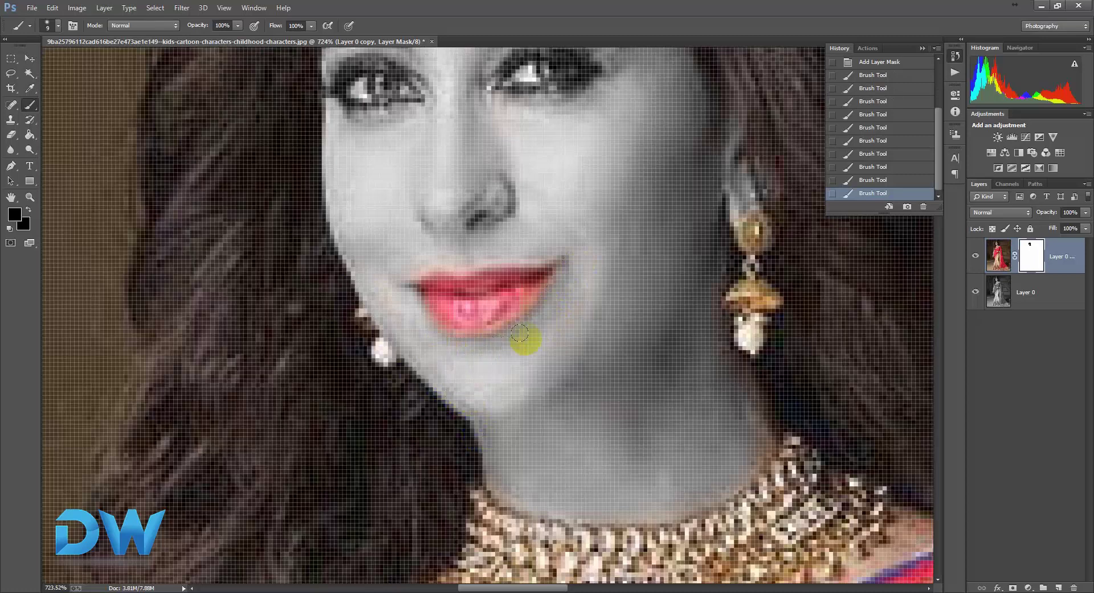
drag(589, 262, 655, 375)
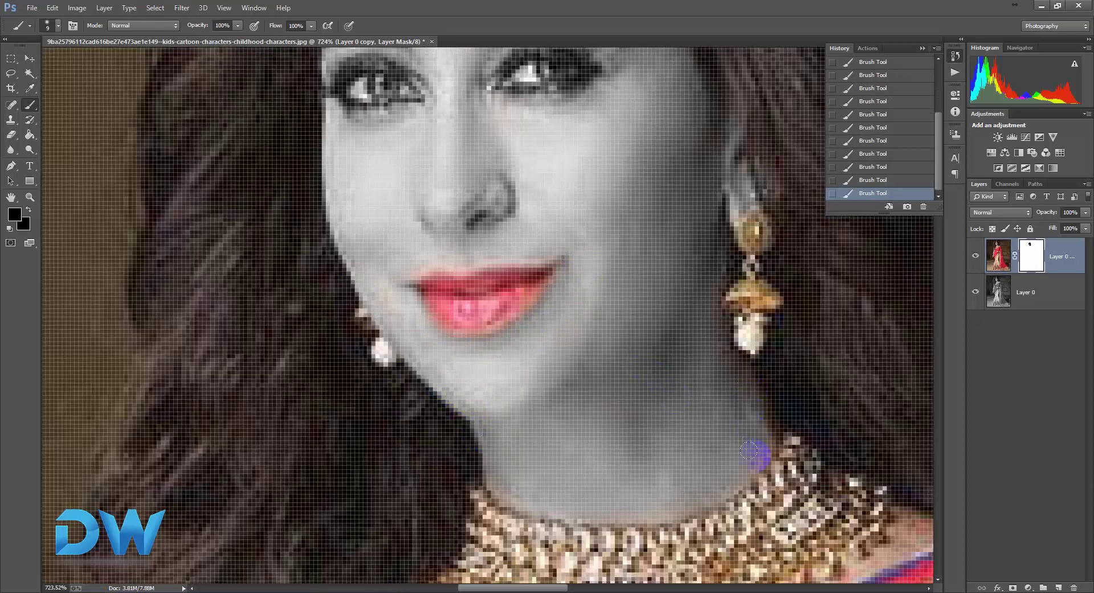
Mask the skin below the necklace and along the neckline to grey it
scroll(541, 495, down, 5)
scroll(513, 342, right, 5)
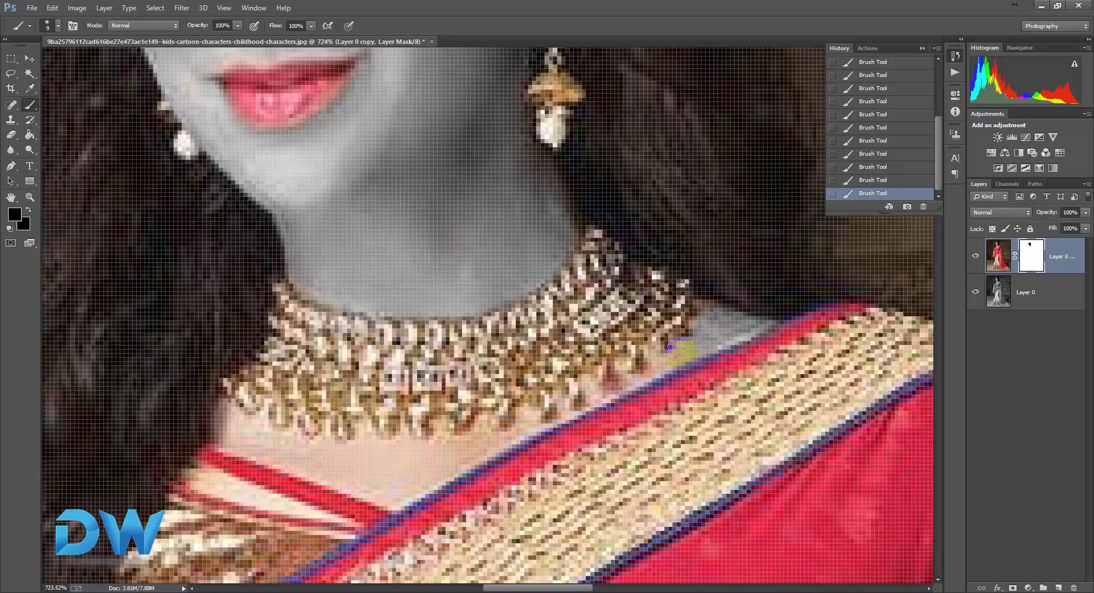
mouse_move(362, 433)
mouse_down()
mouse_move(399, 454)
mouse_move(286, 447)
mouse_move(209, 415)
mouse_move(357, 481)
mouse_move(460, 446)
mouse_move(396, 481)
mouse_move(475, 448)
mouse_up()
drag(688, 352, 495, 431)
scroll(496, 437, down, 5)
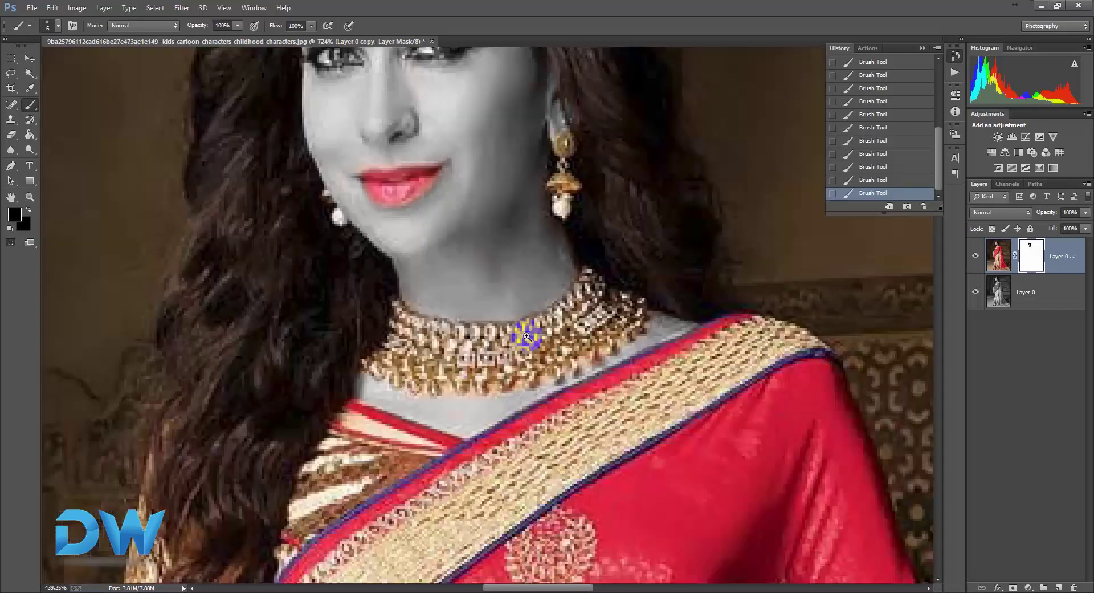
scroll(506, 341, down, 2)
Paint black on the mask down the upper arm so its skin turns grey
scroll(496, 336, down, 2)
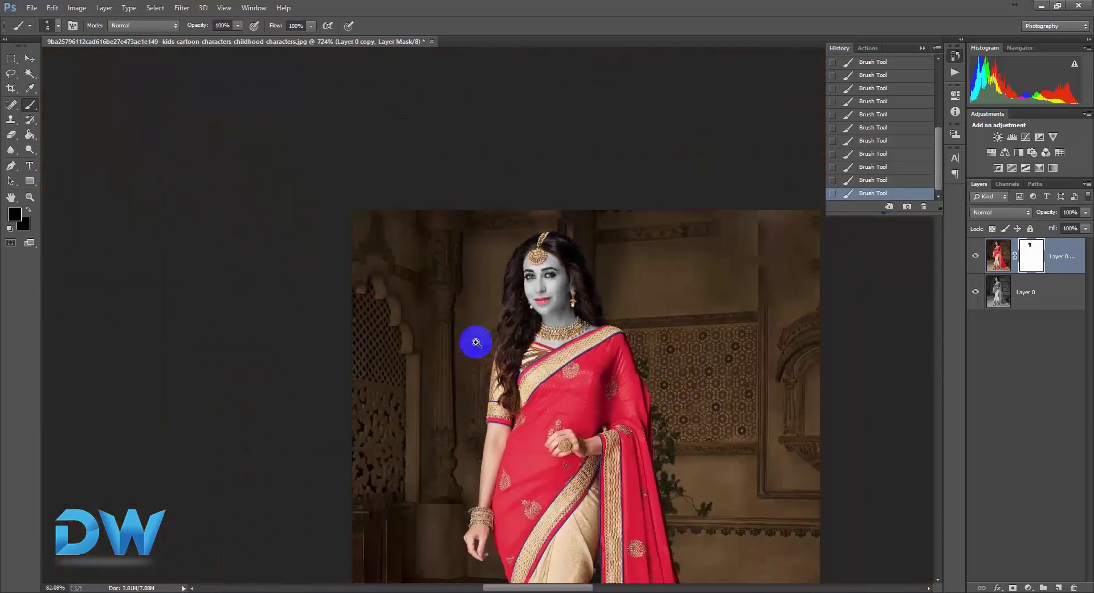
scroll(471, 340, down, 1)
scroll(459, 342, down, 1)
scroll(486, 168, up, 1)
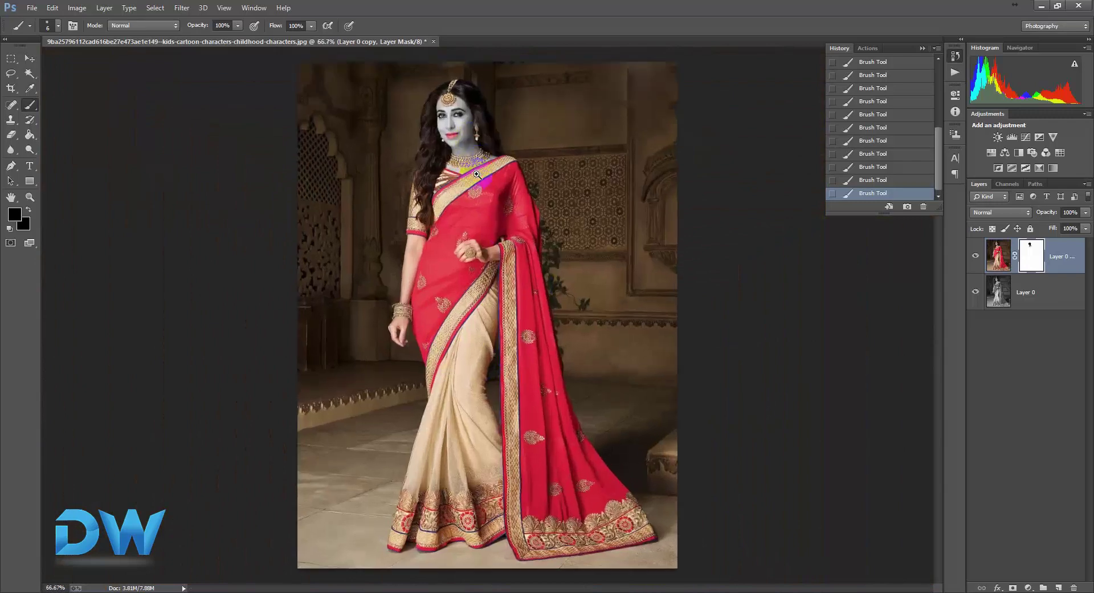
scroll(490, 228, up, 2)
scroll(498, 308, up, 2)
mouse_move(498, 307)
mouse_down()
mouse_move(523, 476)
mouse_move(476, 215)
mouse_up()
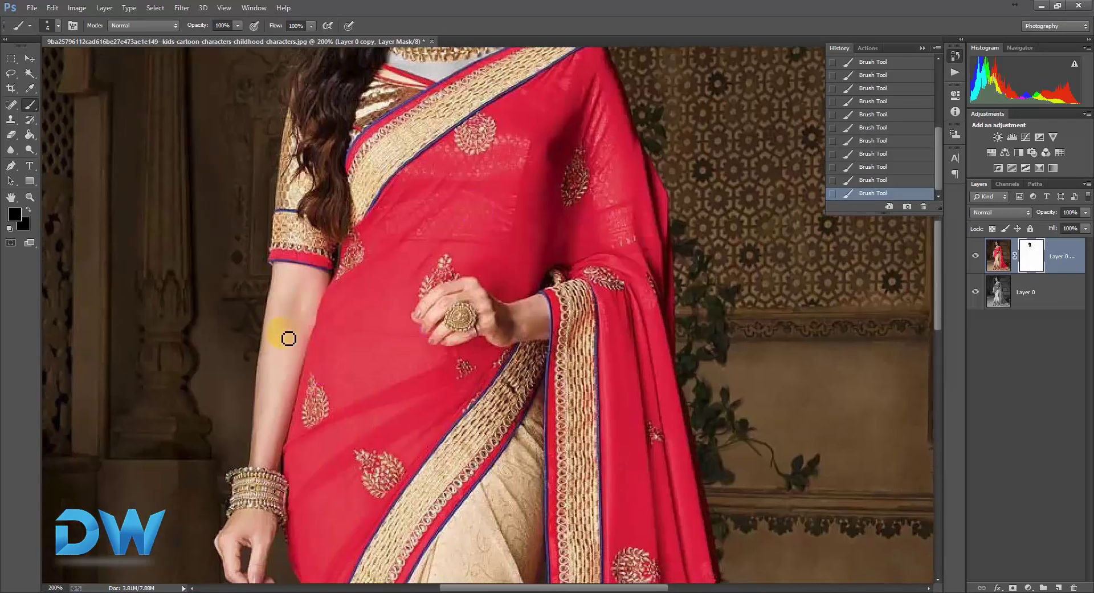
mouse_move(350, 300)
mouse_down()
mouse_move(353, 386)
mouse_move(361, 208)
mouse_up()
drag(307, 394, 307, 285)
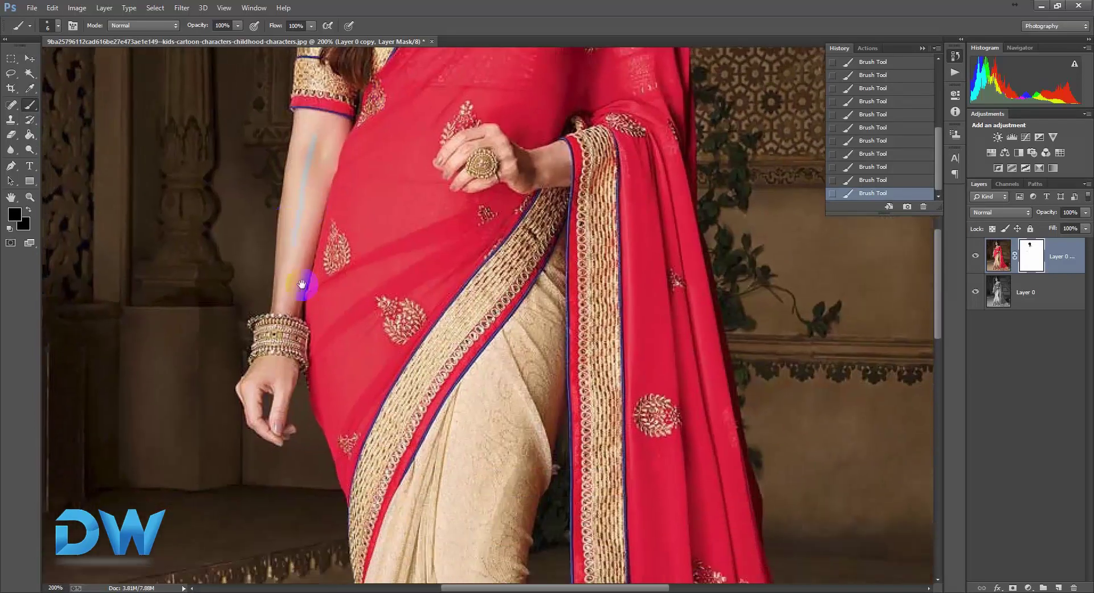
mouse_move(488, 469)
mouse_down()
mouse_move(514, 427)
mouse_move(395, 357)
mouse_move(410, 274)
mouse_move(464, 303)
mouse_move(351, 418)
mouse_move(337, 473)
mouse_up()
scroll(462, 275, down, 3)
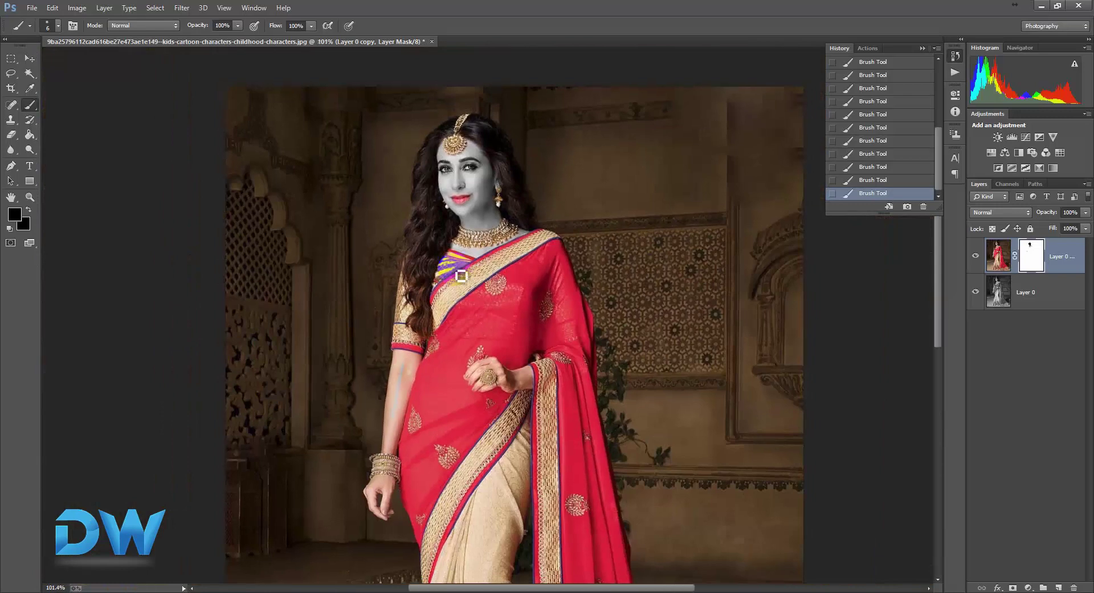